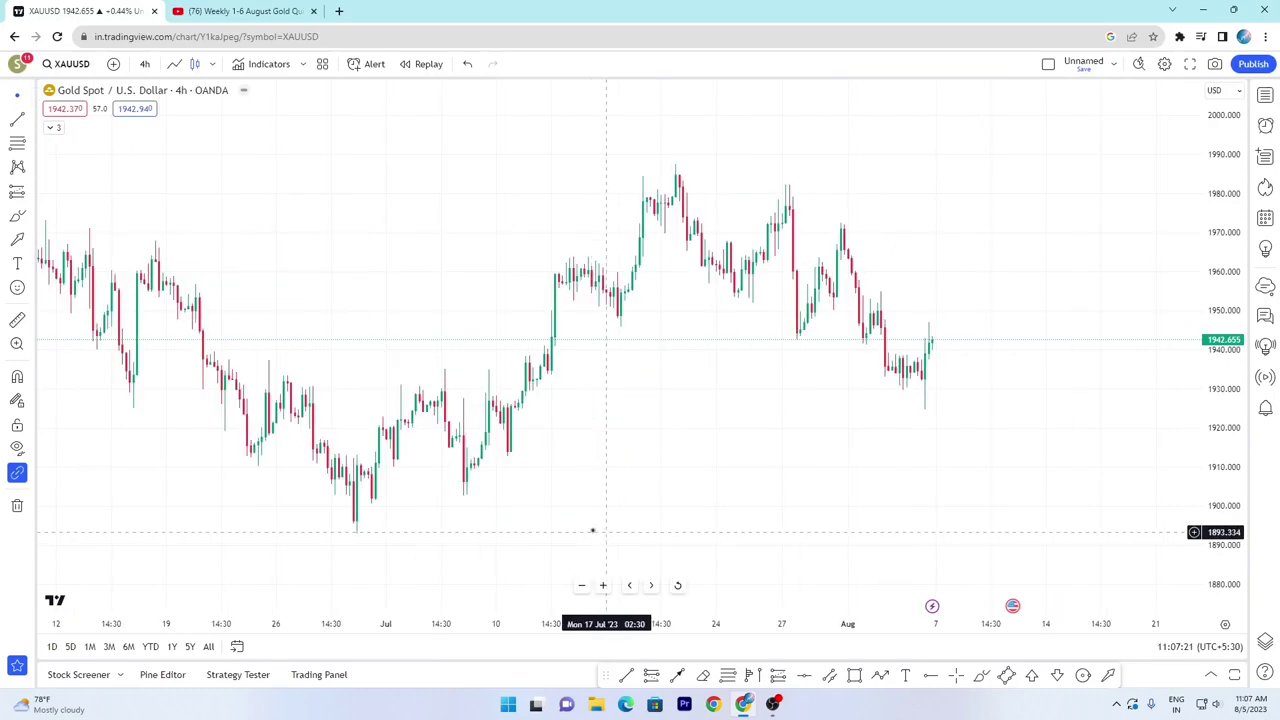
pyautogui.scroll(2, 654, 466)
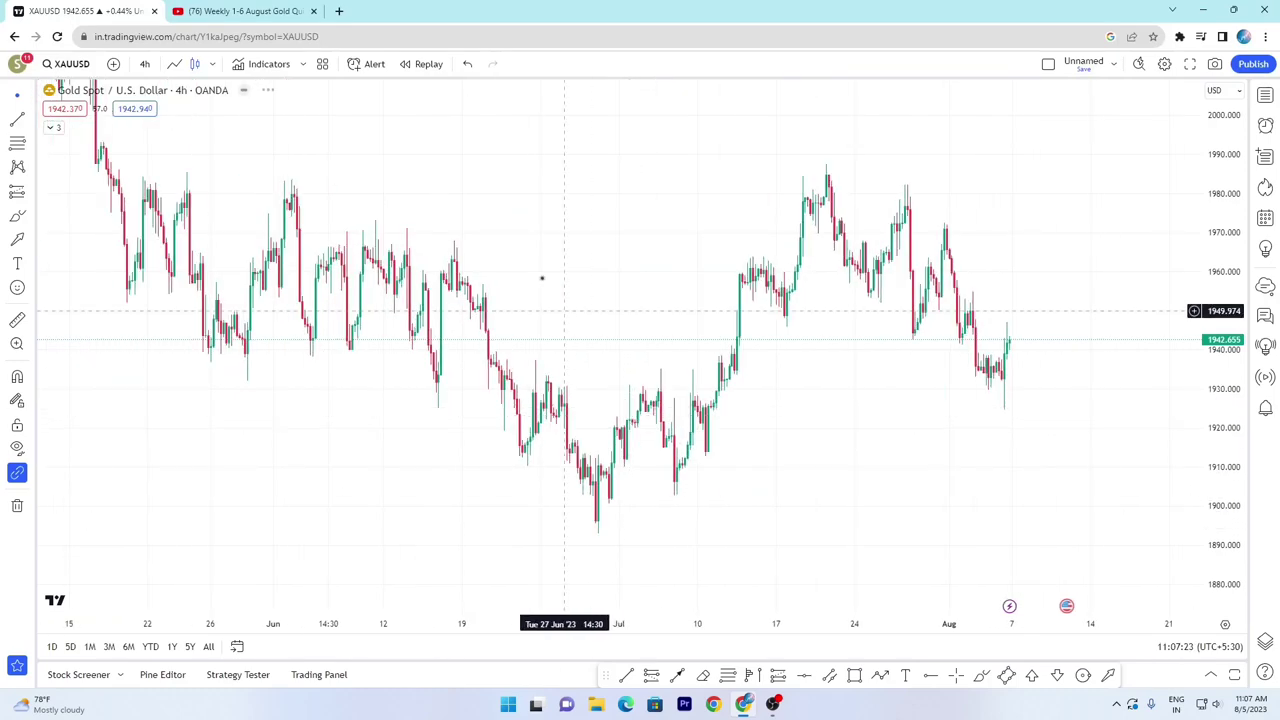
pyautogui.click(145, 63)
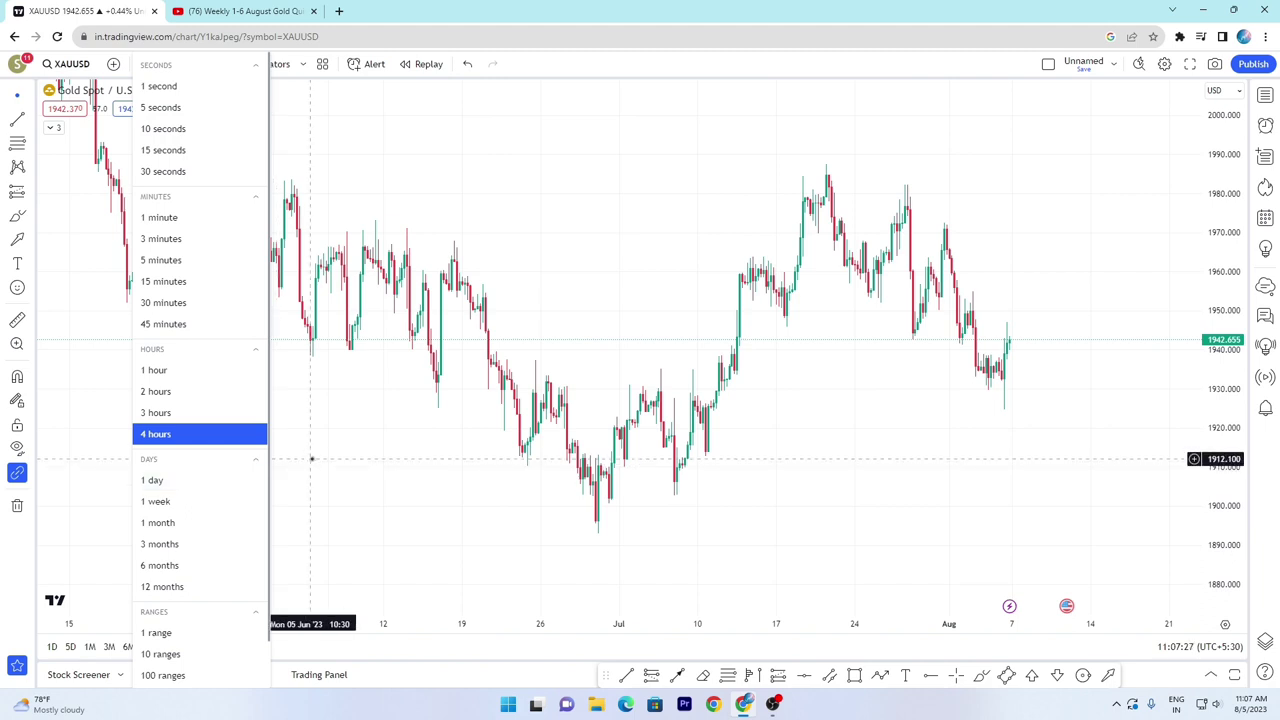
pyautogui.click(405, 452)
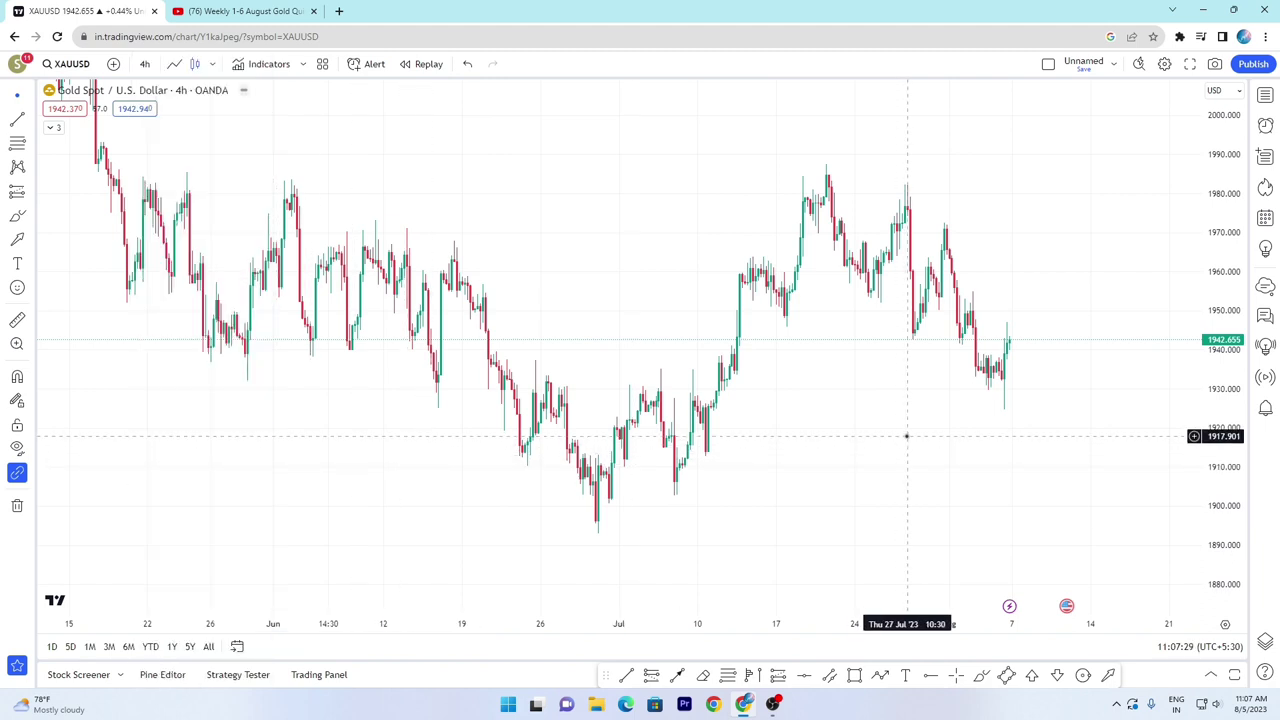
pyautogui.scroll(4, 907, 436)
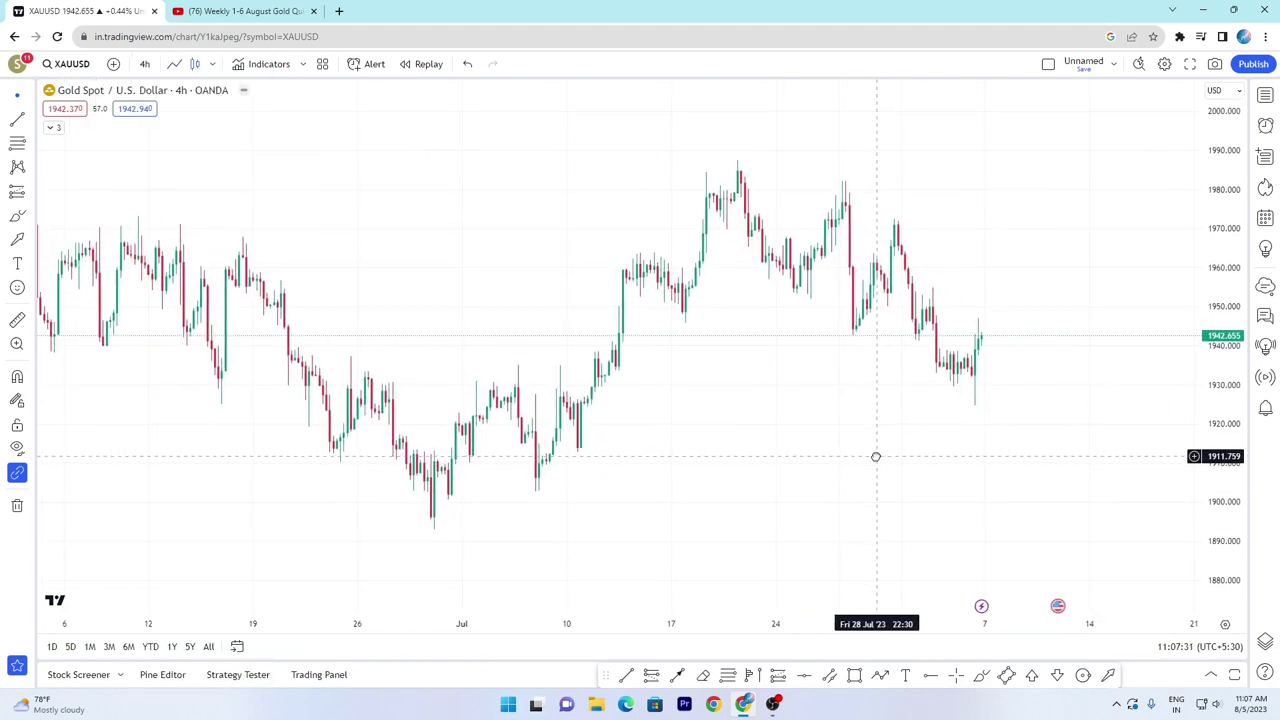
pyautogui.scroll(-2, 880, 457)
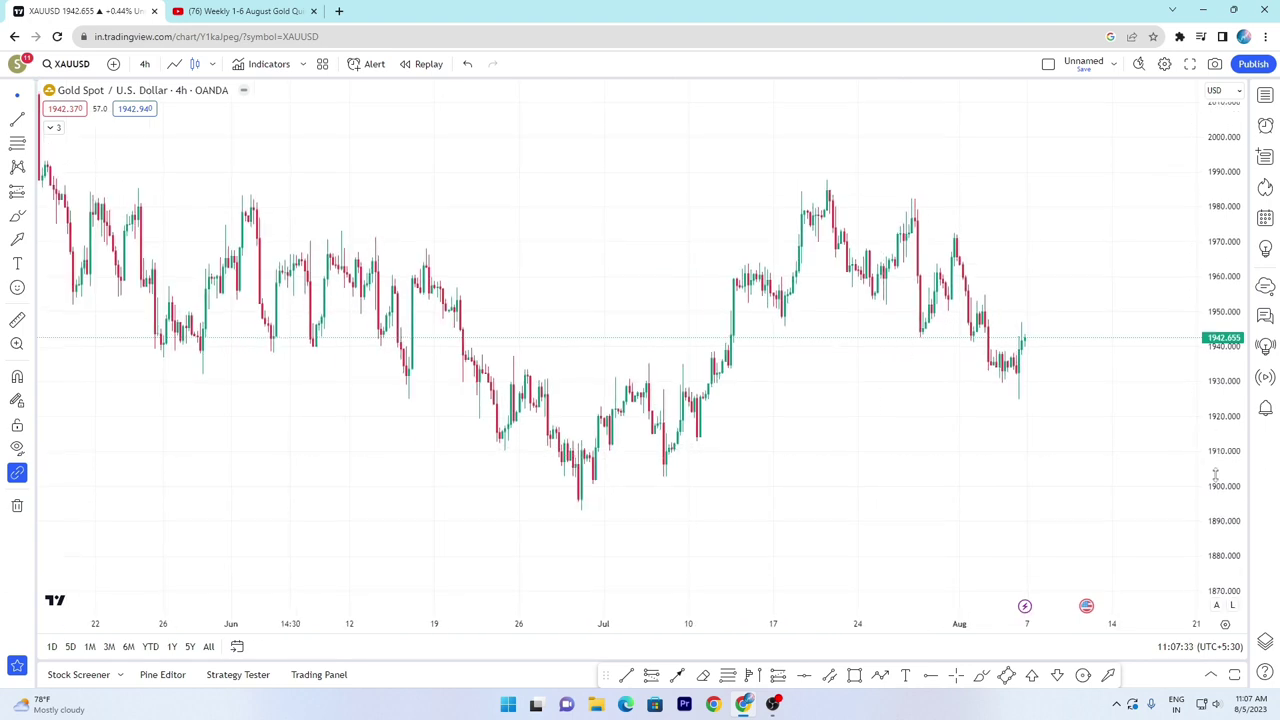
pyautogui.click(144, 64)
pyautogui.click(548, 224)
pyautogui.scroll(2, 526, 266)
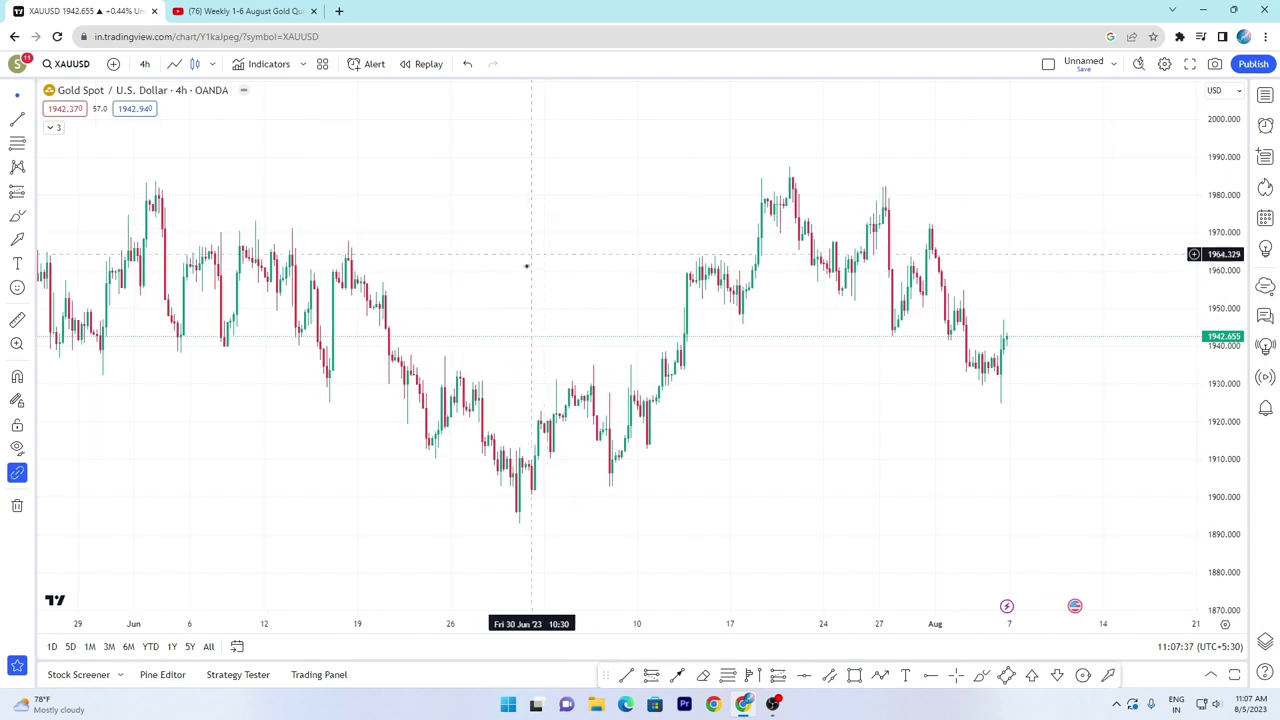
# - Switch to the YouTube tab, view the Weekly 1-6 August gold analysis video full screen, and return to the XAUUSD chart
pyautogui.click(240, 11)
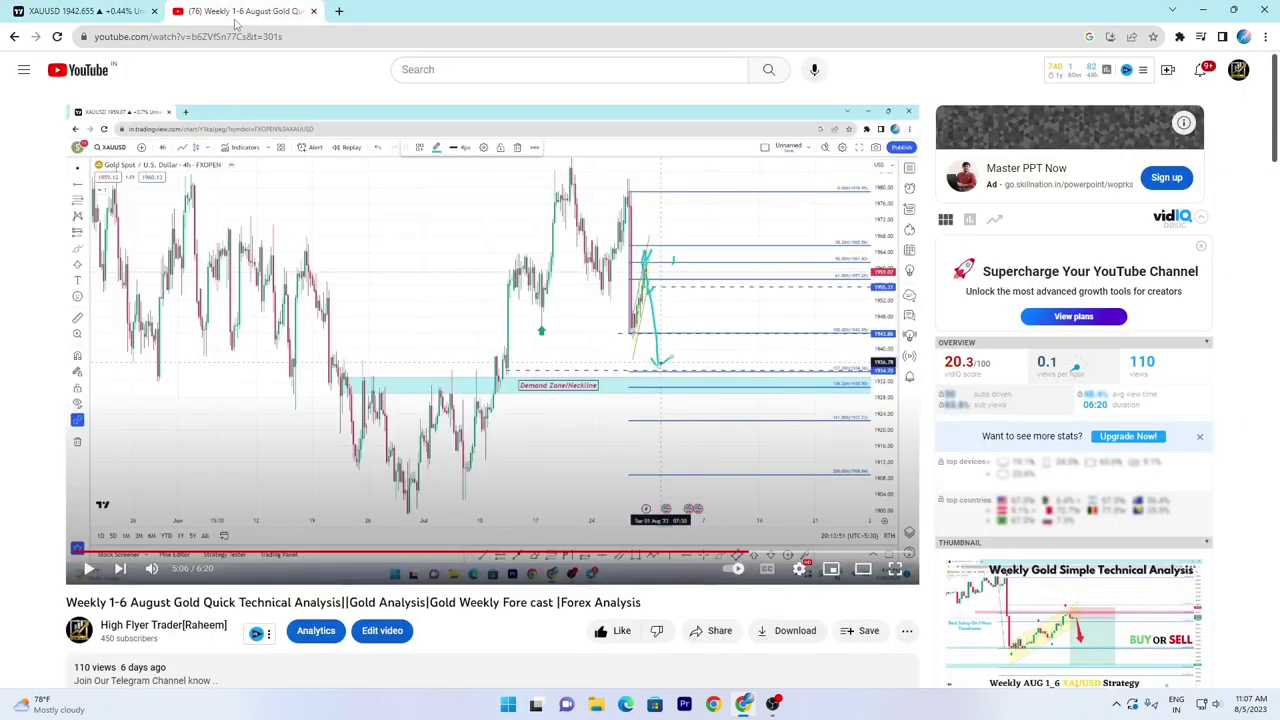
pyautogui.click(896, 569)
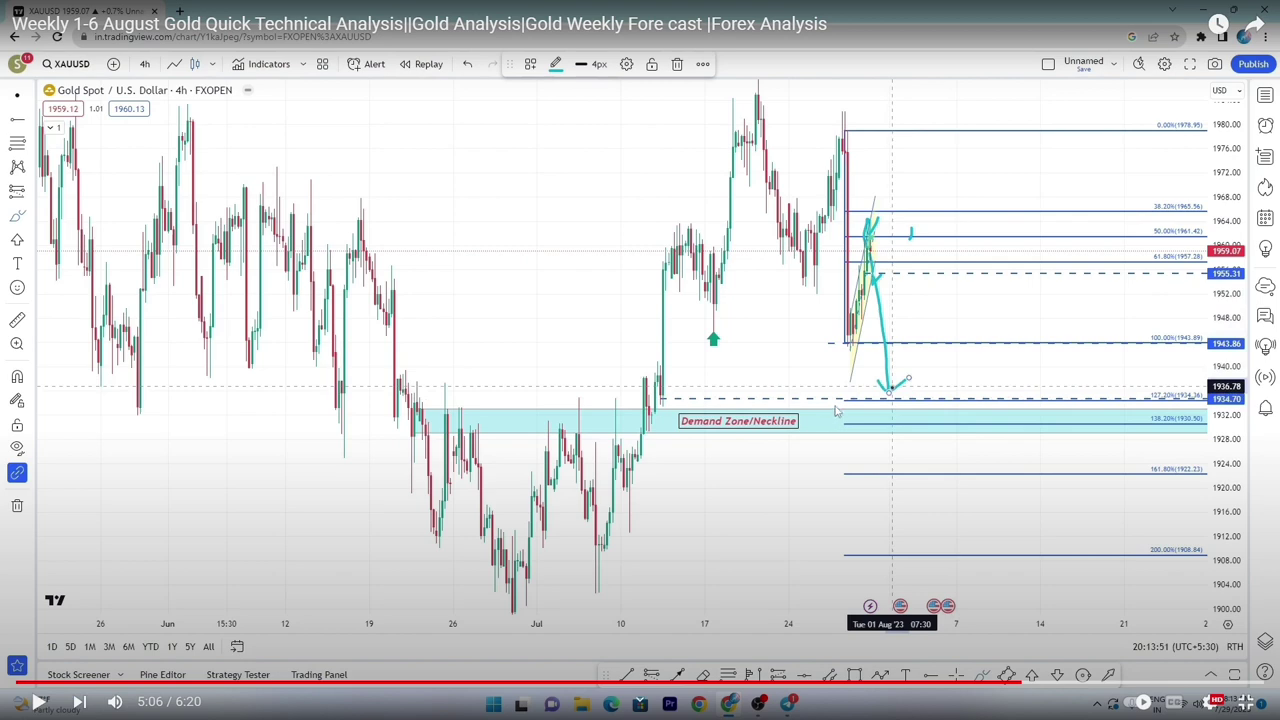
pyautogui.press('Escape')
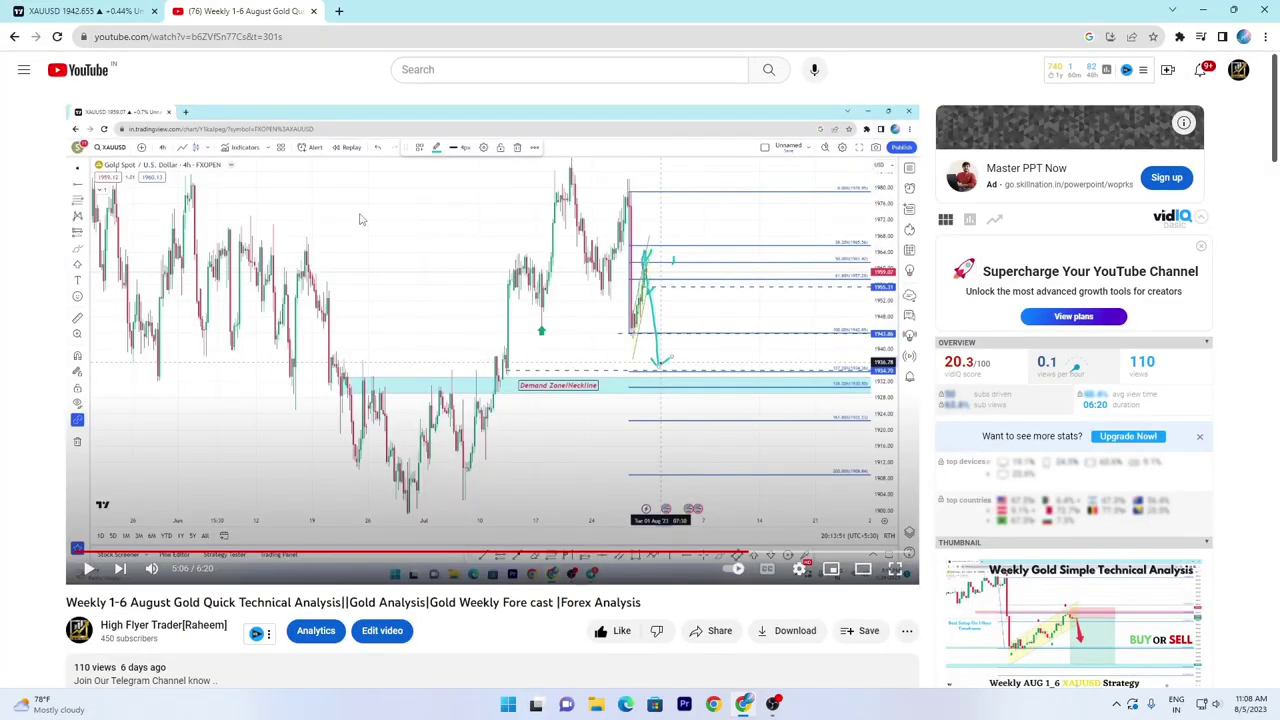
pyautogui.click(58, 11)
# - Draw a rectangle zone from 21 June to 9 August between about 1933.4 and 1929.5 on the 4-hour chart
pyautogui.scroll(-2, 720, 446)
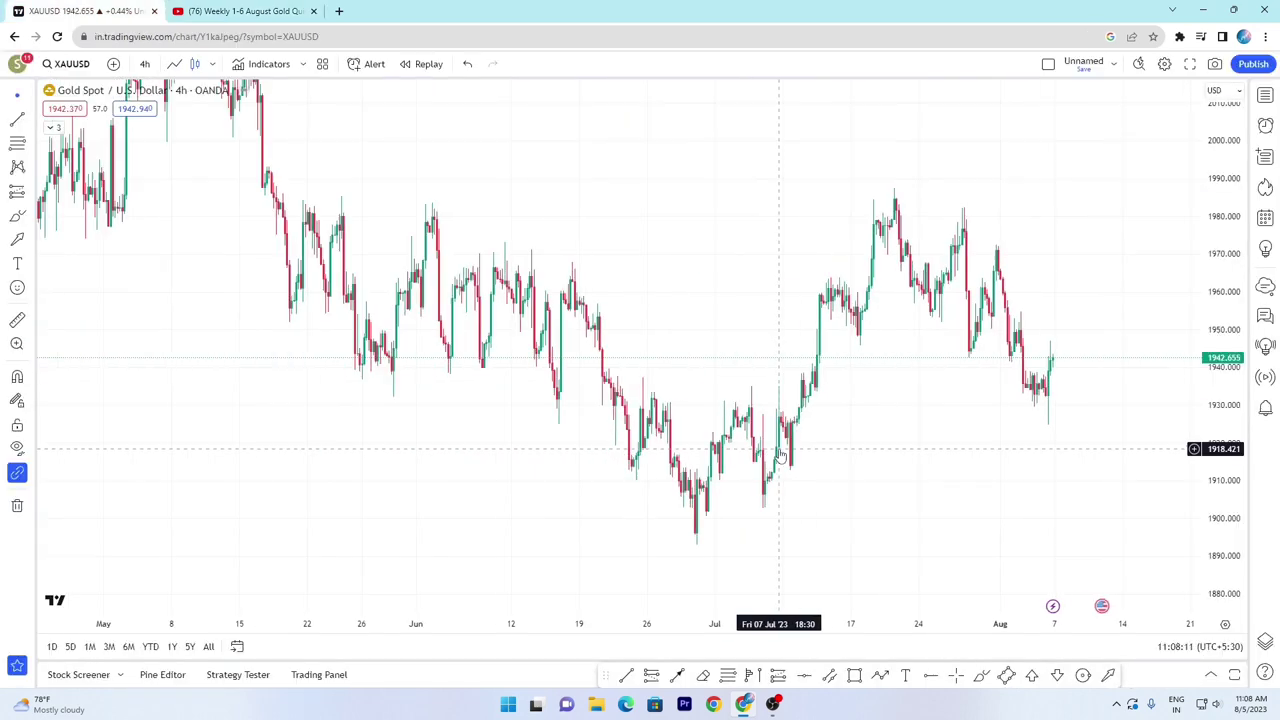
pyautogui.scroll(1, 1040, 445)
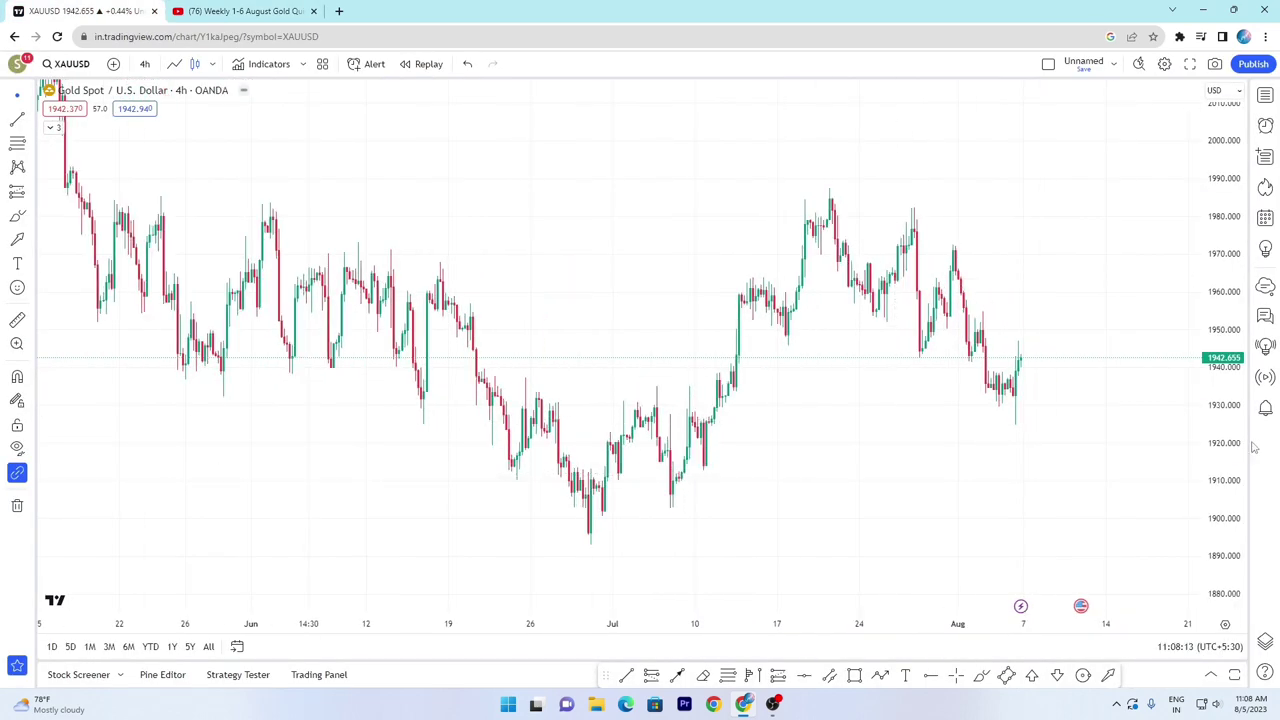
pyautogui.moveTo(1220, 433); pyautogui.dragTo(1227, 426)
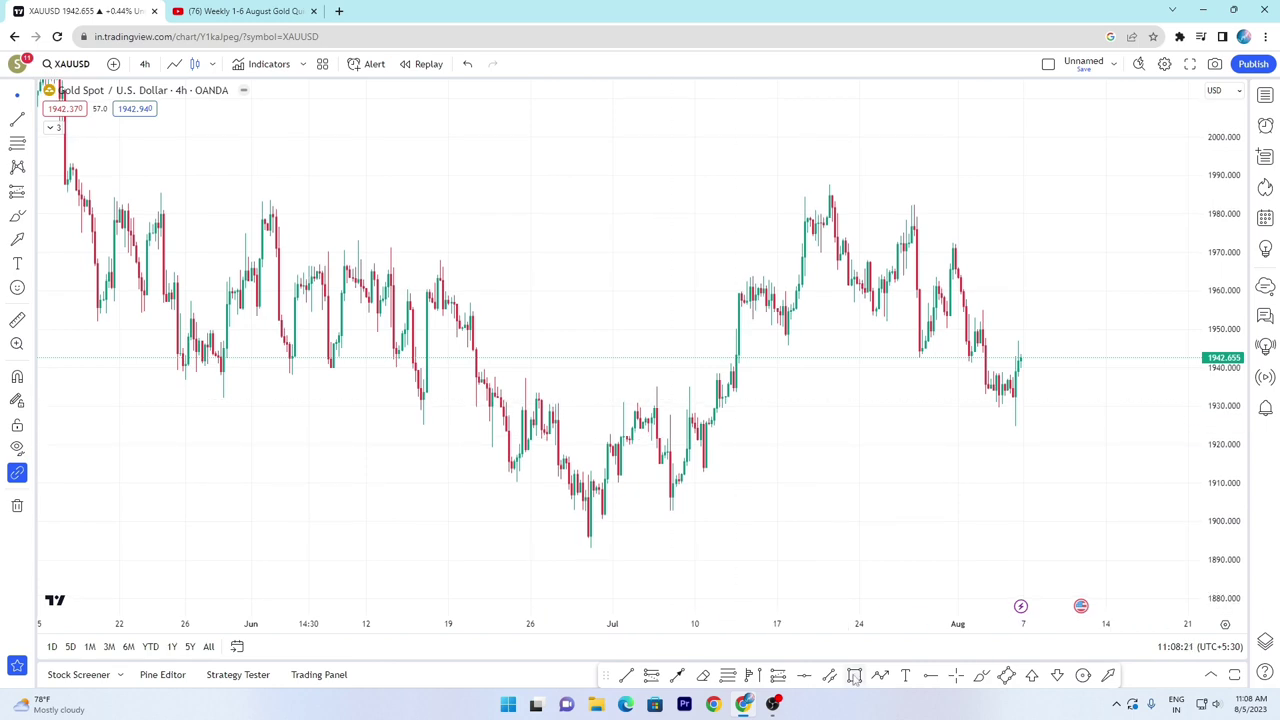
pyautogui.click(854, 675)
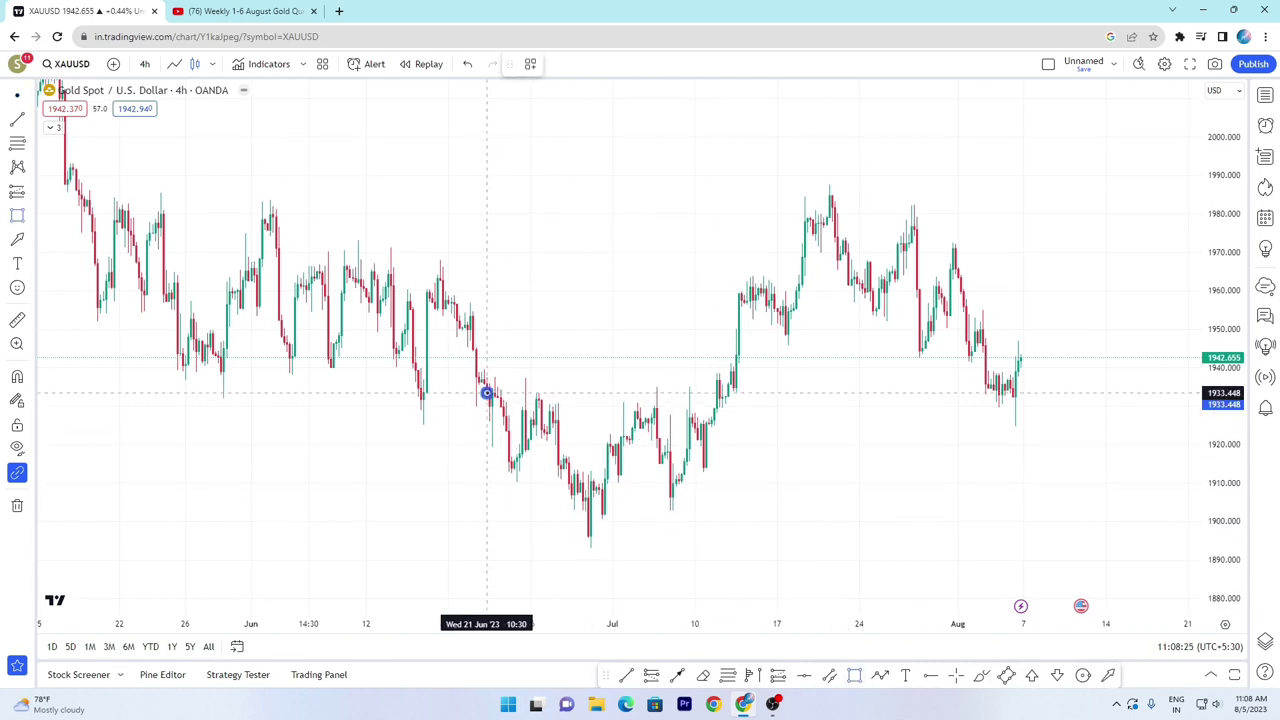
pyautogui.moveTo(487, 393)
pyautogui.mouseDown()
pyautogui.moveTo(523, 414)
pyautogui.moveTo(1056, 408)
pyautogui.mouseUp()
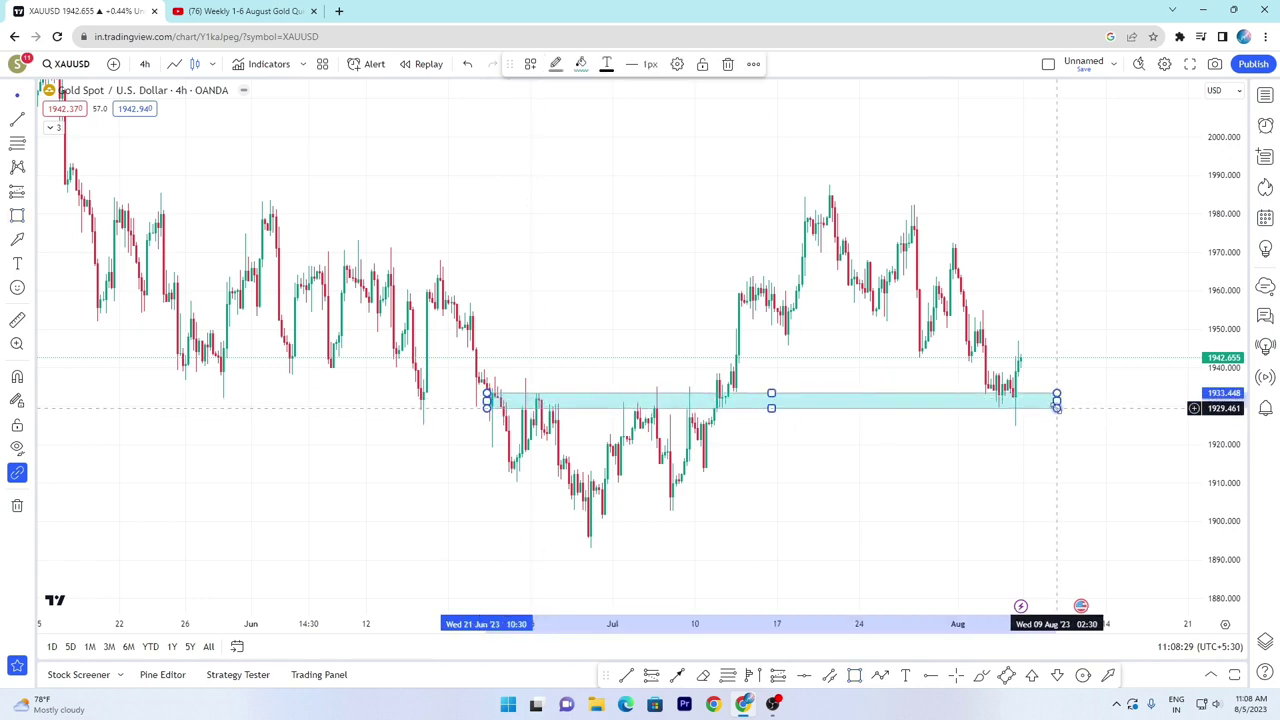
pyautogui.click(1017, 443)
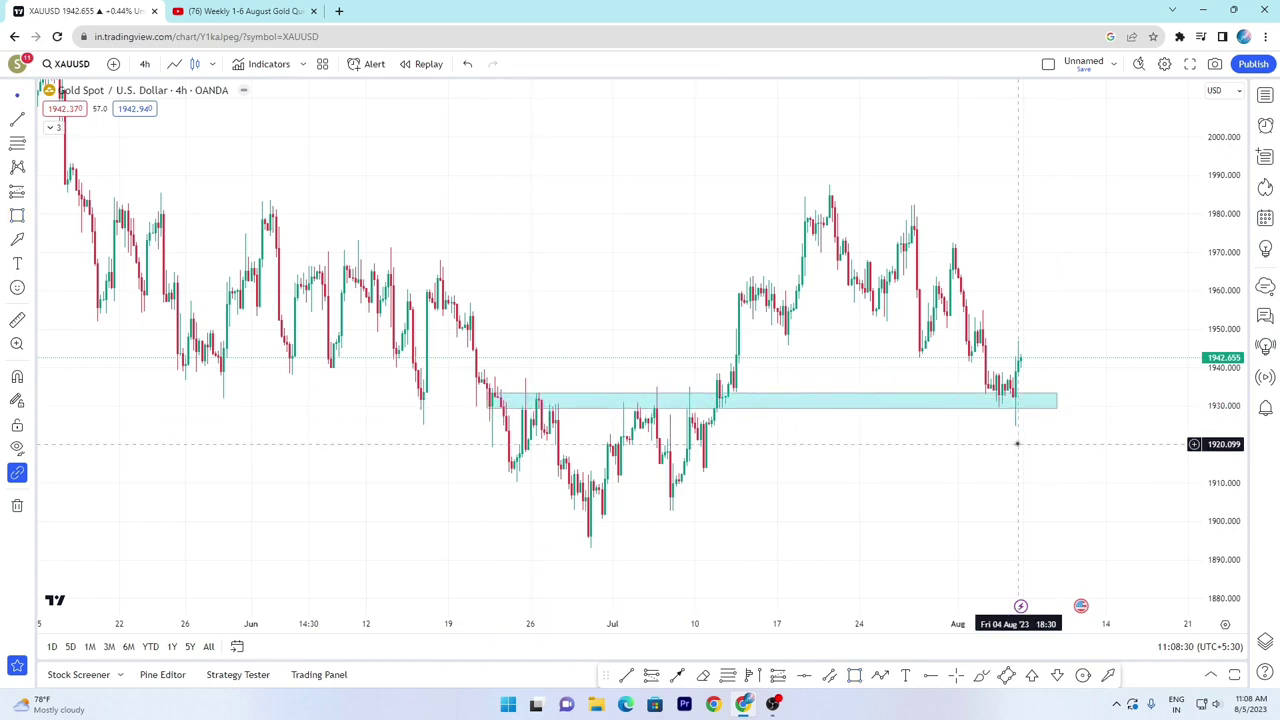
# - Trace the price swings from mid-June to early August with a freehand brush stroke and delete the stroke
pyautogui.click(982, 678)
pyautogui.moveTo(464, 328)
pyautogui.mouseDown()
pyautogui.moveTo(486, 457)
pyautogui.moveTo(530, 413)
pyautogui.moveTo(590, 532)
pyautogui.moveTo(635, 428)
pyautogui.moveTo(673, 472)
pyautogui.moveTo(708, 440)
pyautogui.moveTo(825, 208)
pyautogui.moveTo(843, 238)
pyautogui.moveTo(912, 250)
pyautogui.moveTo(955, 295)
pyautogui.moveTo(996, 398)
pyautogui.mouseUp()
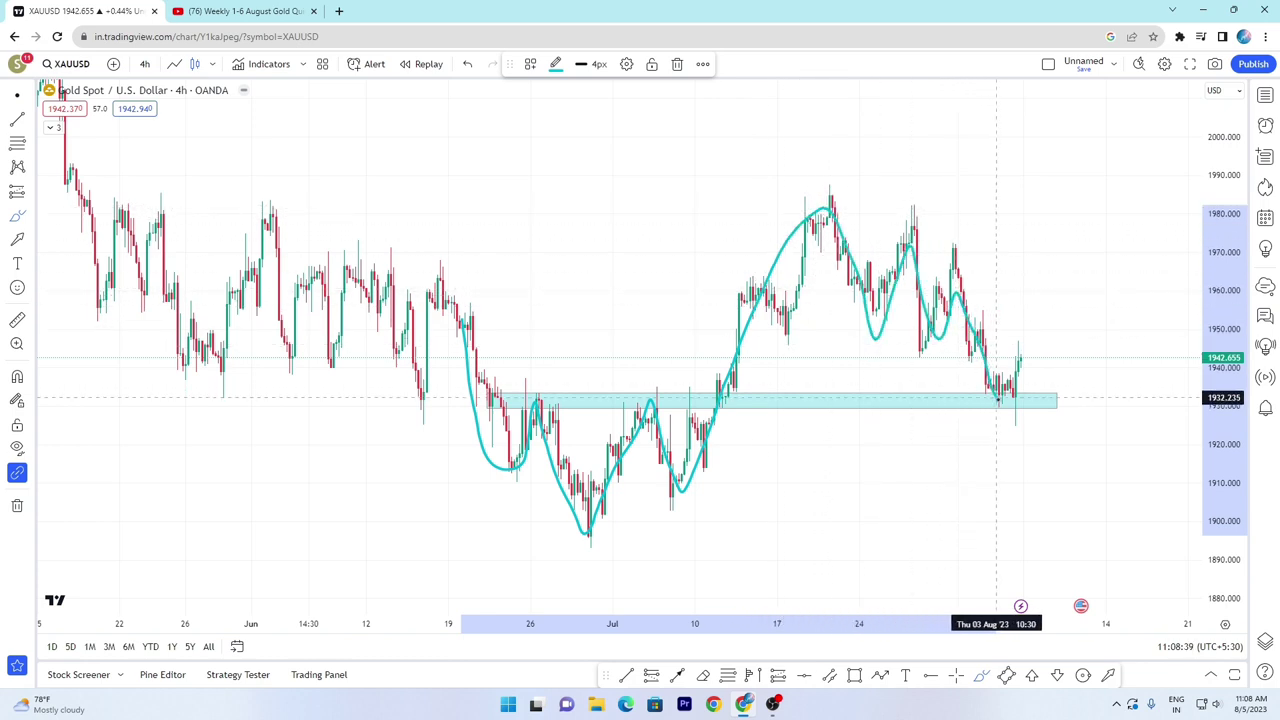
pyautogui.click(677, 64)
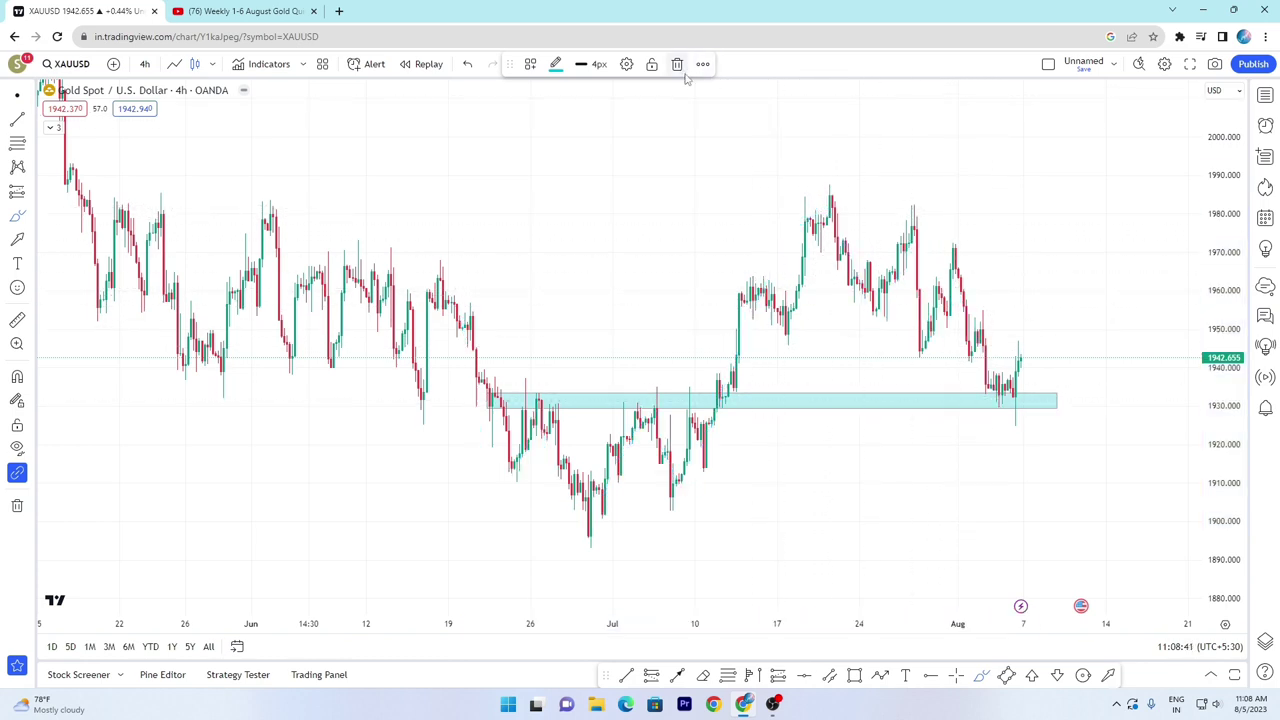
# - Examine how the latest 4-hour candles react at the rectangle zone
pyautogui.scroll(2, 978, 282)
pyautogui.moveTo(1221, 394); pyautogui.dragTo(1202, 347)
pyautogui.scroll(3, 886, 443)
pyautogui.scroll(-1, 903, 484)
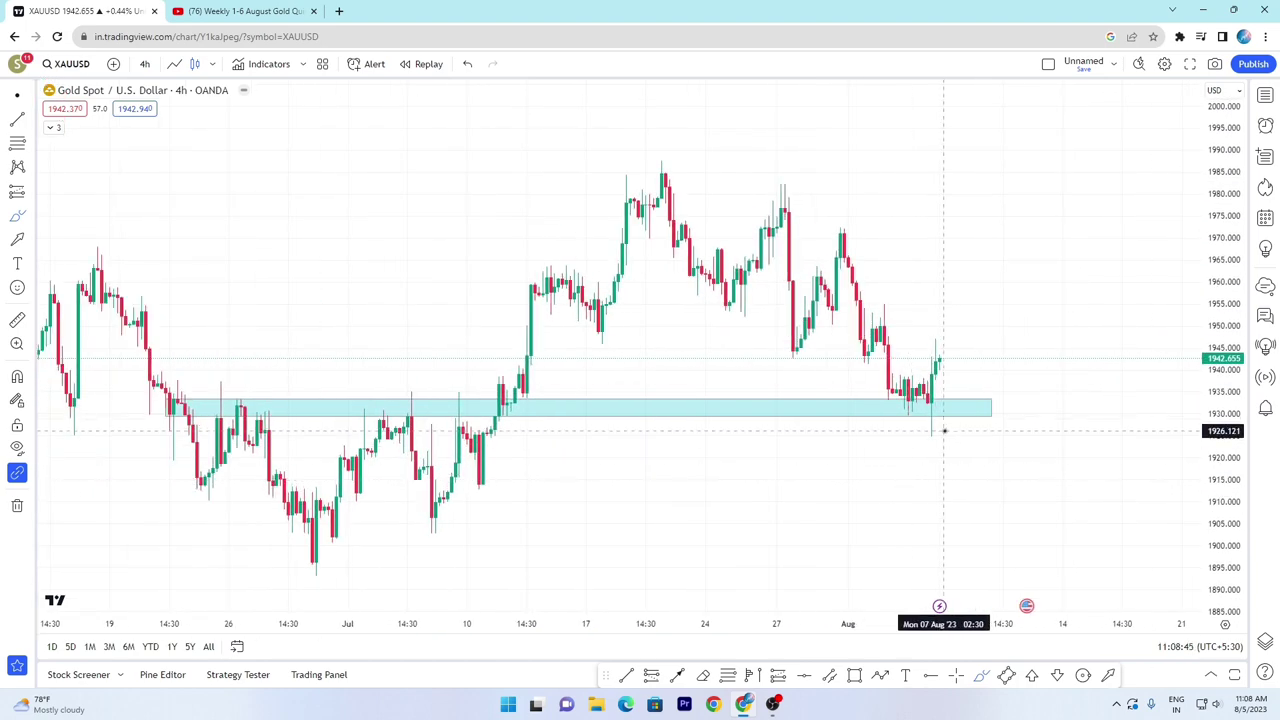
pyautogui.scroll(-1, 914, 434)
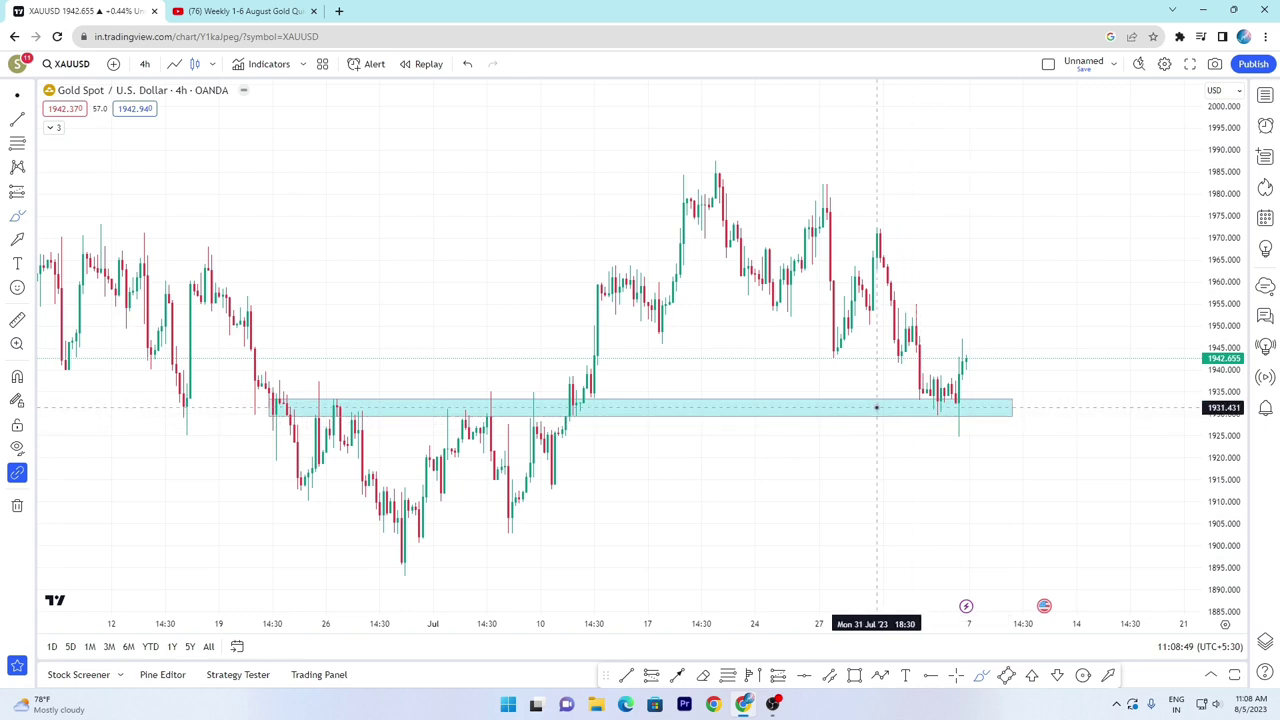
pyautogui.scroll(-1, 876, 407)
pyautogui.scroll(1, 877, 360)
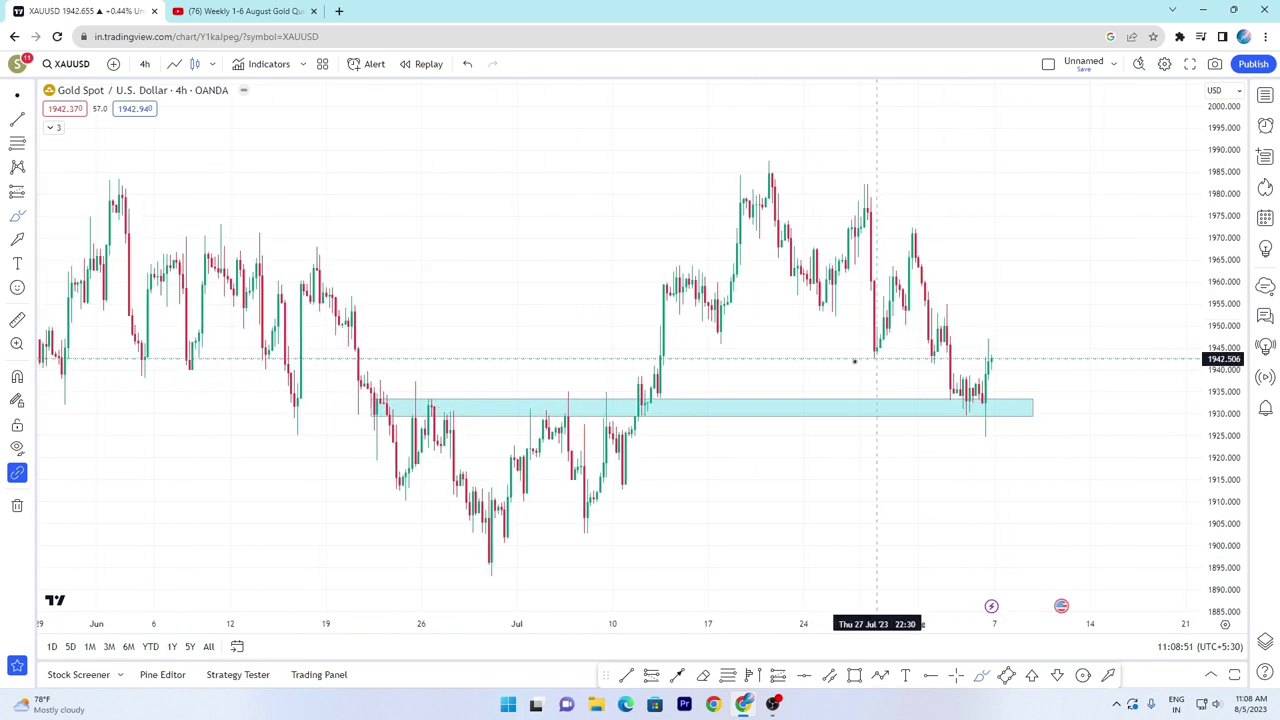
# - Change the chart interval to 1D
pyautogui.write('1')
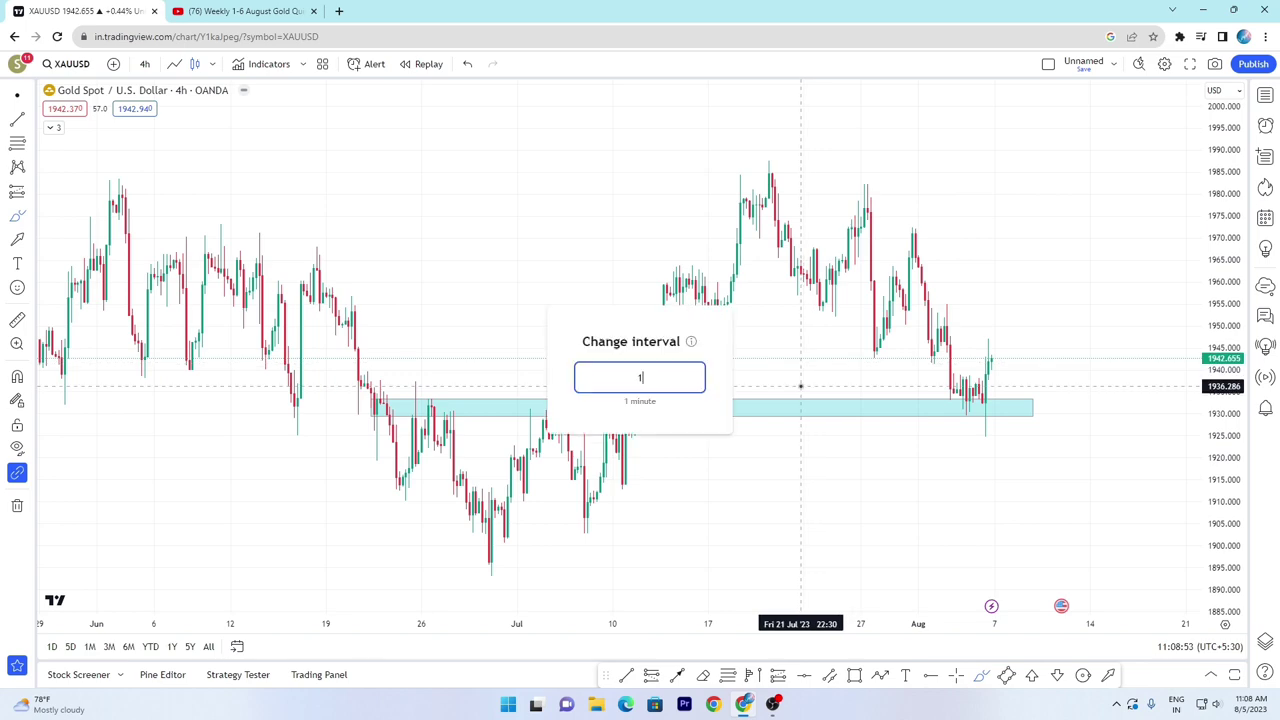
pyautogui.write('D')
pyautogui.press('Return')
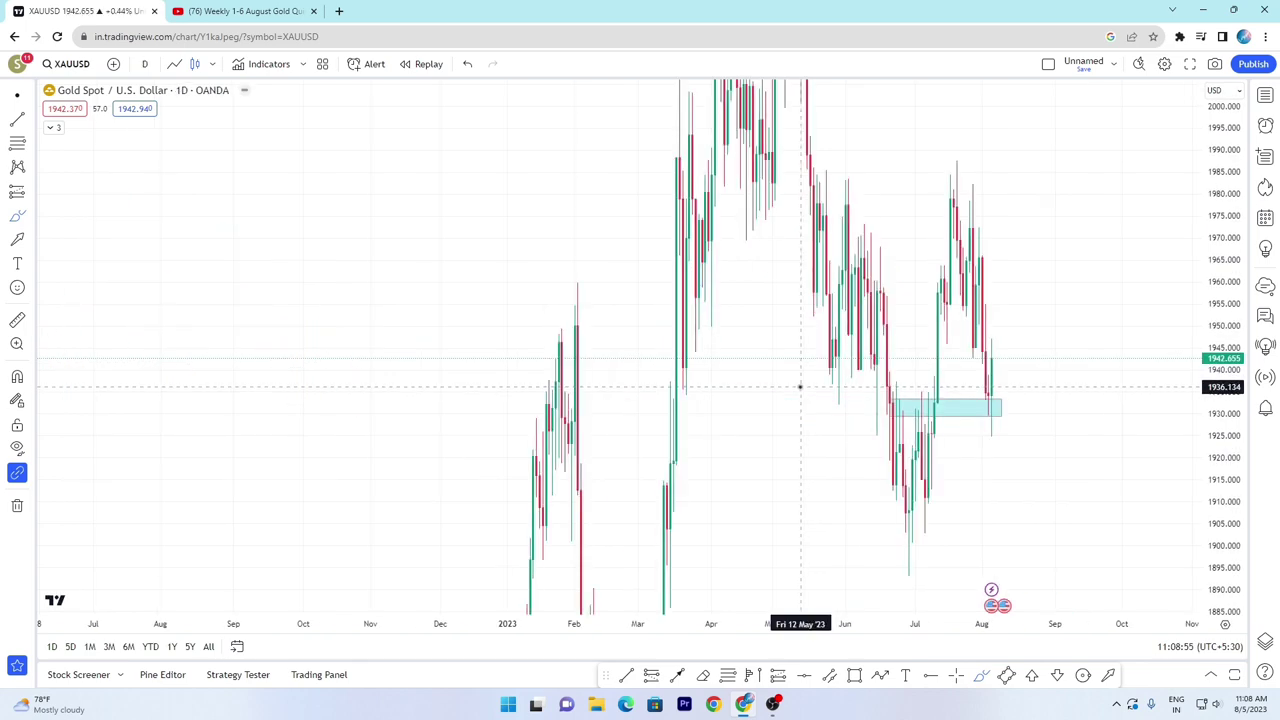
# - Circle the latest daily candles at the zone with the brush, add a short pointer stroke, and delete both strokes
pyautogui.scroll(3, 800, 387)
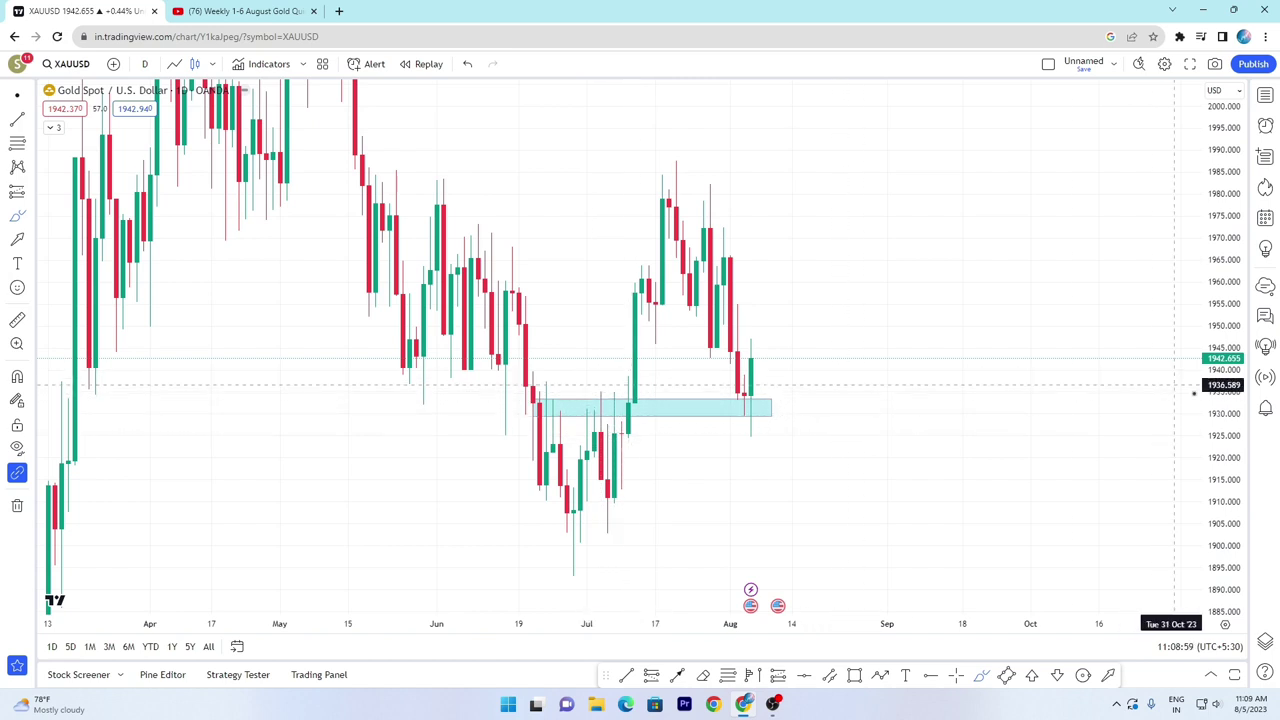
pyautogui.moveTo(1236, 414); pyautogui.dragTo(1231, 445)
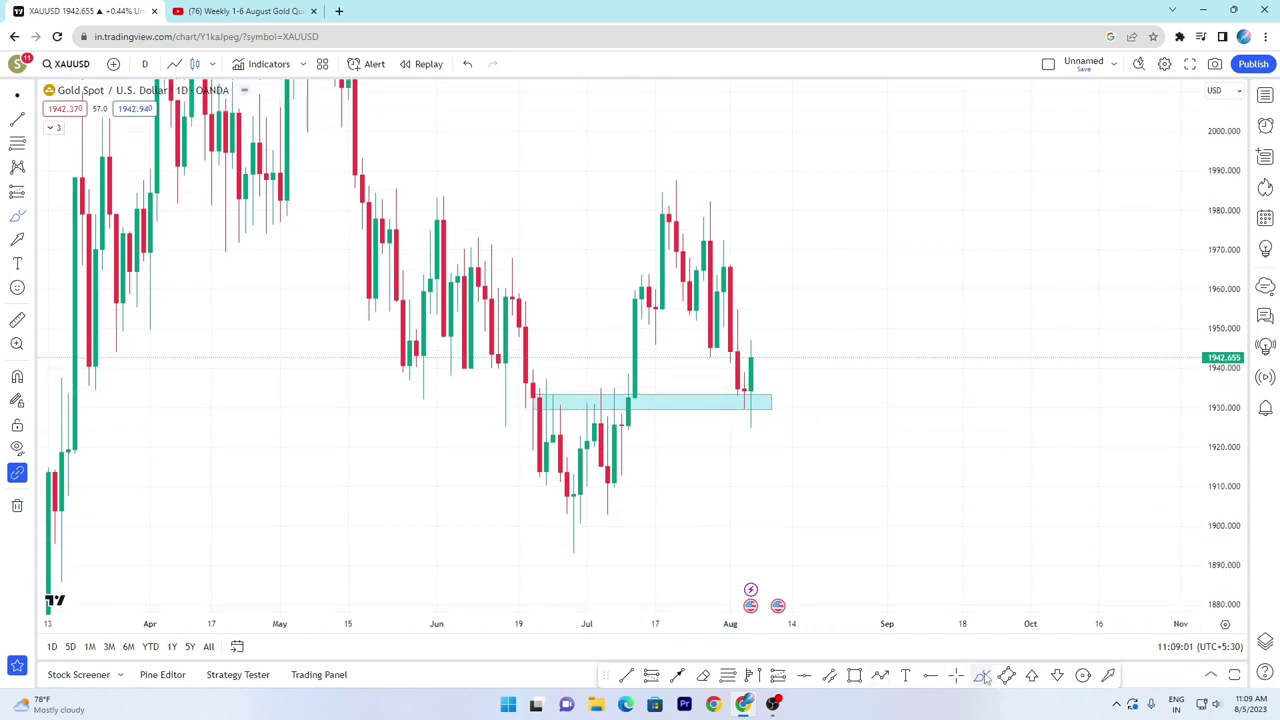
pyautogui.moveTo(748, 342)
pyautogui.mouseDown()
pyautogui.moveTo(730, 372)
pyautogui.moveTo(768, 406)
pyautogui.moveTo(758, 336)
pyautogui.mouseUp()
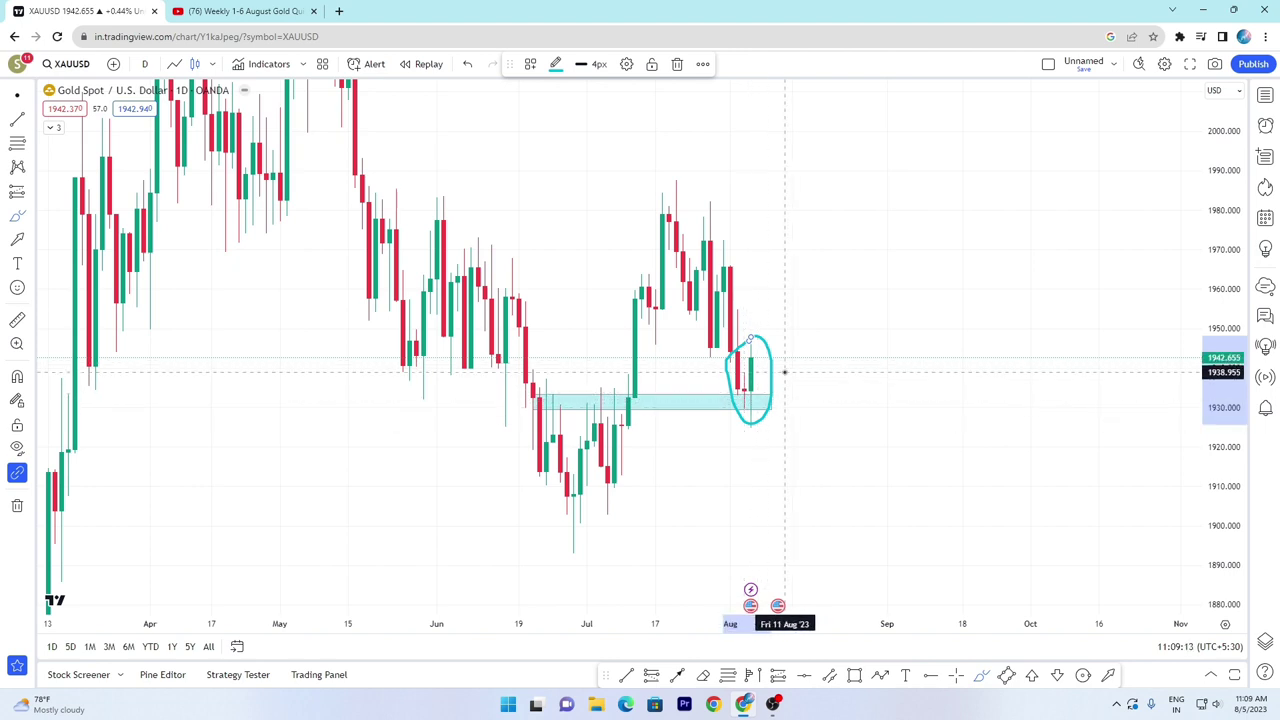
pyautogui.moveTo(767, 373); pyautogui.dragTo(852, 360)
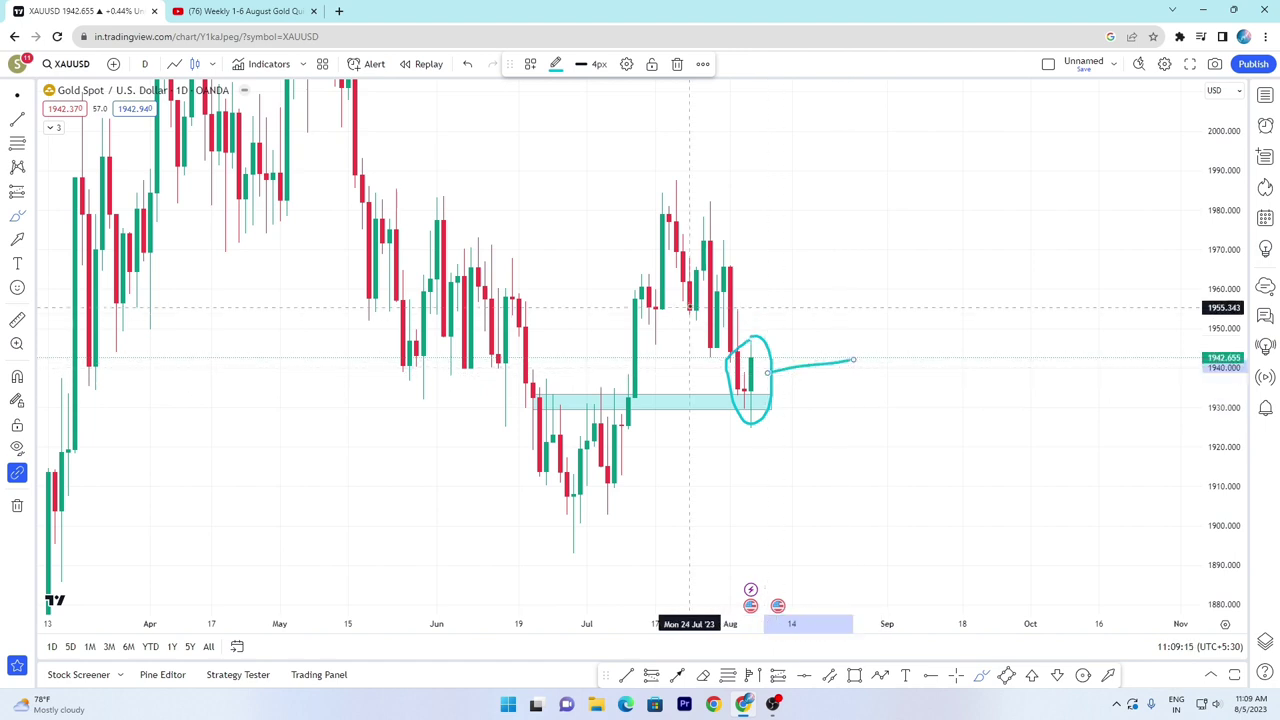
pyautogui.click(677, 64)
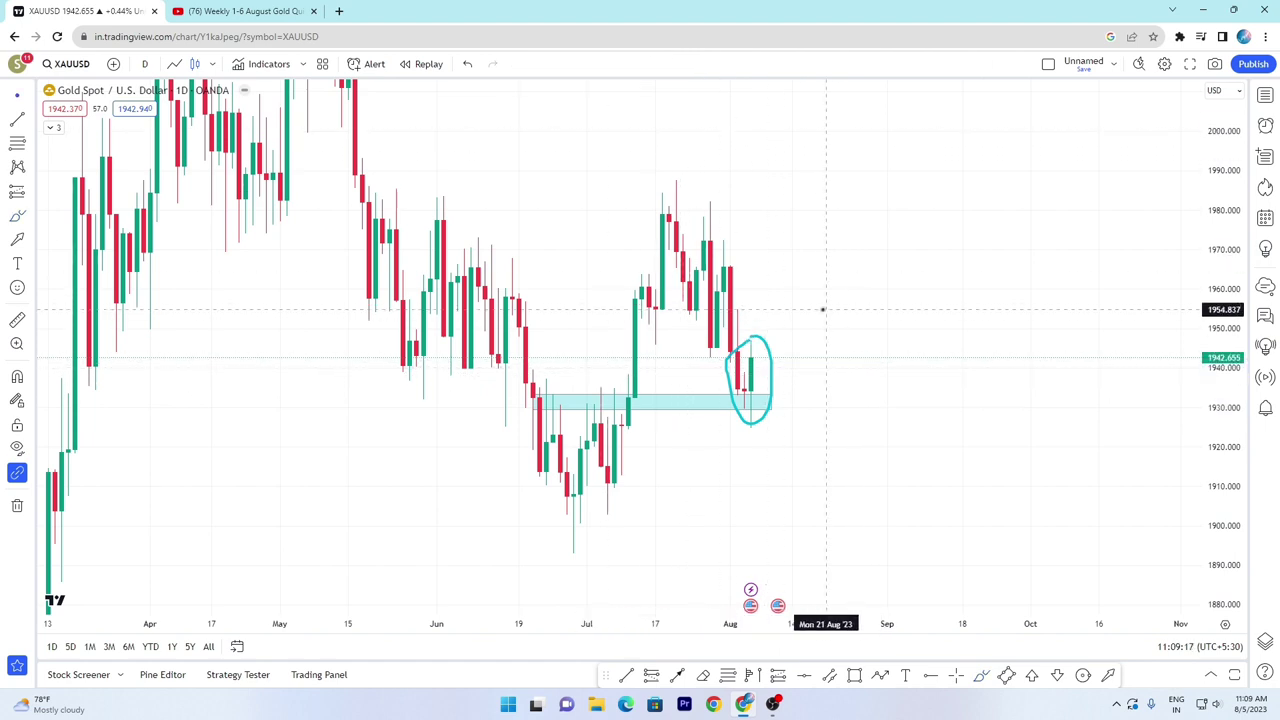
pyautogui.click(771, 363)
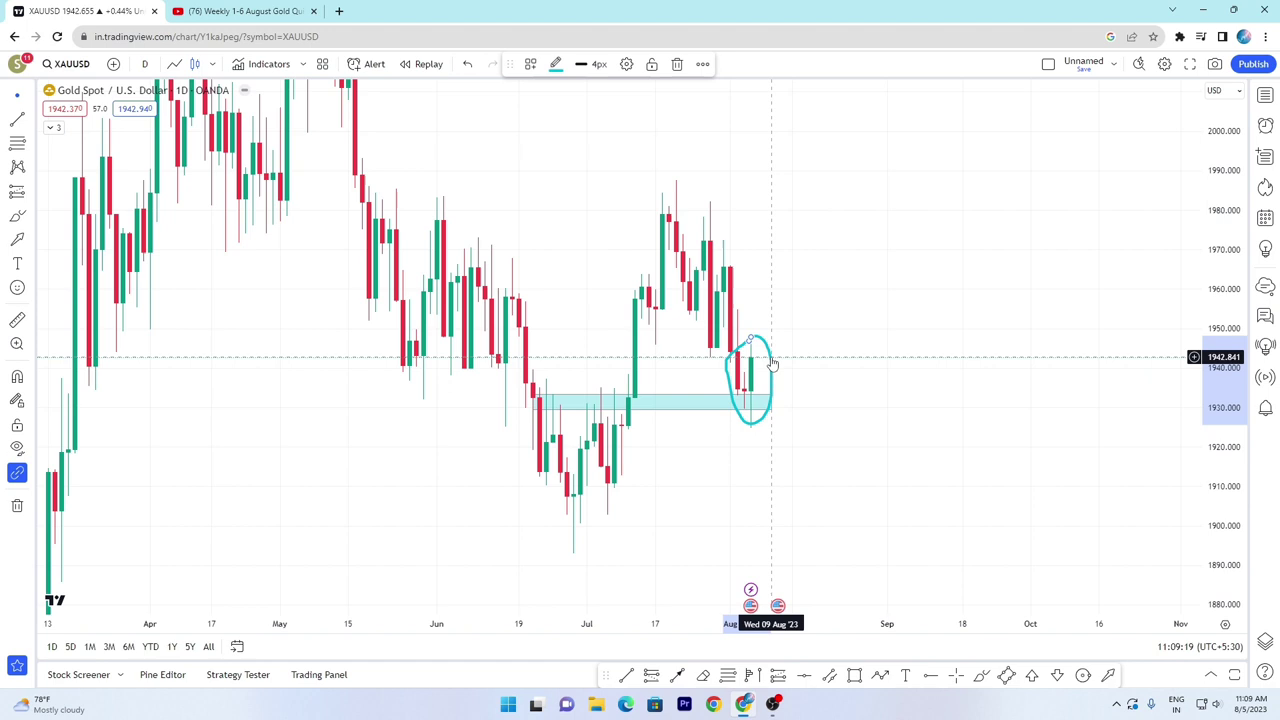
pyautogui.click(677, 64)
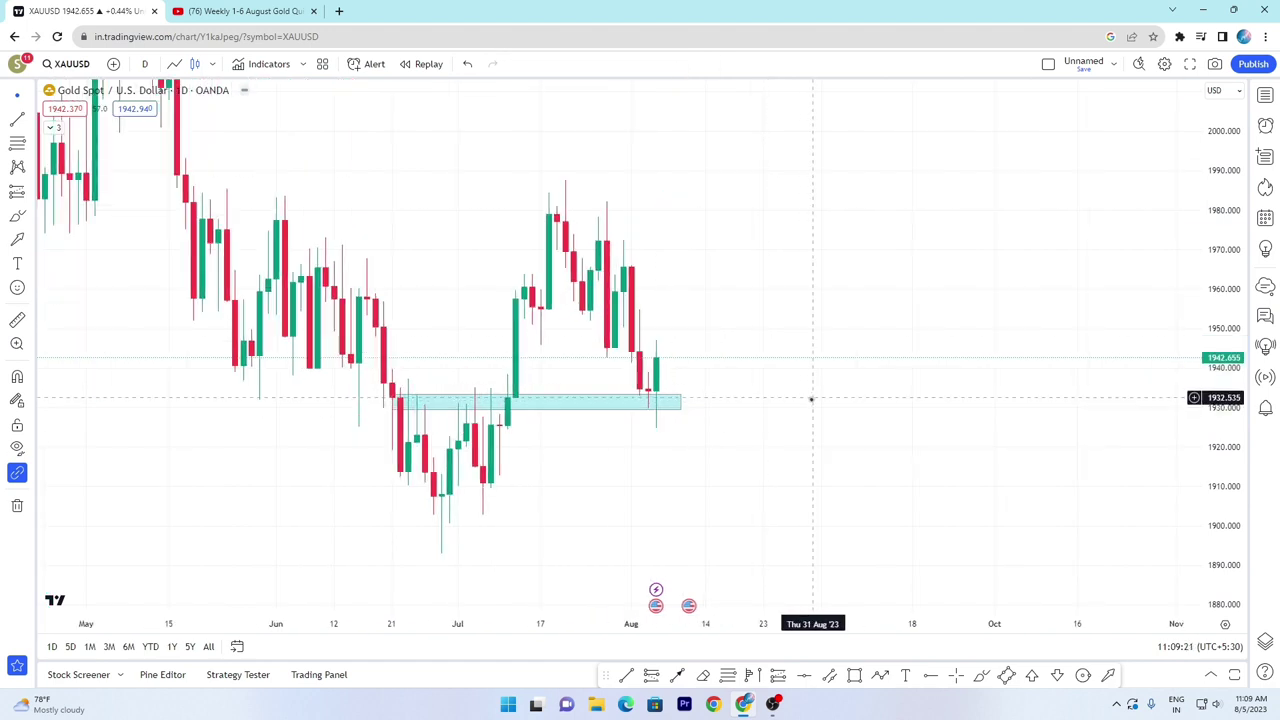
# - Change the chart interval back to 4h
pyautogui.scroll(3, 1109, 394)
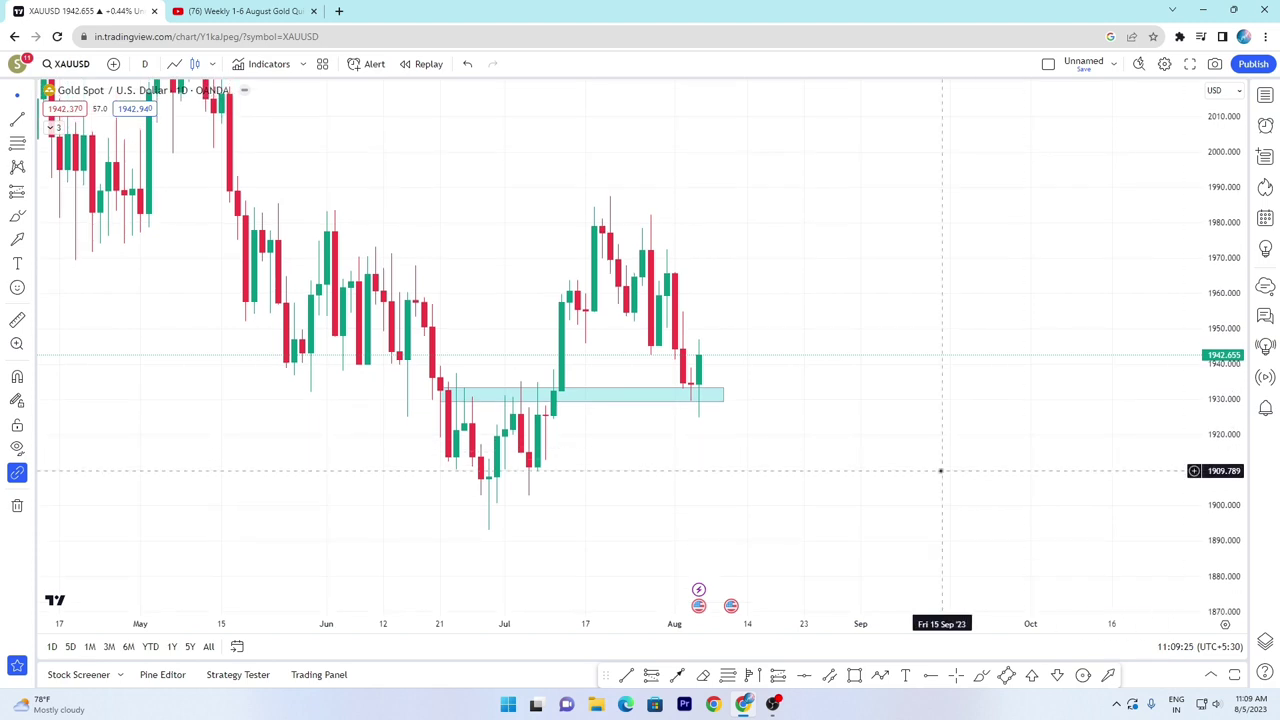
pyautogui.scroll(-3, 1010, 492)
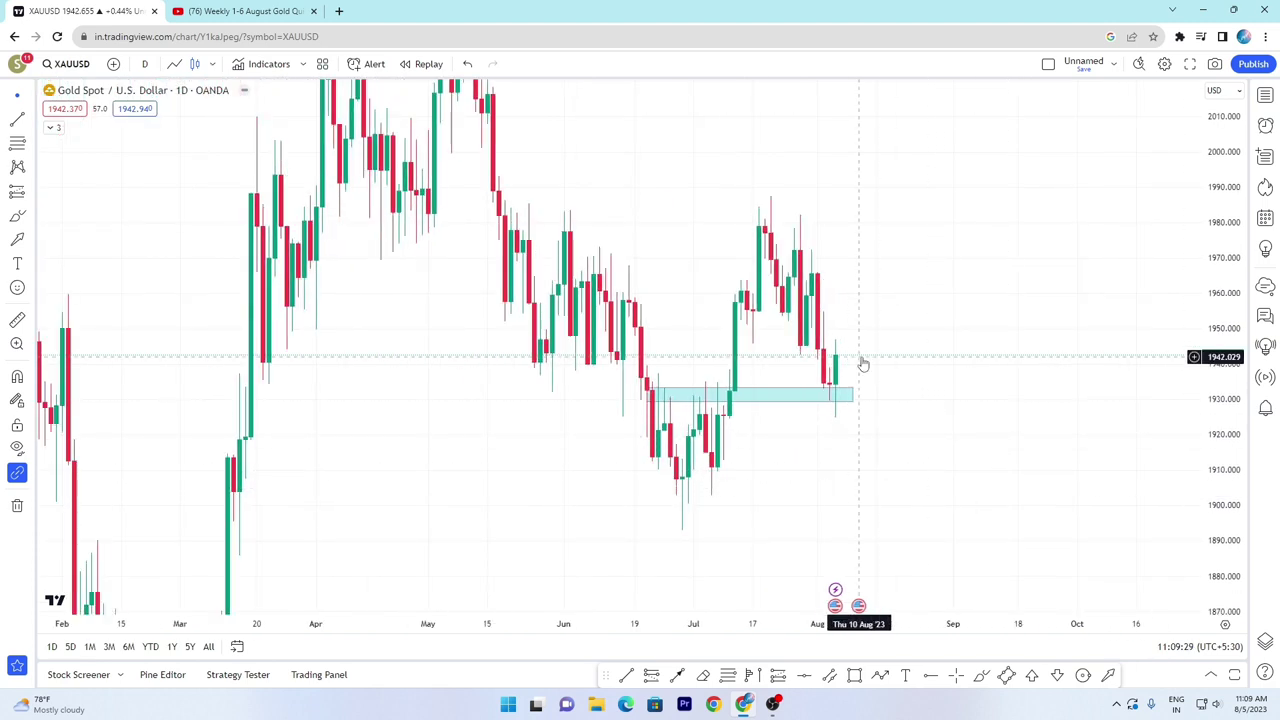
pyautogui.write('4h')
pyautogui.press('Return')
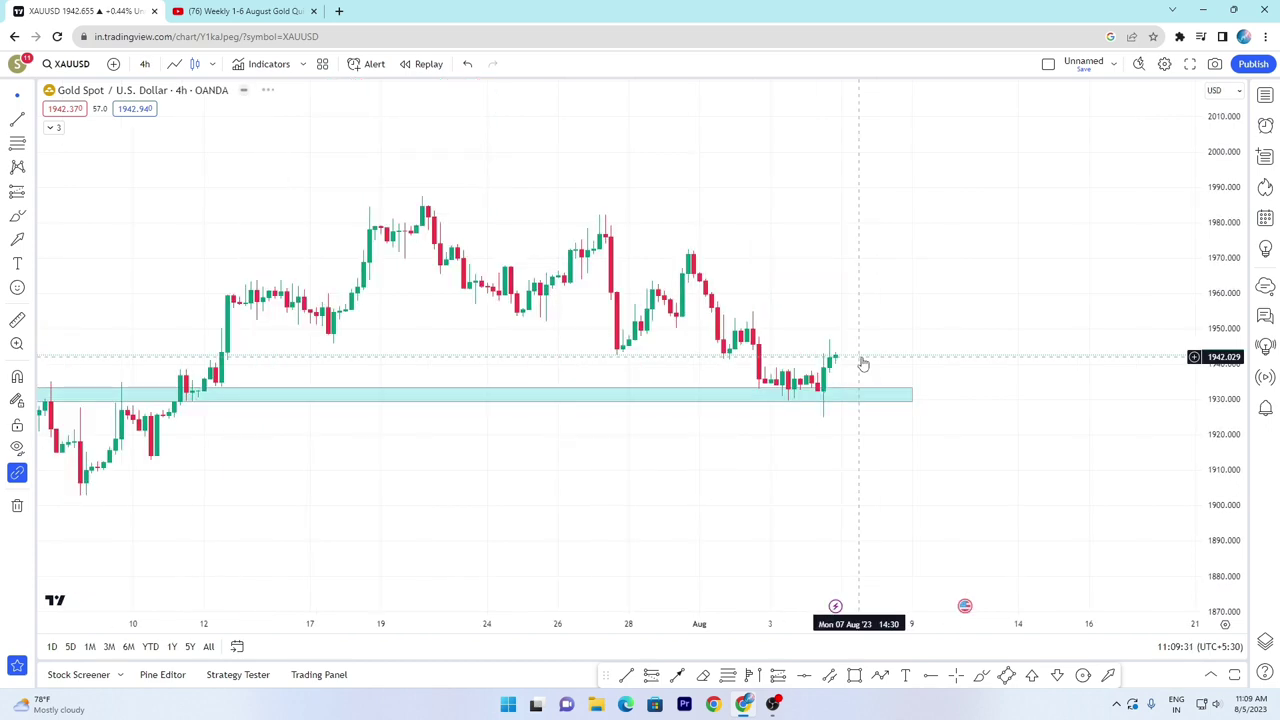
# - Place dashed horizontal rays at the July and August swing highs, at about 1950.055, 1971.210, 1977.058 and 1984.798
pyautogui.scroll(-4, 865, 363)
pyautogui.moveTo(1216, 382); pyautogui.dragTo(1216, 349)
pyautogui.moveTo(990, 226); pyautogui.dragTo(912, 220)
pyautogui.scroll(-2, 902, 214)
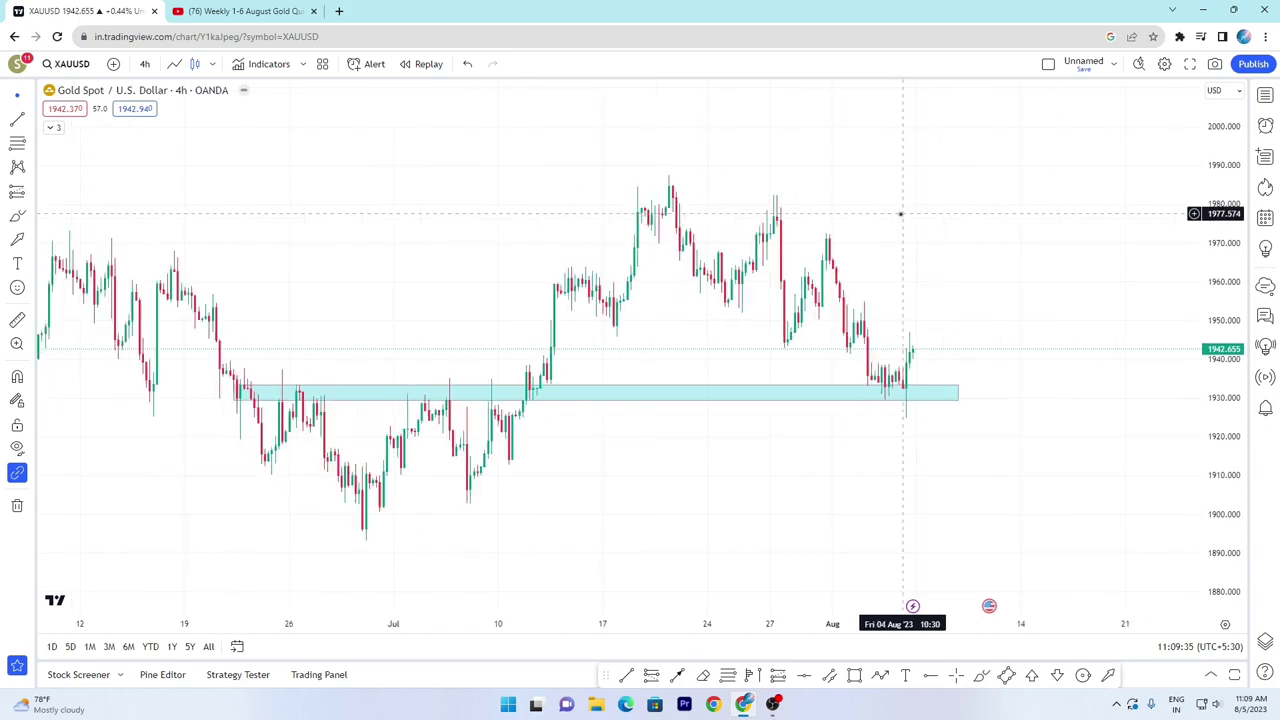
pyautogui.scroll(2, 952, 293)
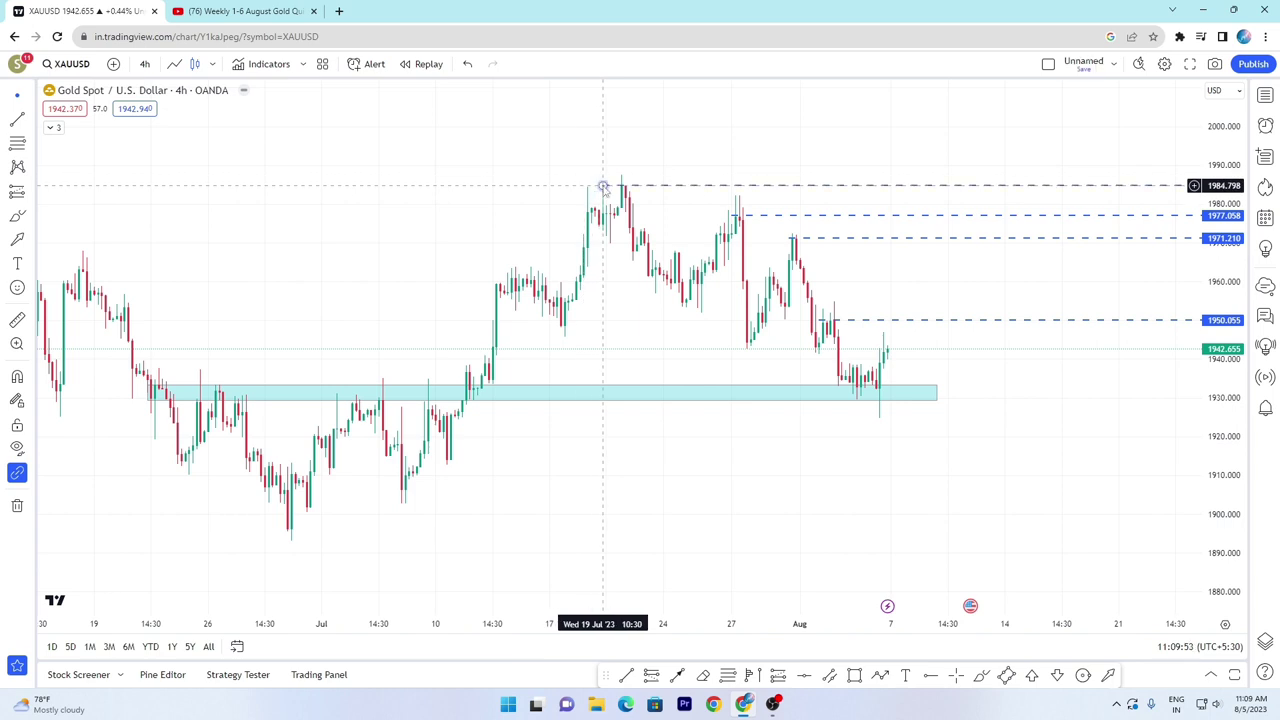
pyautogui.scroll(-2, 900, 260)
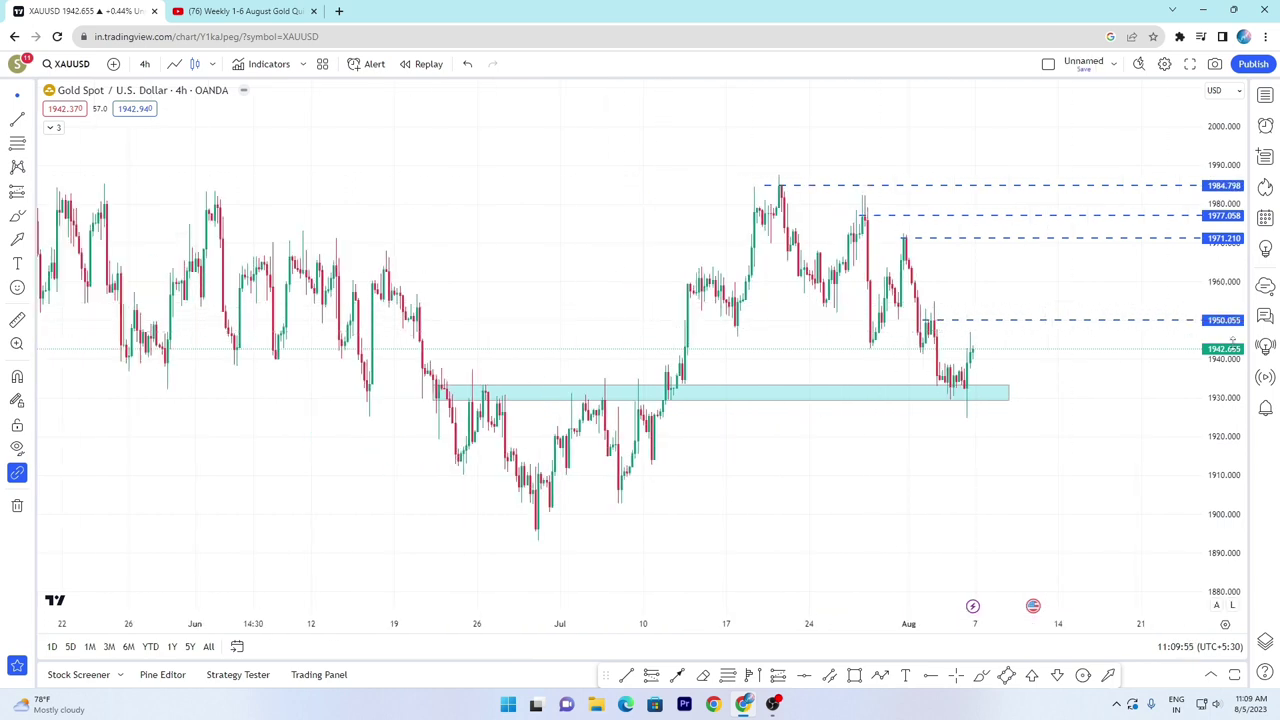
# - Examine the 4-hour gold price structure between the demand zone and the dashed resistance rays
pyautogui.scroll(-2, 1100, 420)
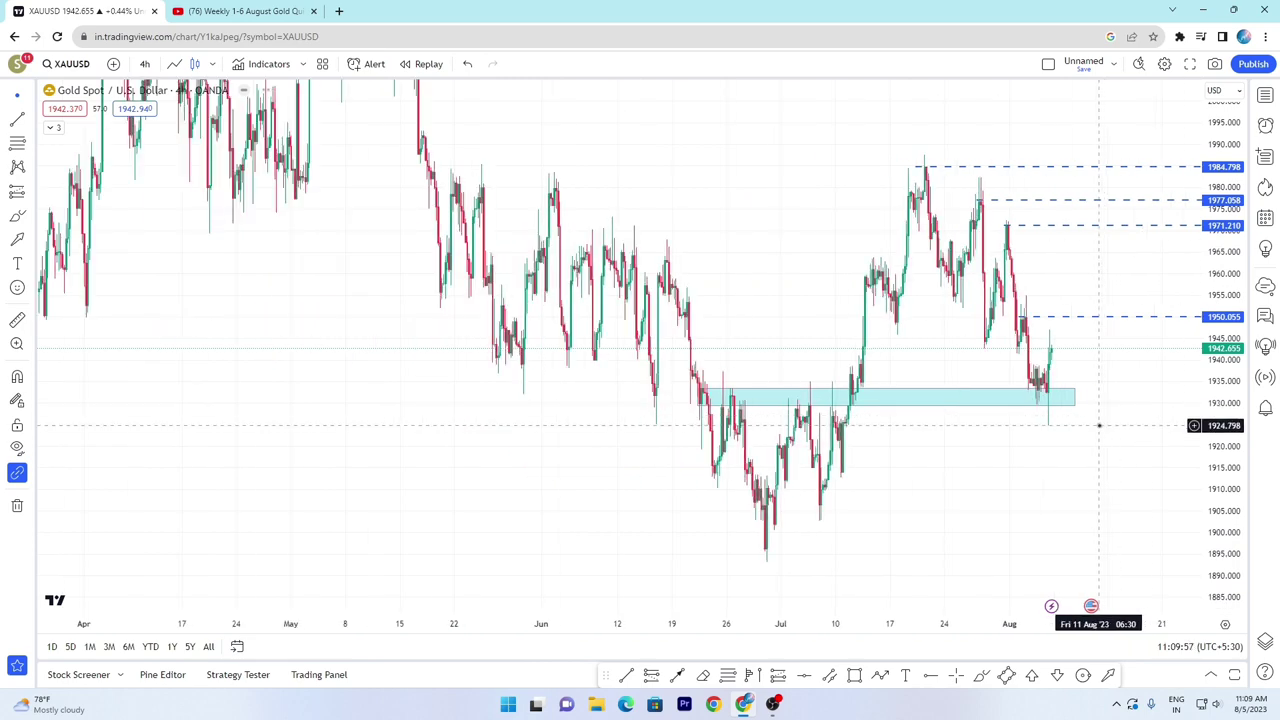
pyautogui.scroll(1, 1099, 425)
pyautogui.moveTo(1094, 434); pyautogui.dragTo(937, 410)
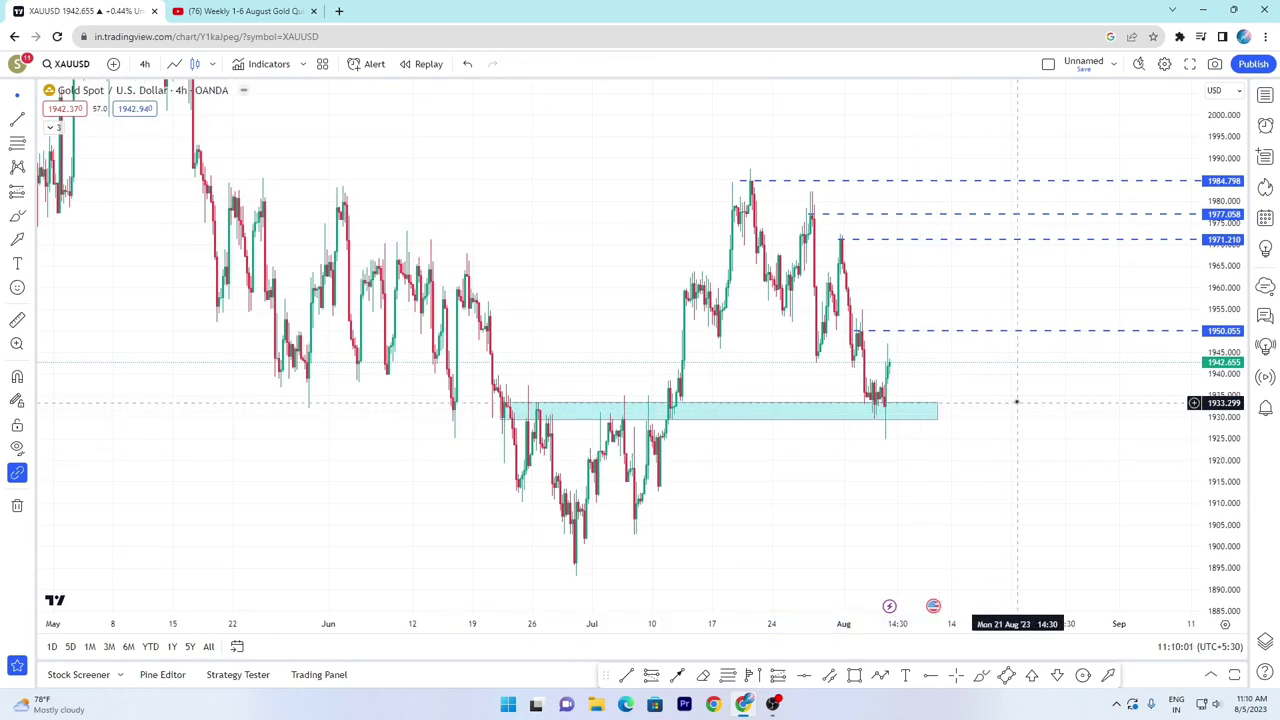
pyautogui.scroll(-3, 1017, 402)
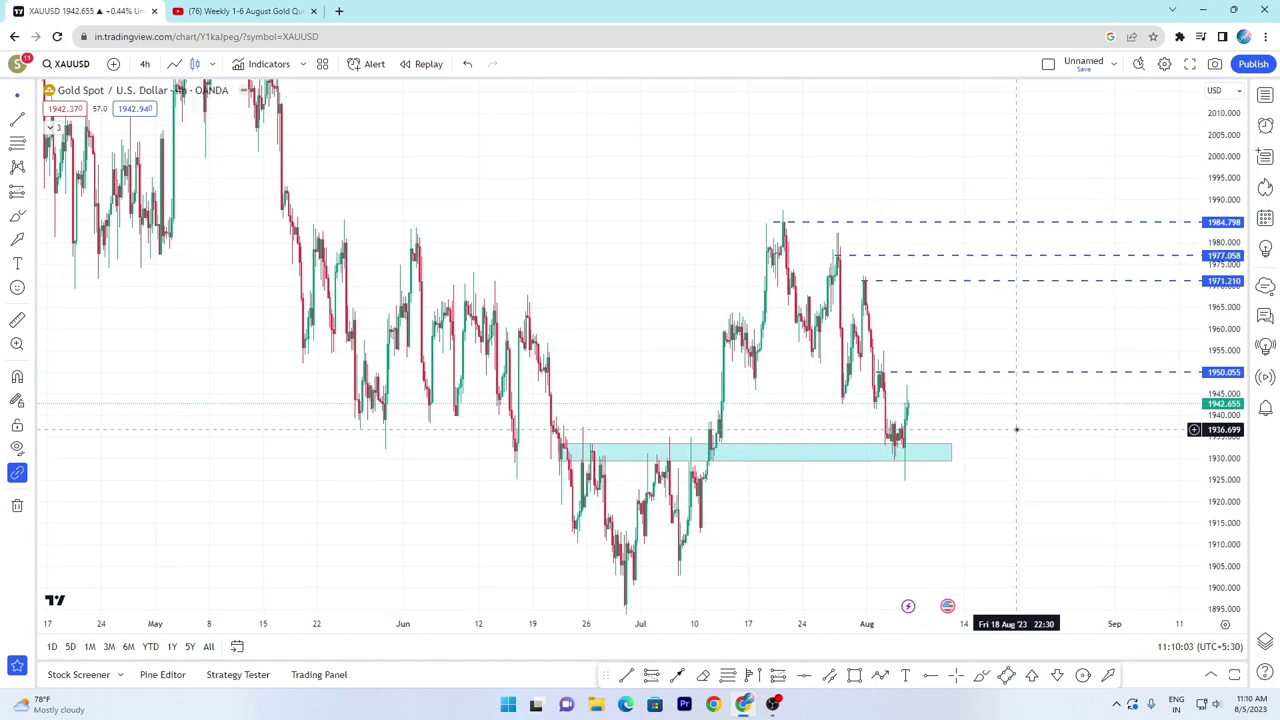
pyautogui.scroll(-3, 1020, 445)
pyautogui.scroll(5, 1034, 446)
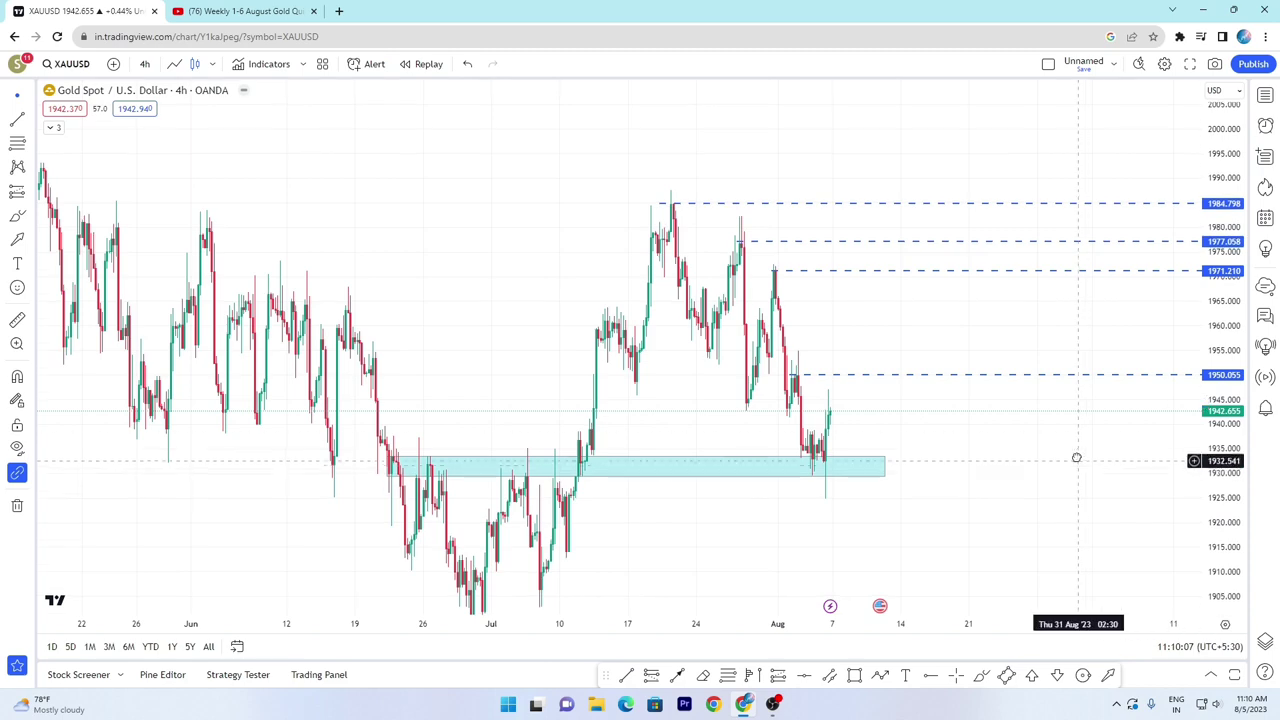
pyautogui.scroll(2, 1030, 450)
pyautogui.moveTo(779, 490); pyautogui.dragTo(869, 449)
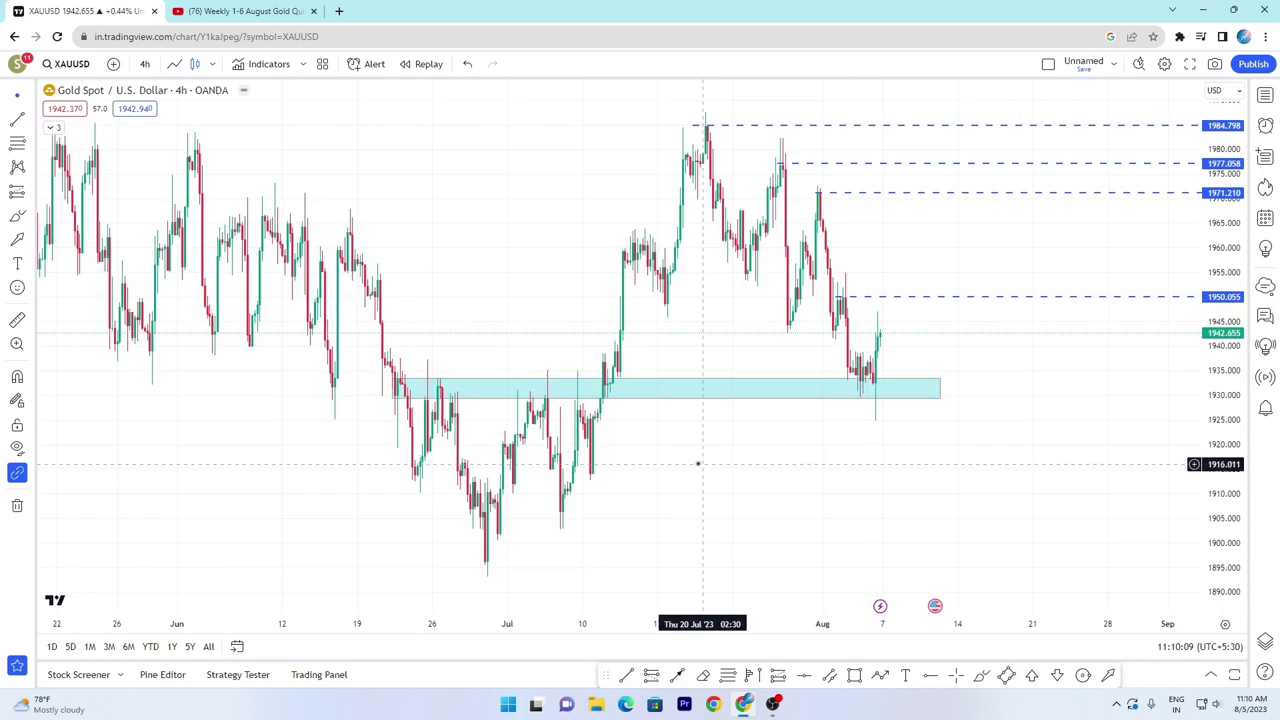
pyautogui.scroll(2, 655, 465)
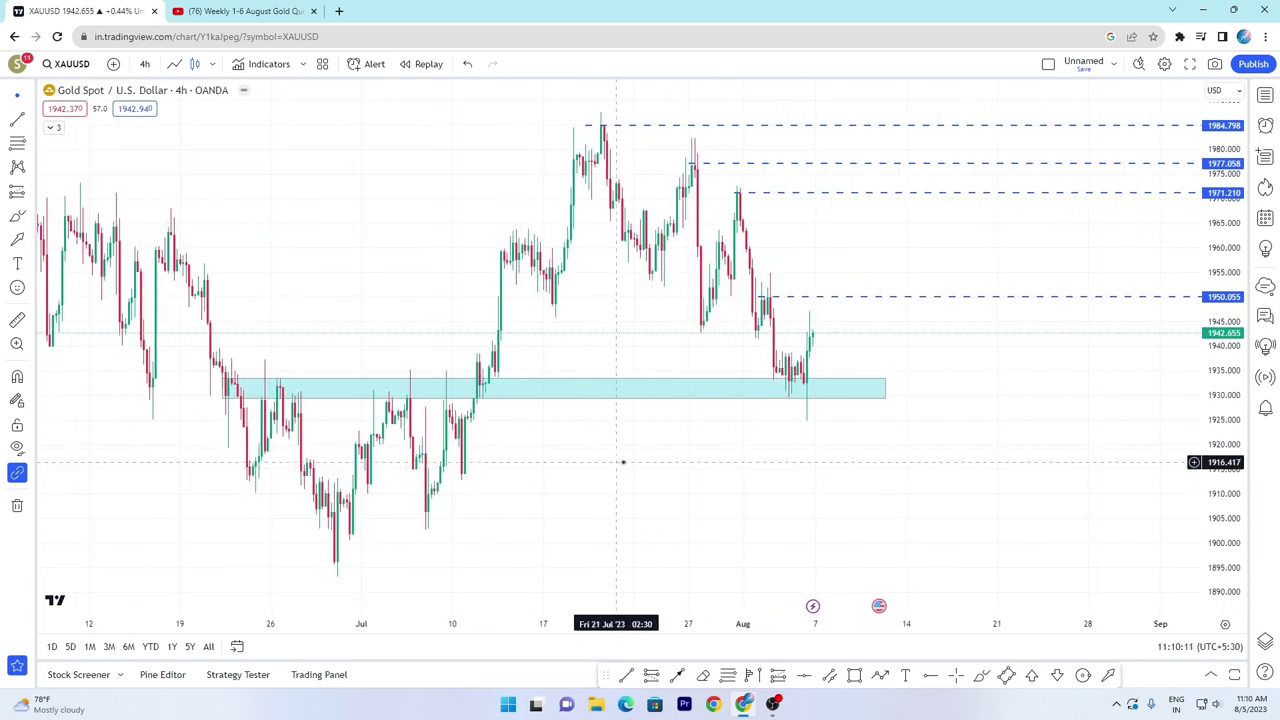
# - Underline the 4 August wick low below the demand zone with a short brush stroke, and delete the stroke
pyautogui.moveTo(624, 460); pyautogui.dragTo(668, 460)
pyautogui.scroll(-3, 755, 450)
pyautogui.scroll(2, 968, 426)
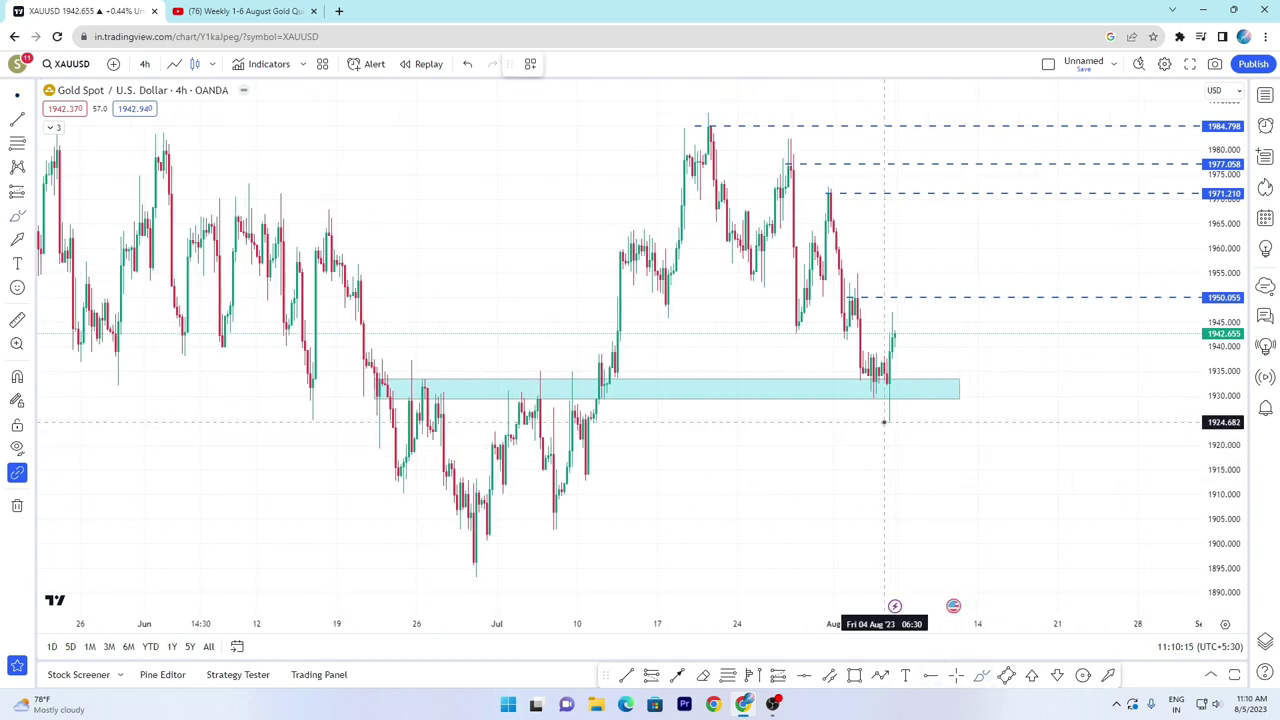
pyautogui.moveTo(883, 420); pyautogui.dragTo(934, 424)
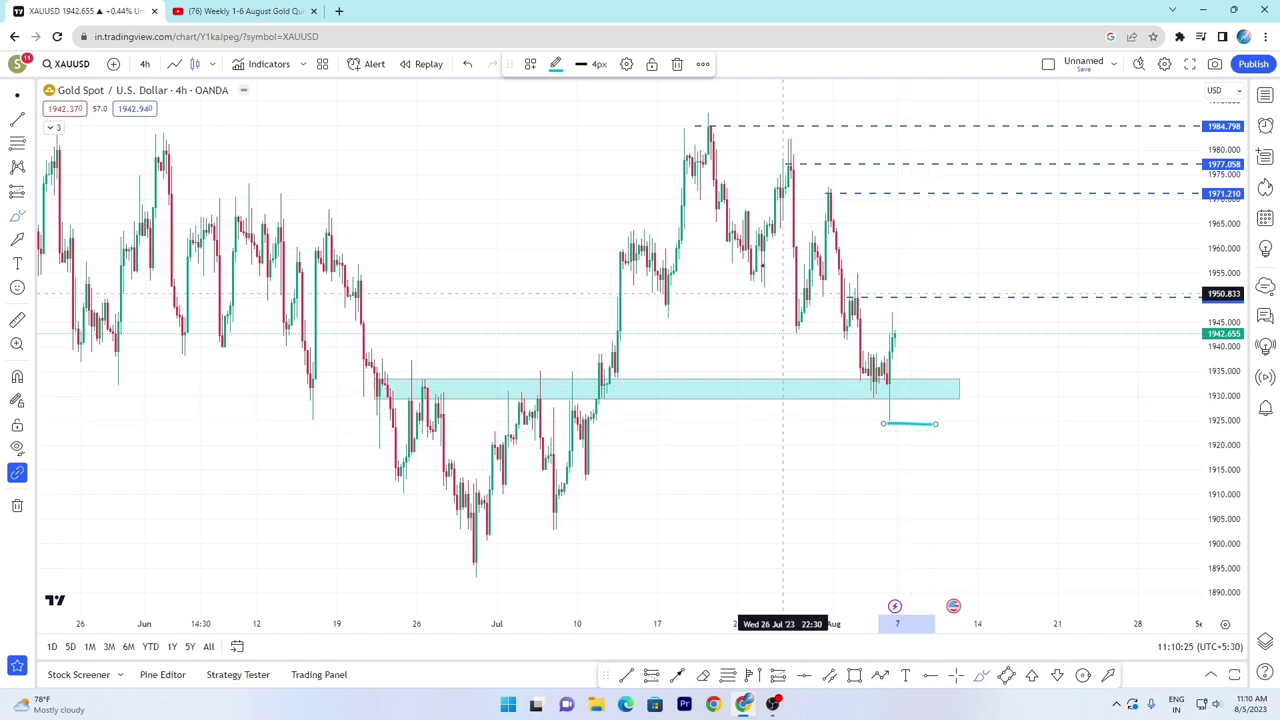
pyautogui.click(677, 65)
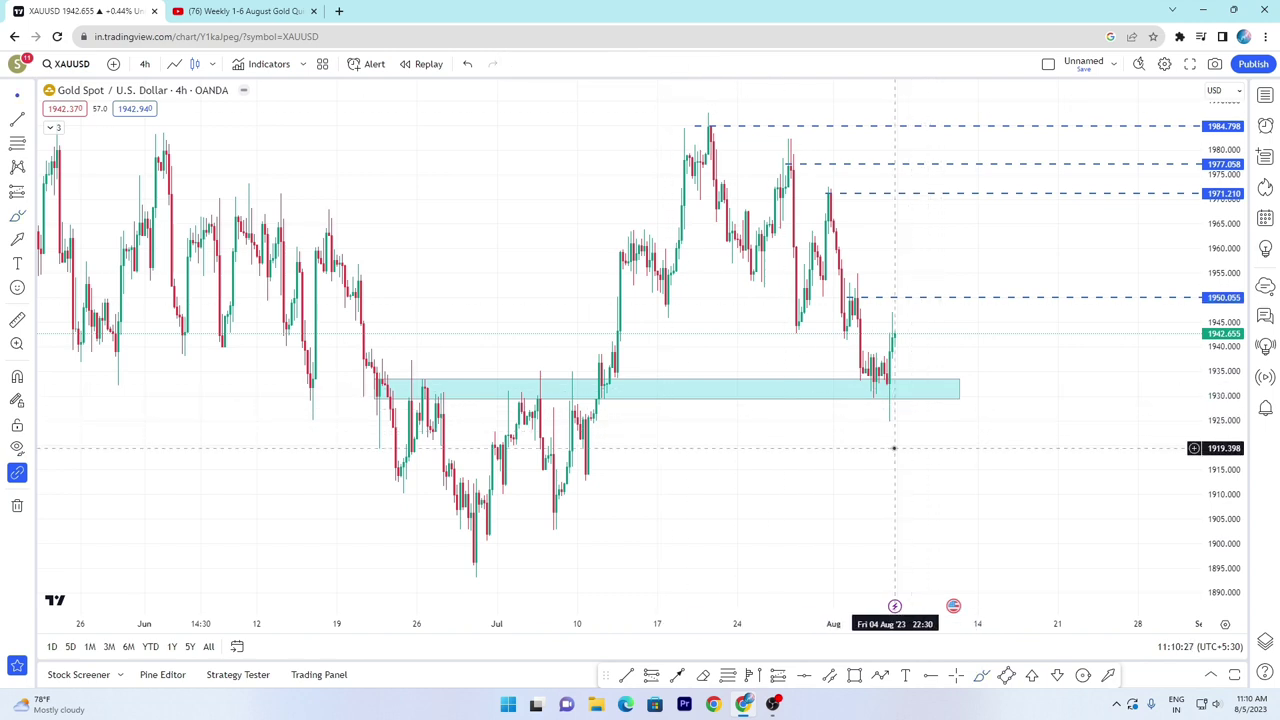
# - Examine the latest 4-hour rebound from the demand zone towards the nearest resistance ray at 1950.055
pyautogui.scroll(-2, 1114, 451)
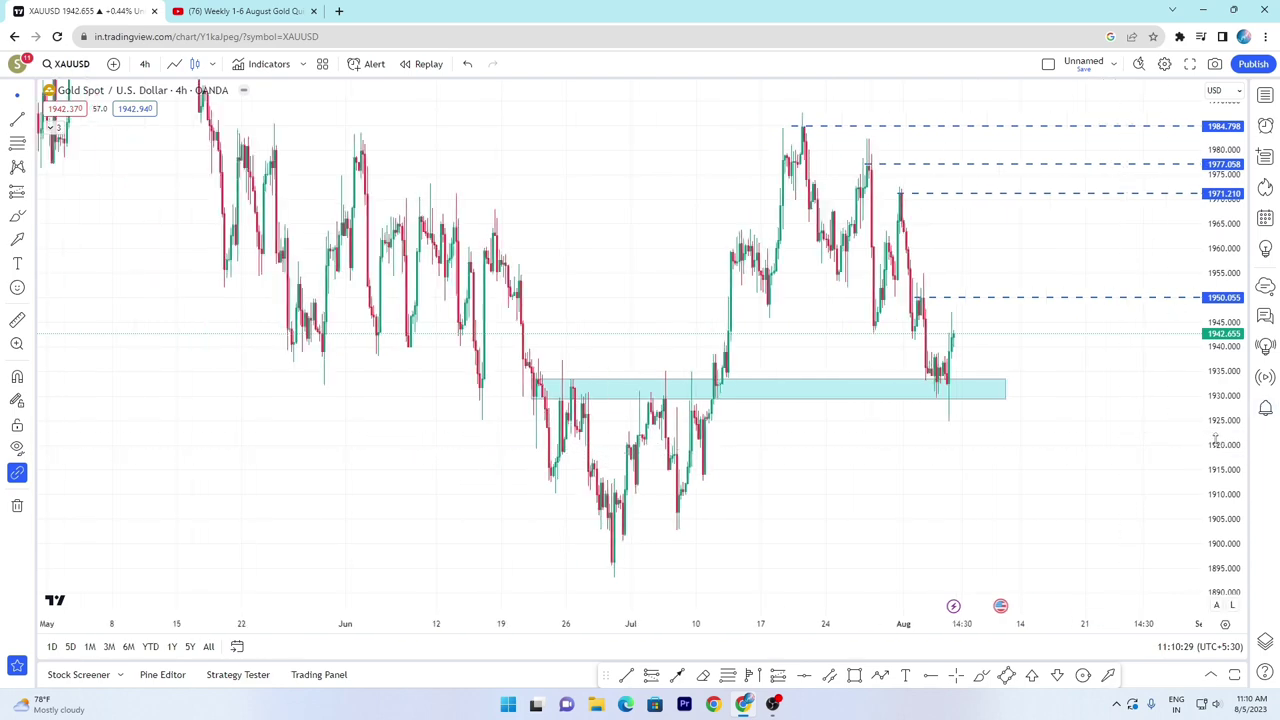
pyautogui.moveTo(1216, 439)
pyautogui.mouseDown()
pyautogui.moveTo(1222, 472)
pyautogui.moveTo(1219, 421)
pyautogui.mouseUp()
pyautogui.scroll(2, 1030, 464)
pyautogui.scroll(2, 1003, 465)
pyautogui.scroll(-3, 1010, 464)
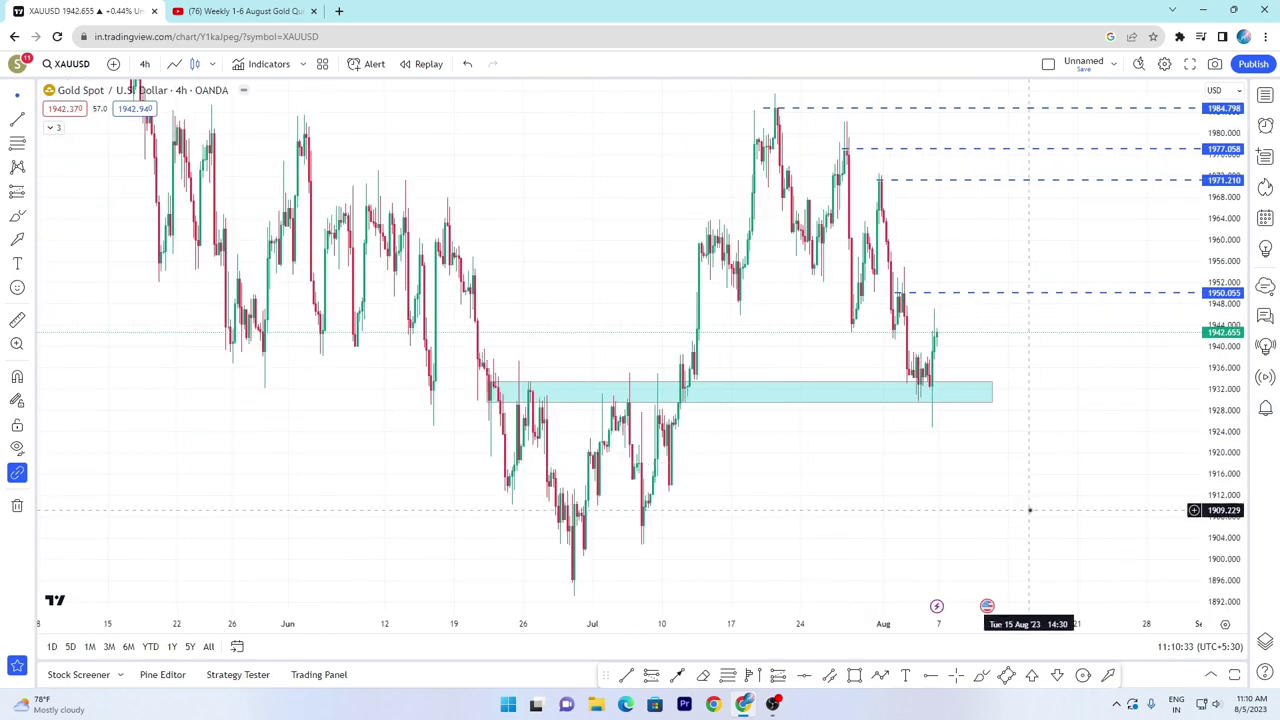
pyautogui.scroll(3, 1030, 508)
pyautogui.scroll(-3, 1034, 505)
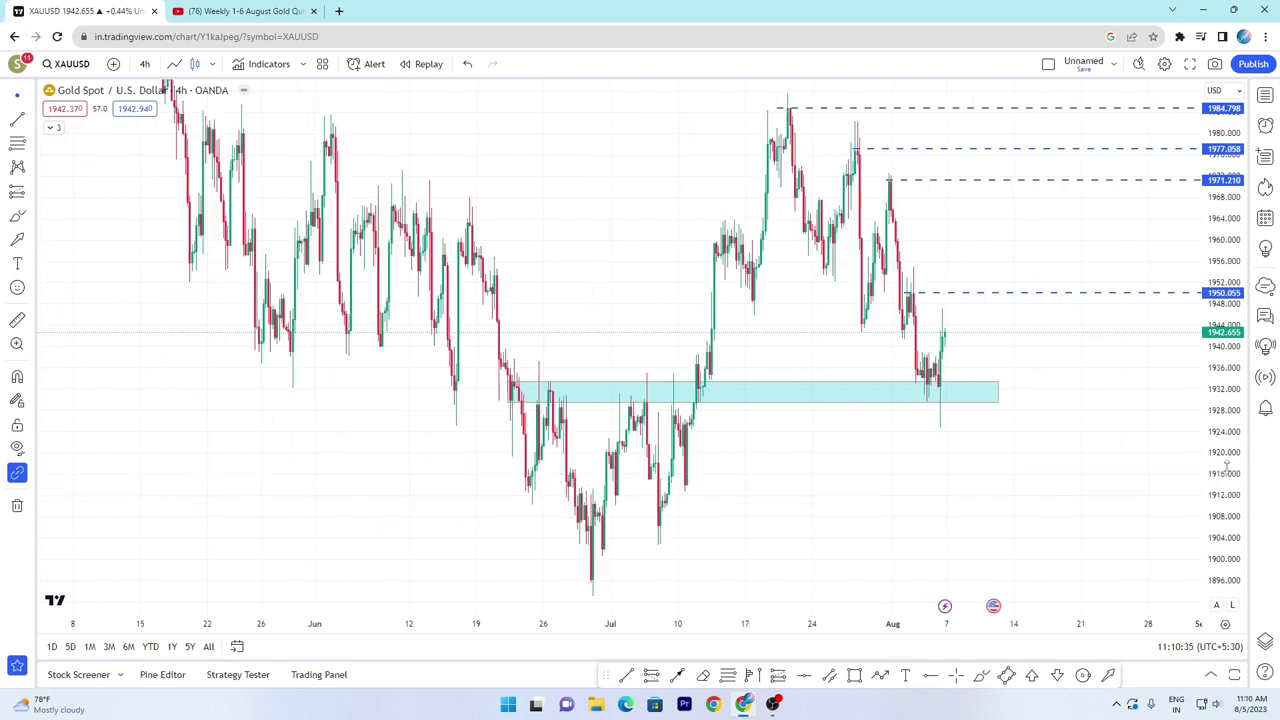
pyautogui.moveTo(1226, 470); pyautogui.dragTo(1226, 476)
pyautogui.scroll(1, 994, 471)
pyautogui.scroll(-1, 957, 466)
pyautogui.moveTo(957, 466); pyautogui.dragTo(929, 497)
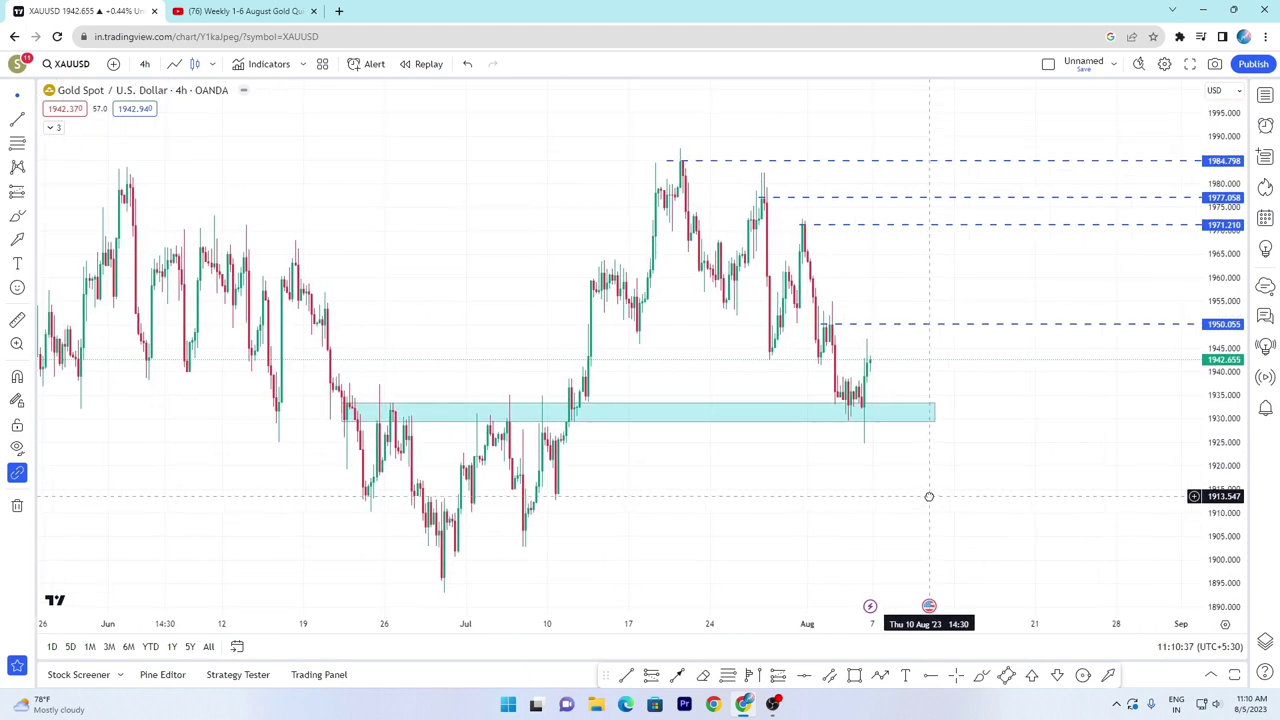
pyautogui.scroll(-2, 929, 497)
pyautogui.scroll(1, 914, 480)
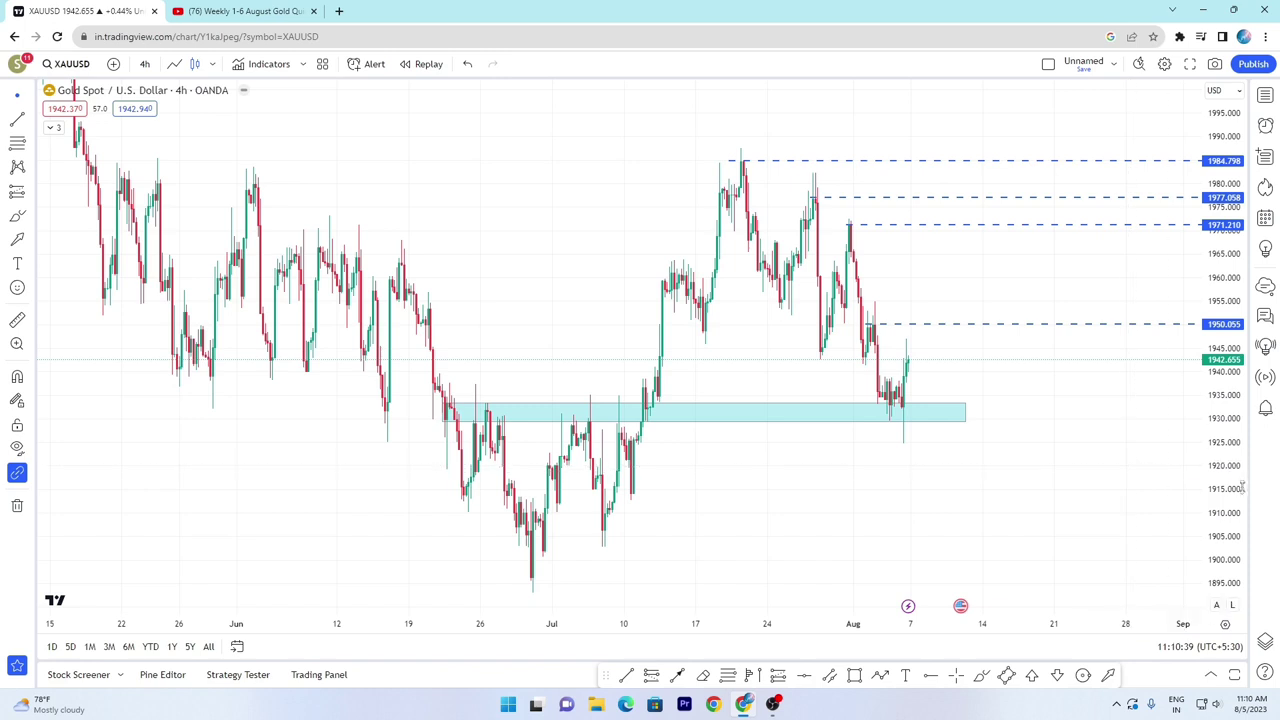
pyautogui.scroll(1, 914, 500)
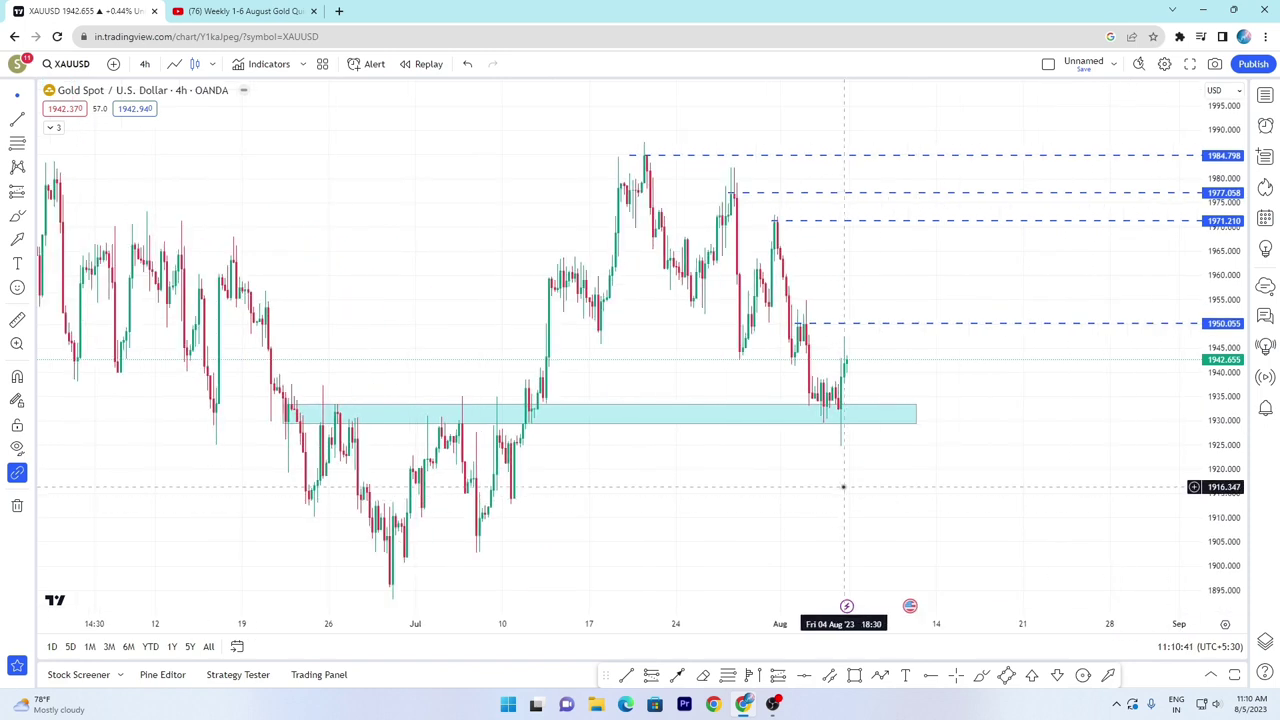
pyautogui.scroll(2, 852, 531)
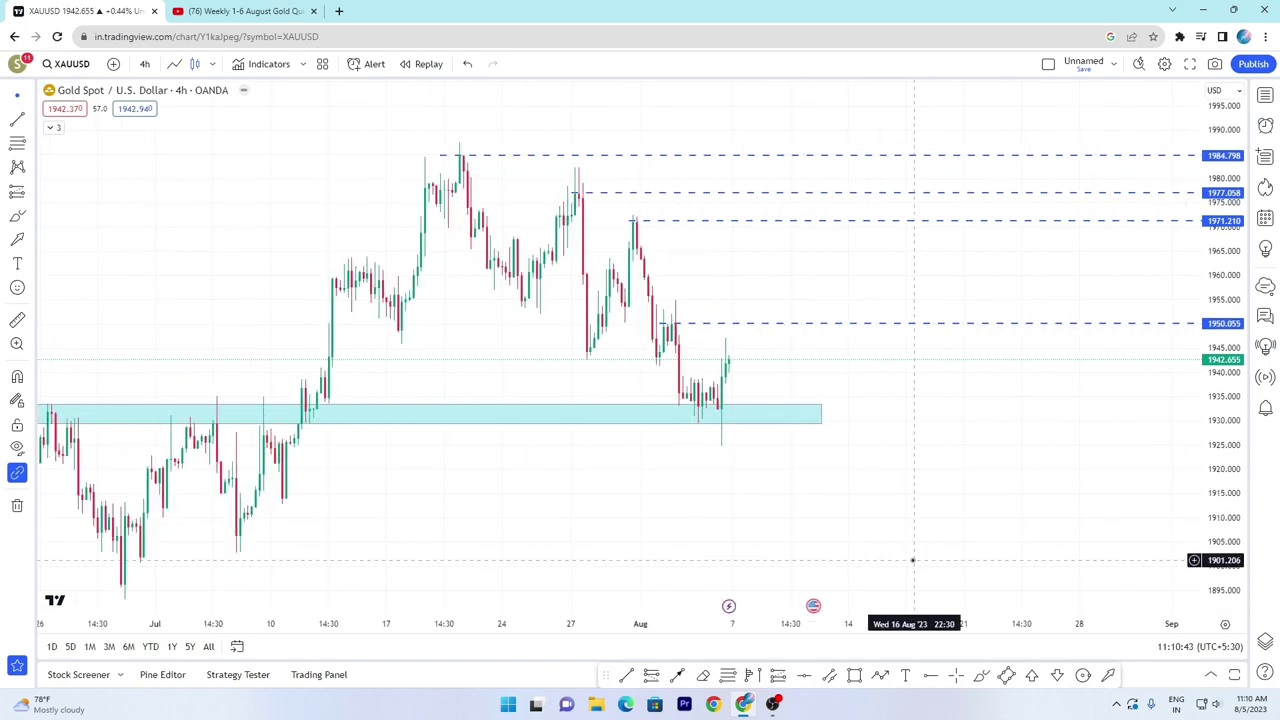
# - Change the chart interval to 1h and frame the recent candles around the demand zone
pyautogui.write('1')
pyautogui.press('Return')
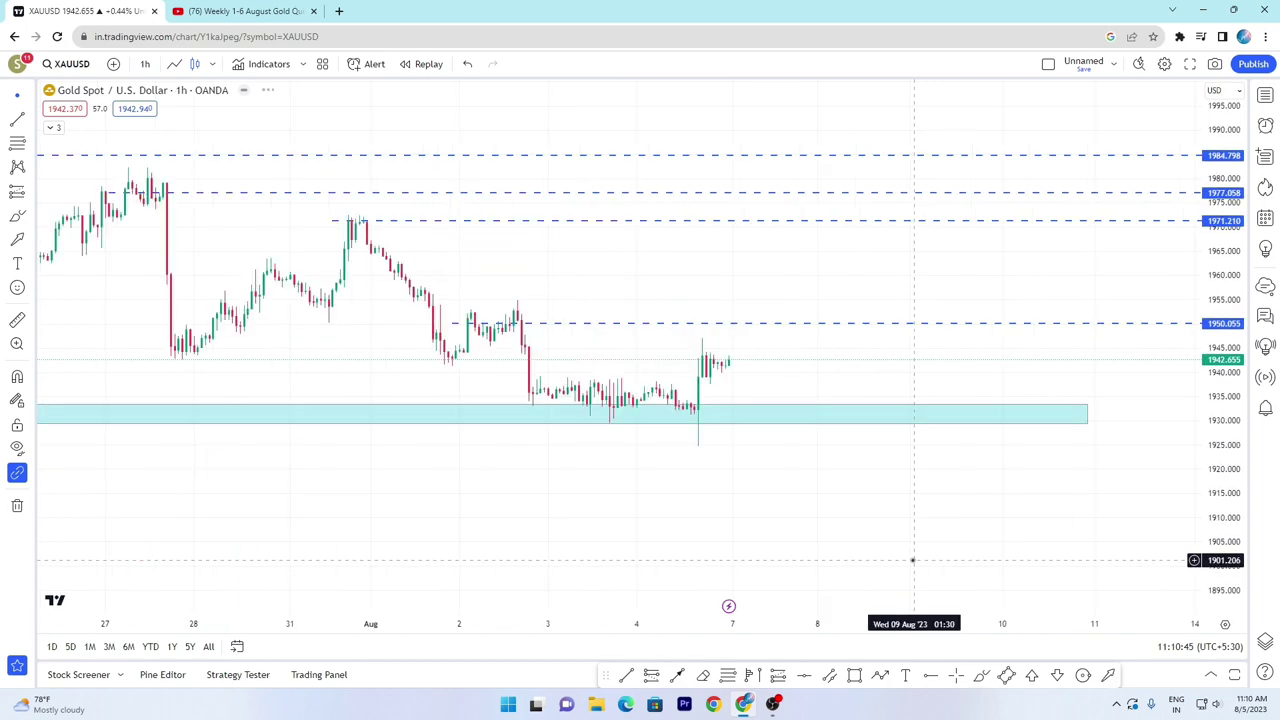
pyautogui.scroll(-2, 1178, 457)
pyautogui.moveTo(1214, 445); pyautogui.dragTo(1214, 342)
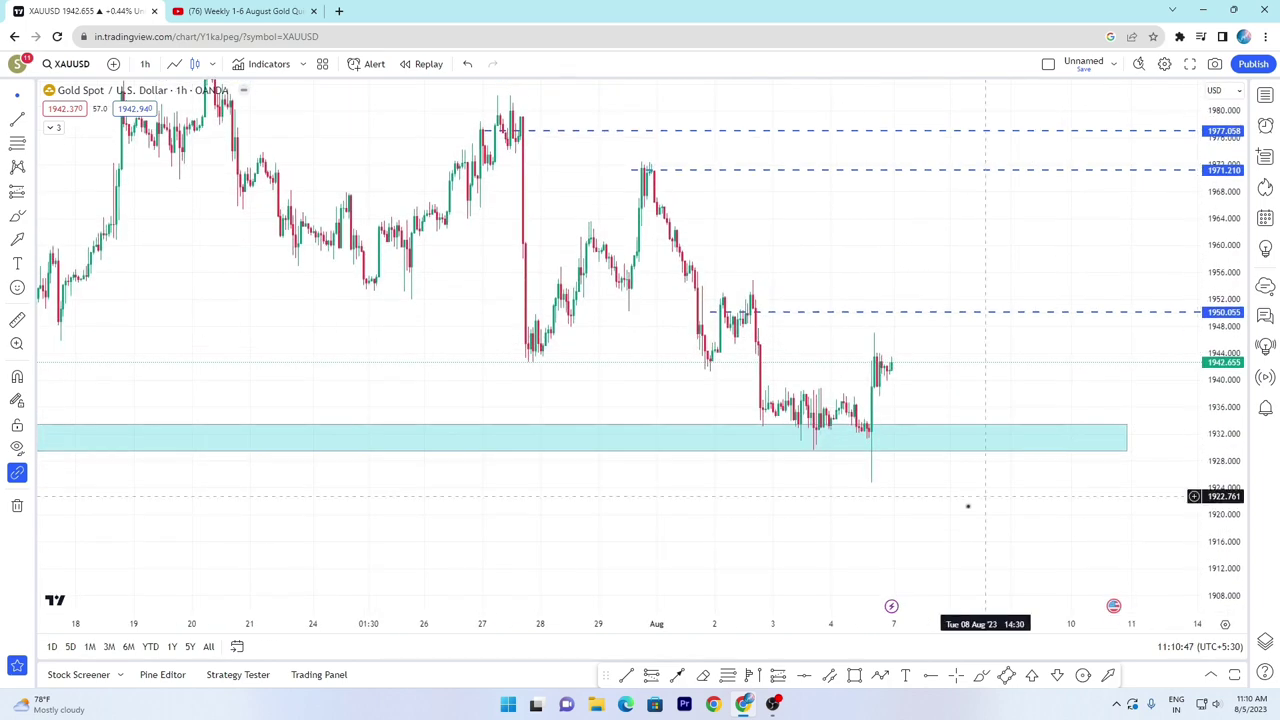
# - Circle the early-August consolidation on the demand zone with the brush and draw a short stroke along its breakout level near 1939
pyautogui.scroll(3, 966, 507)
pyautogui.click(981, 676)
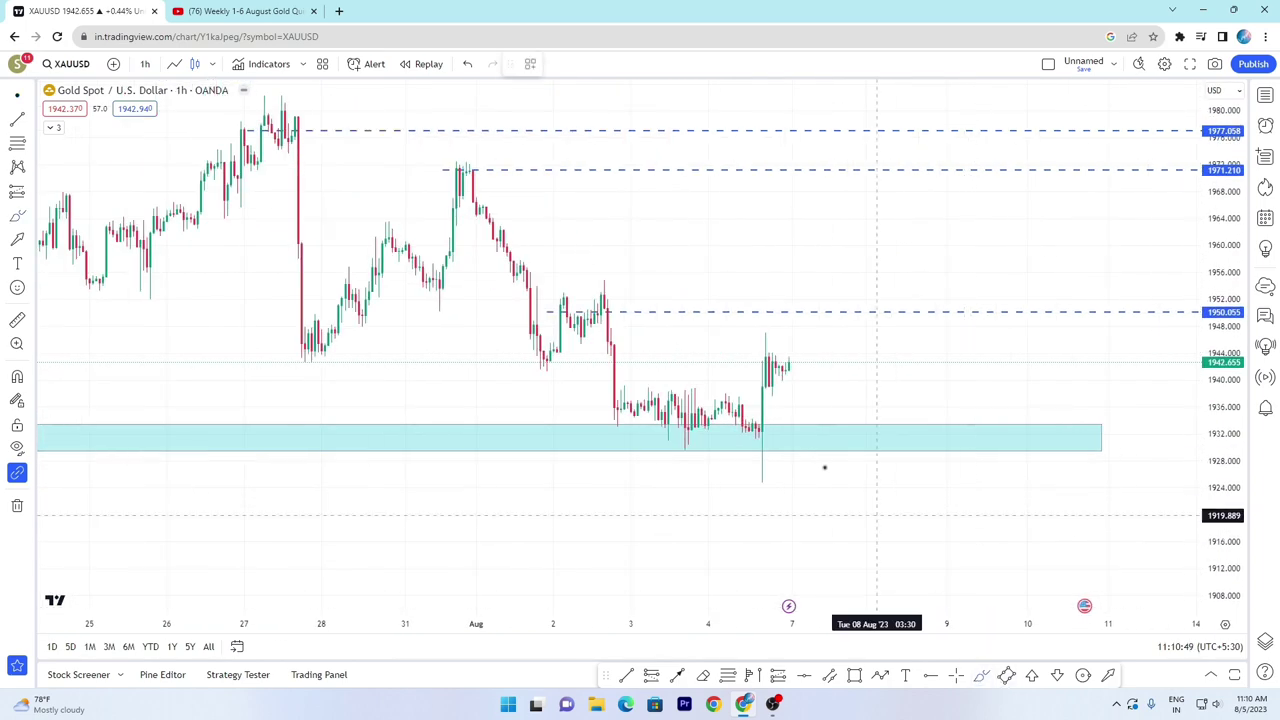
pyautogui.moveTo(608, 388)
pyautogui.mouseDown()
pyautogui.moveTo(752, 405)
pyautogui.moveTo(705, 430)
pyautogui.moveTo(628, 414)
pyautogui.mouseUp()
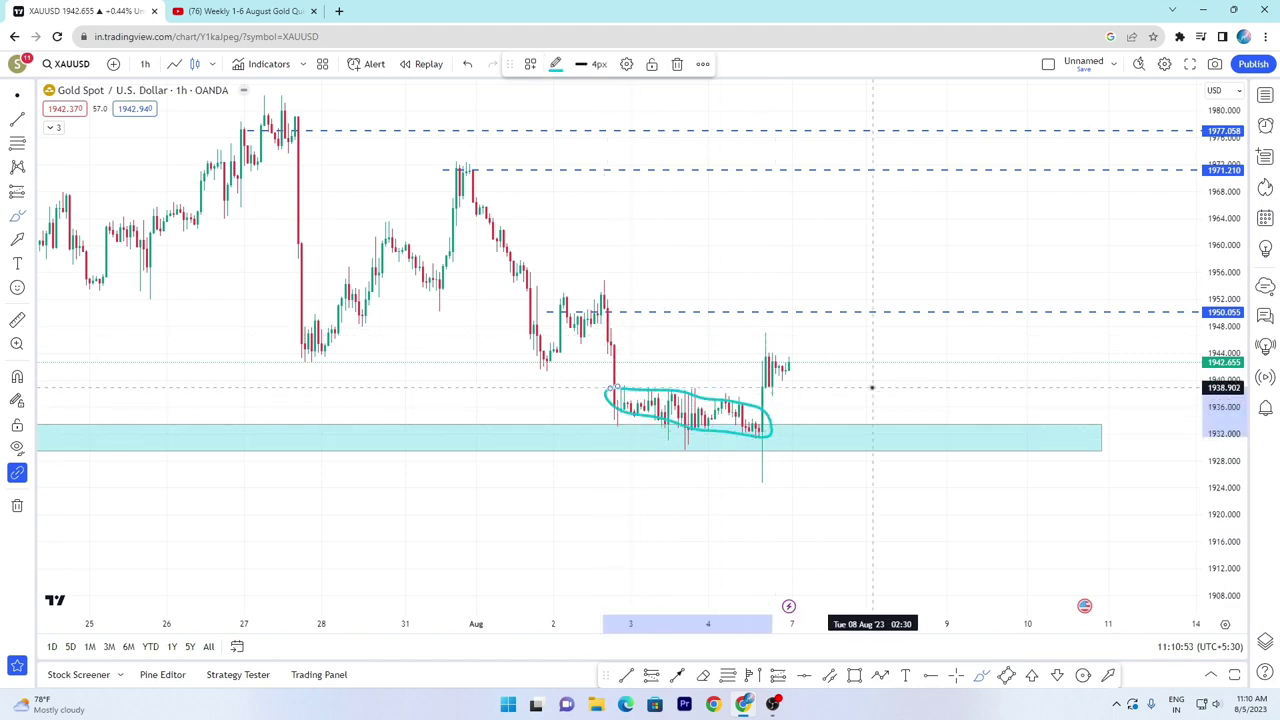
pyautogui.moveTo(745, 388); pyautogui.dragTo(836, 386)
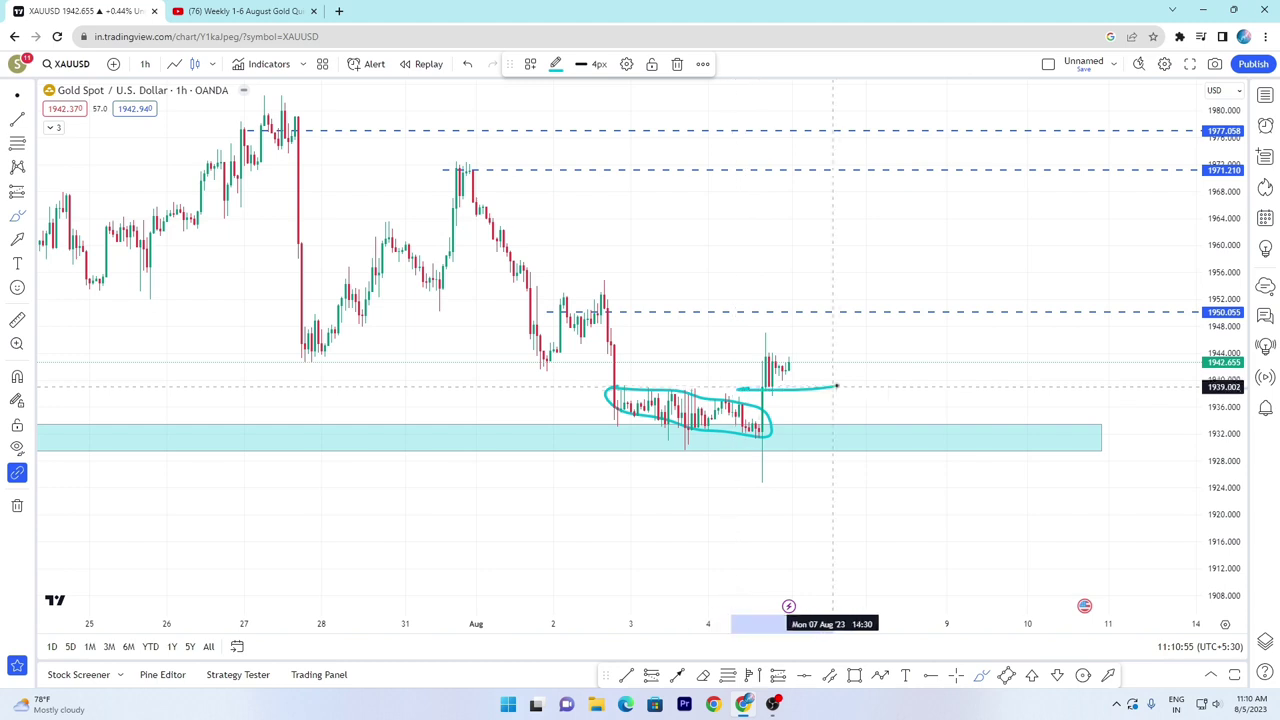
# - Change the chart interval to 15 minutes and bring the whole consolidation into view
pyautogui.write('1')
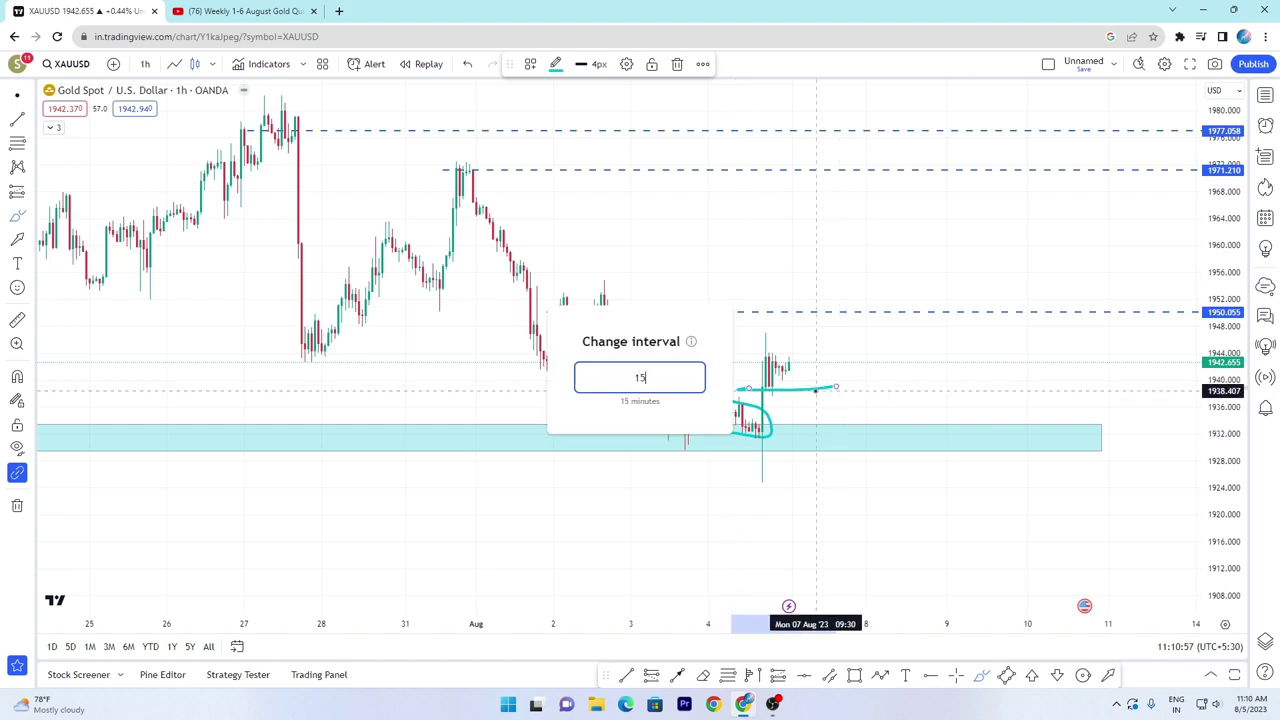
pyautogui.write('5')
pyautogui.press('Return')
pyautogui.scroll(-5, 816, 390)
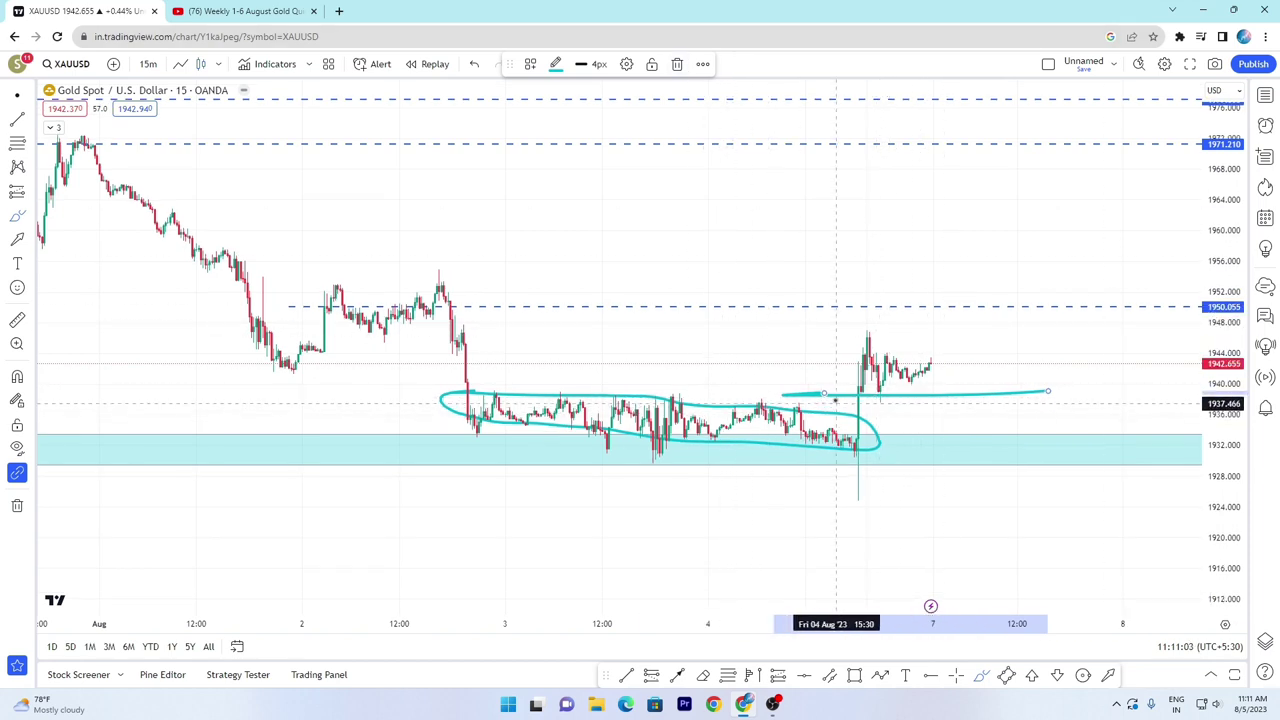
# - Delete the brush strokes and enclose the 2–4 August consolidation in a rotated rectangle
pyautogui.click(678, 66)
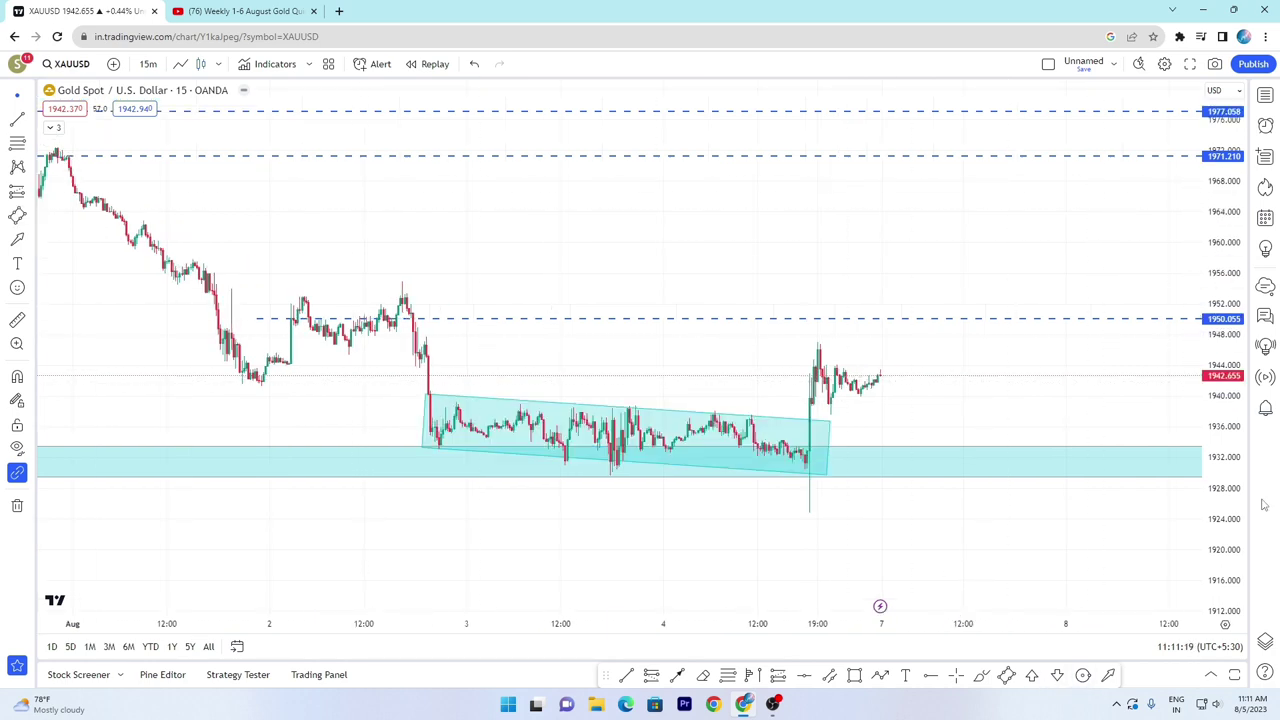
pyautogui.moveTo(1228, 485); pyautogui.dragTo(1227, 471)
pyautogui.moveTo(1041, 534); pyautogui.dragTo(1101, 485)
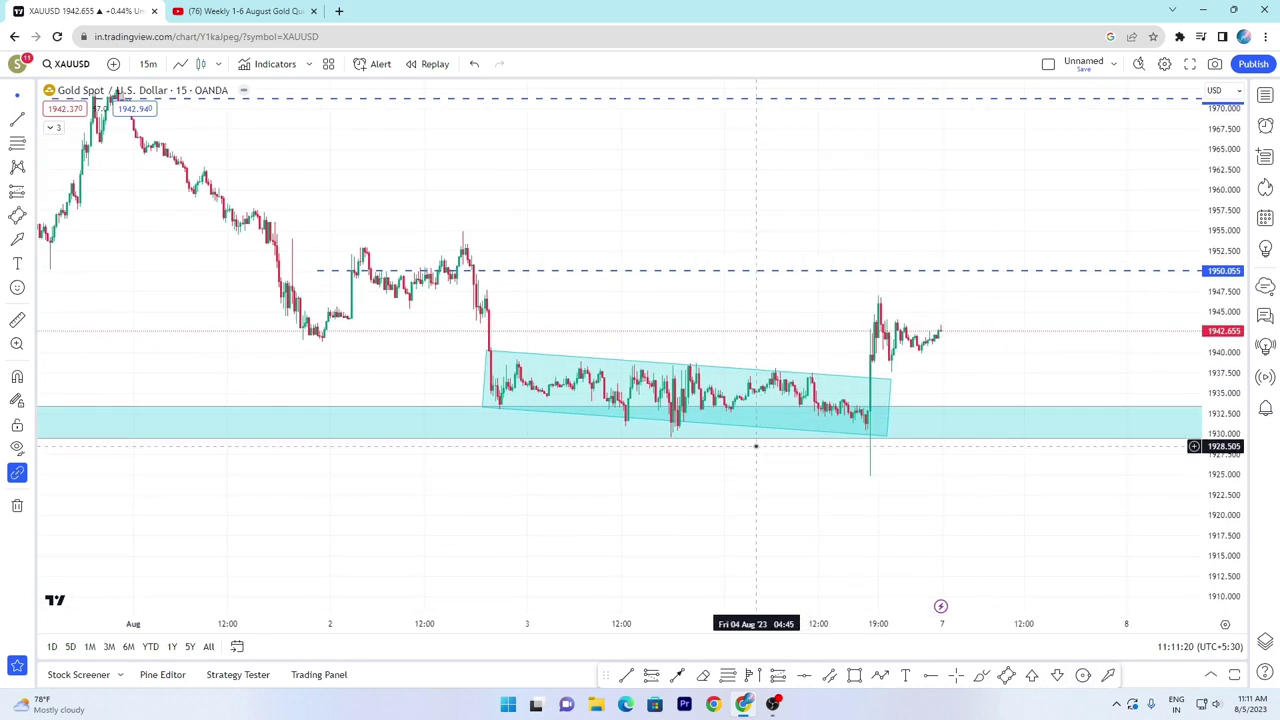
pyautogui.scroll(1, 754, 446)
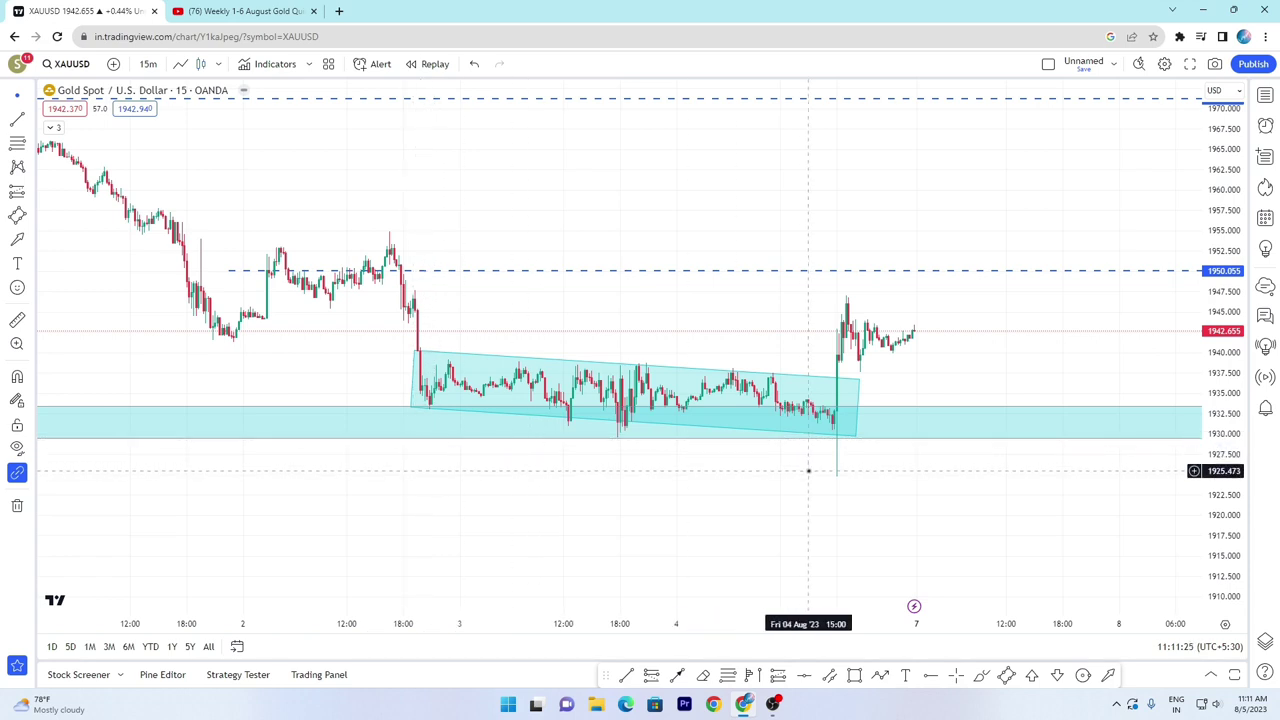
pyautogui.click(858, 410)
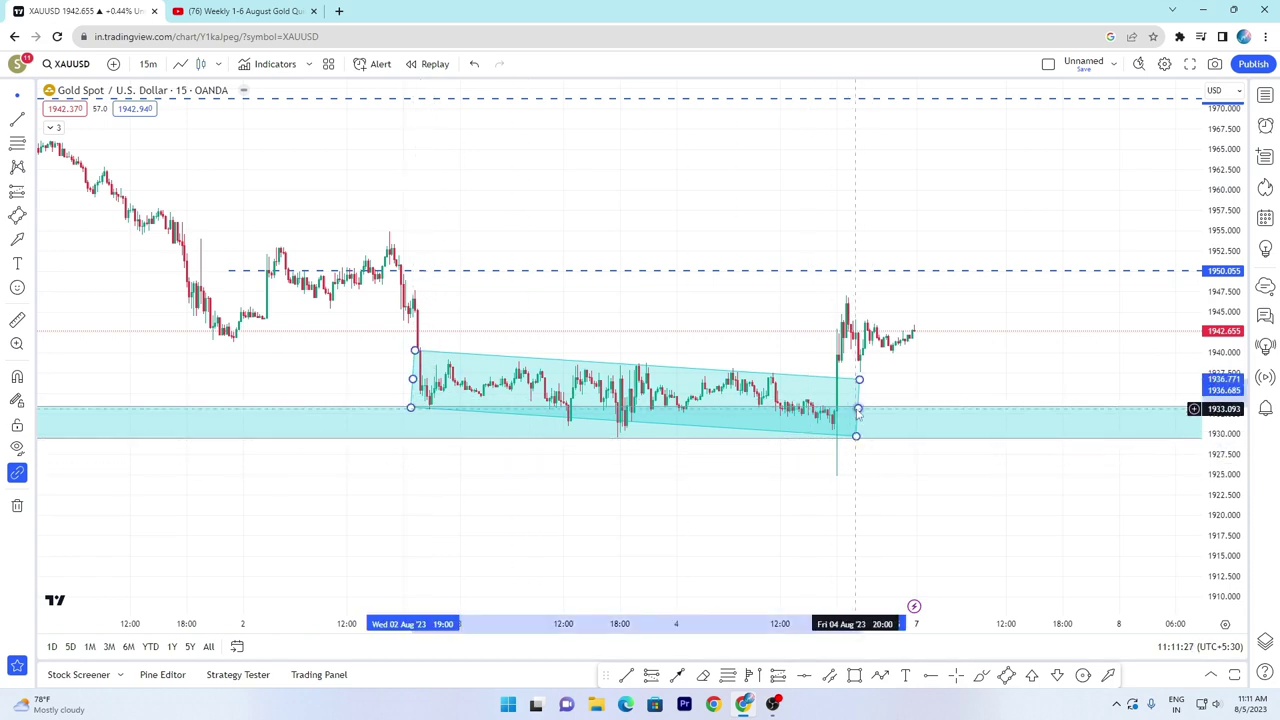
pyautogui.click(894, 537)
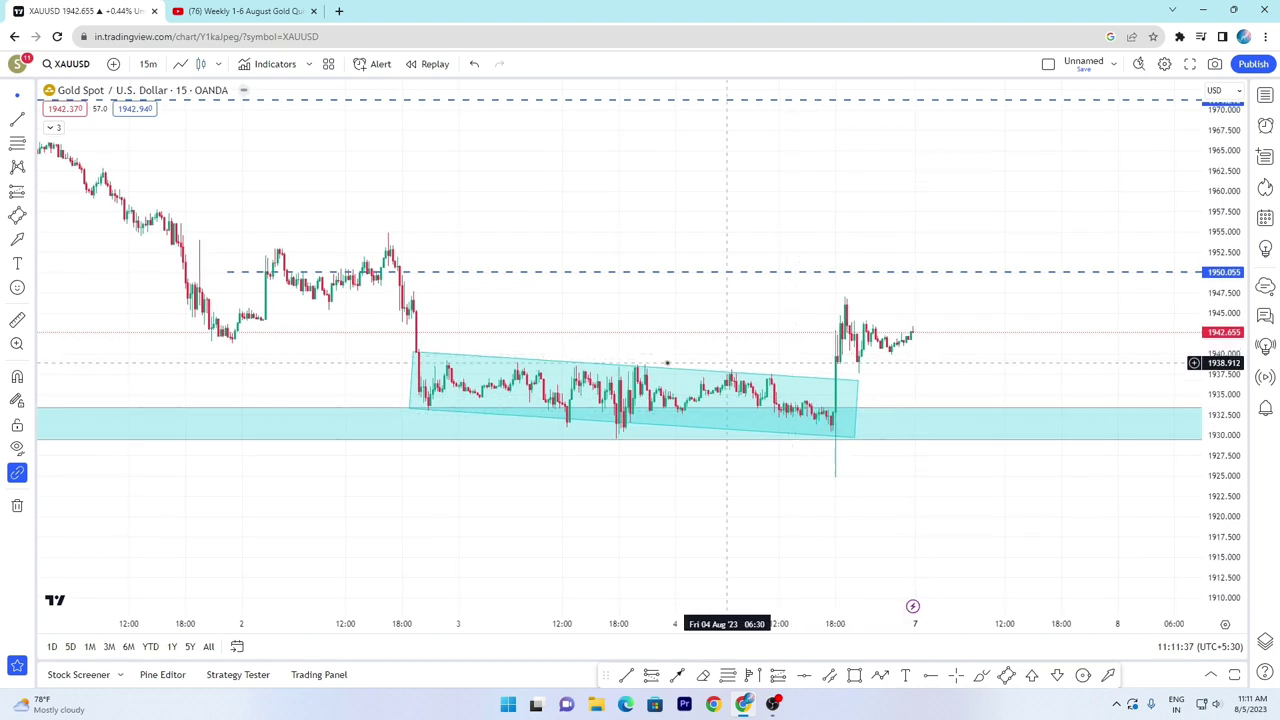
# - Place a dashed horizontal ray along the top of the consolidation at about 1939.076, starting on 2 August
pyautogui.scroll(1, 663, 410)
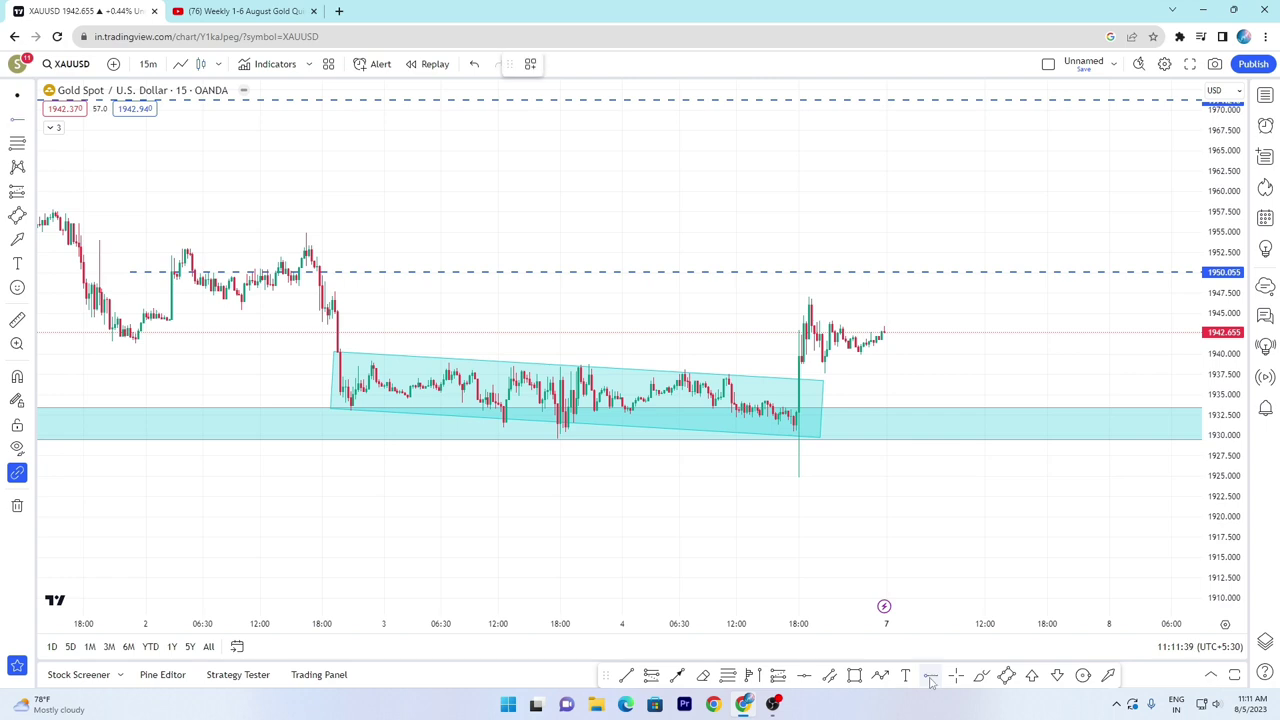
pyautogui.click(342, 359)
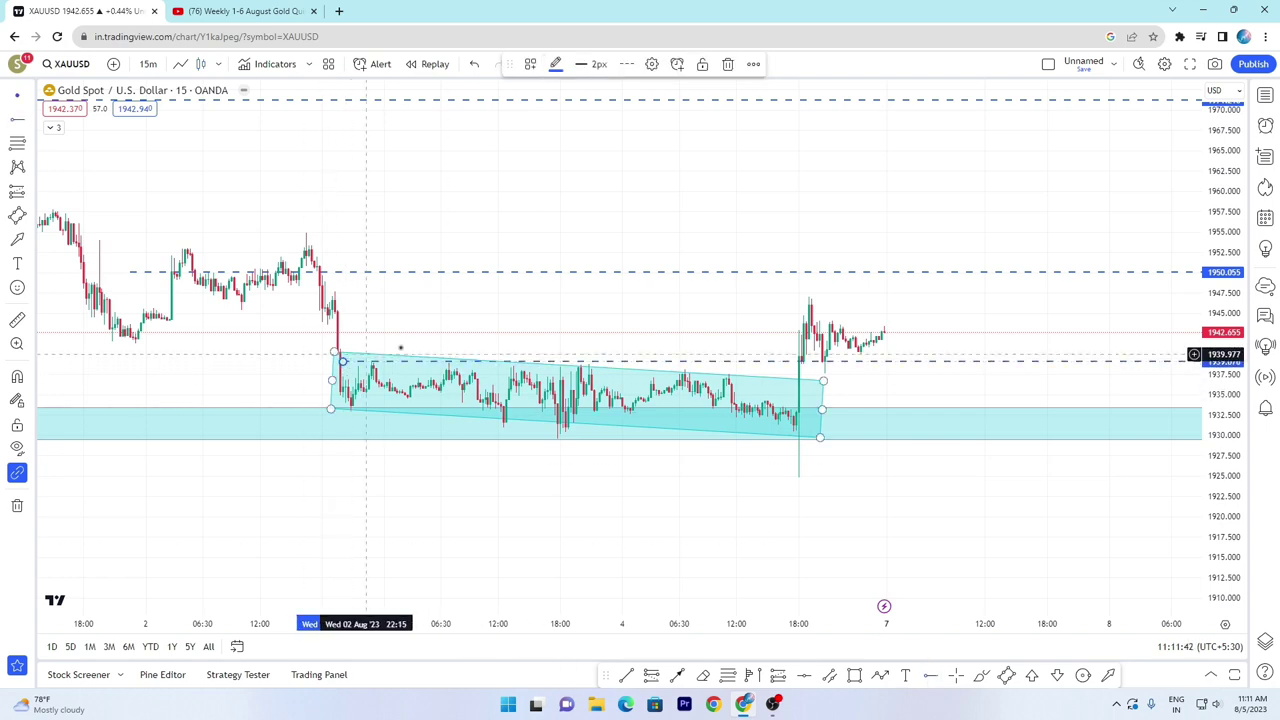
pyautogui.scroll(1, 815, 350)
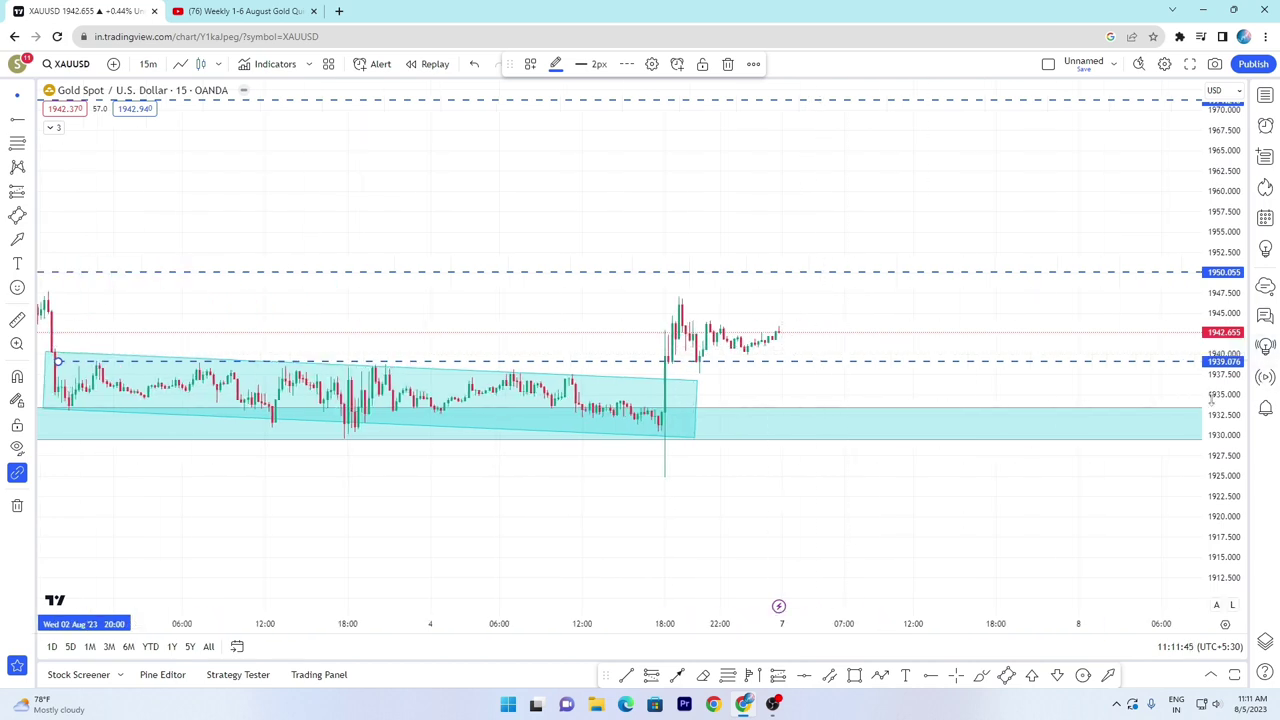
pyautogui.scroll(-1, 784, 345)
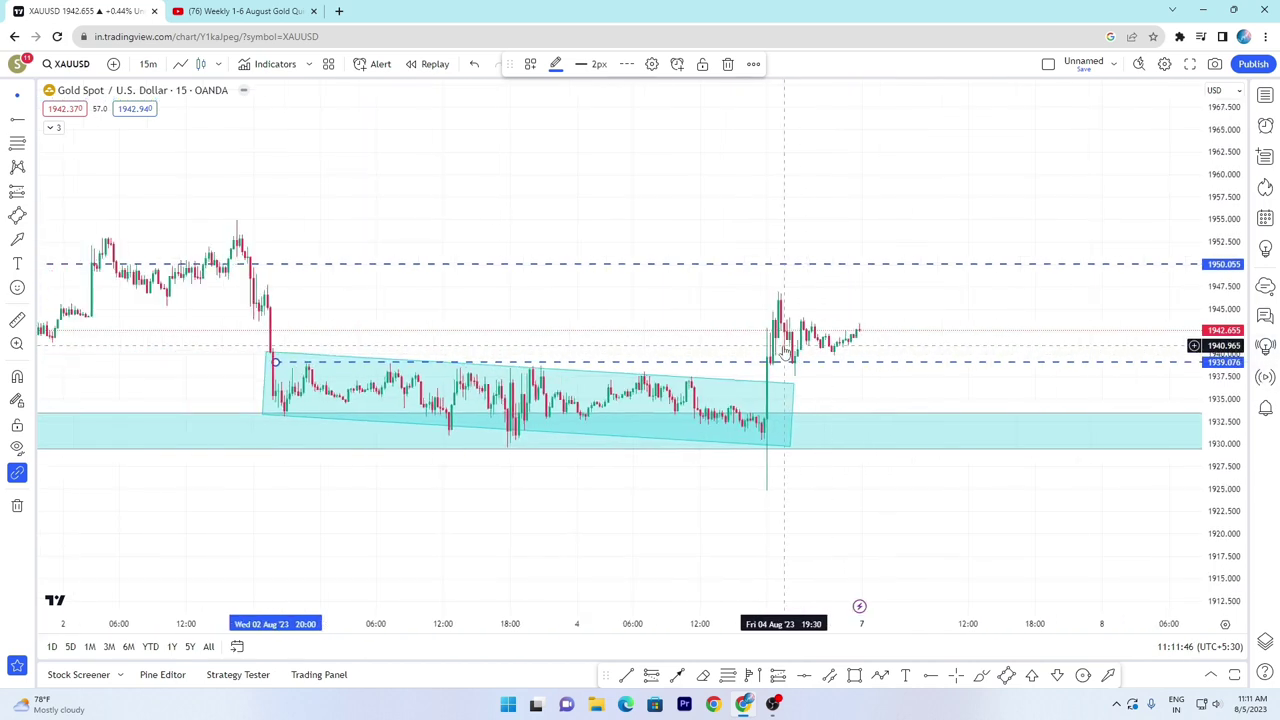
# - Draw three brush strokes: across the long lower wick of 4 August, over the 1939.076 level and along the 4 August high
pyautogui.click(863, 331)
pyautogui.moveTo(863, 331); pyautogui.dragTo(943, 340)
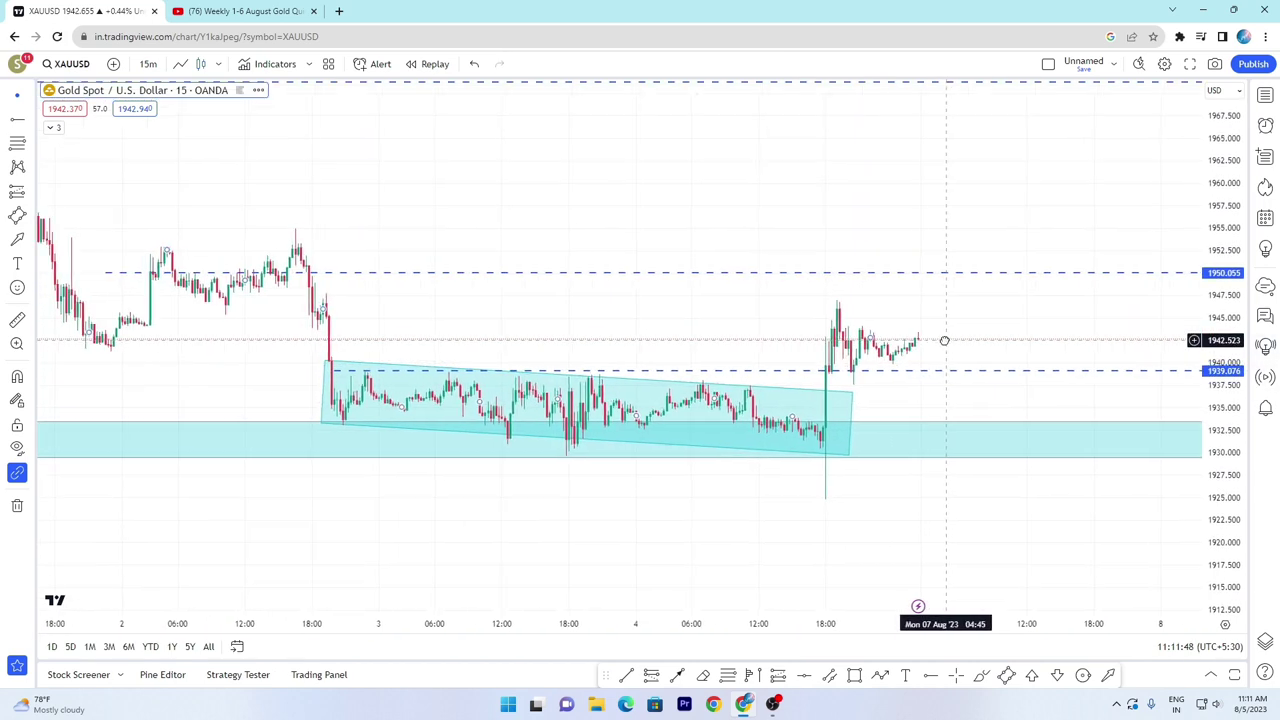
pyautogui.scroll(1, 946, 346)
pyautogui.scroll(-1, 989, 383)
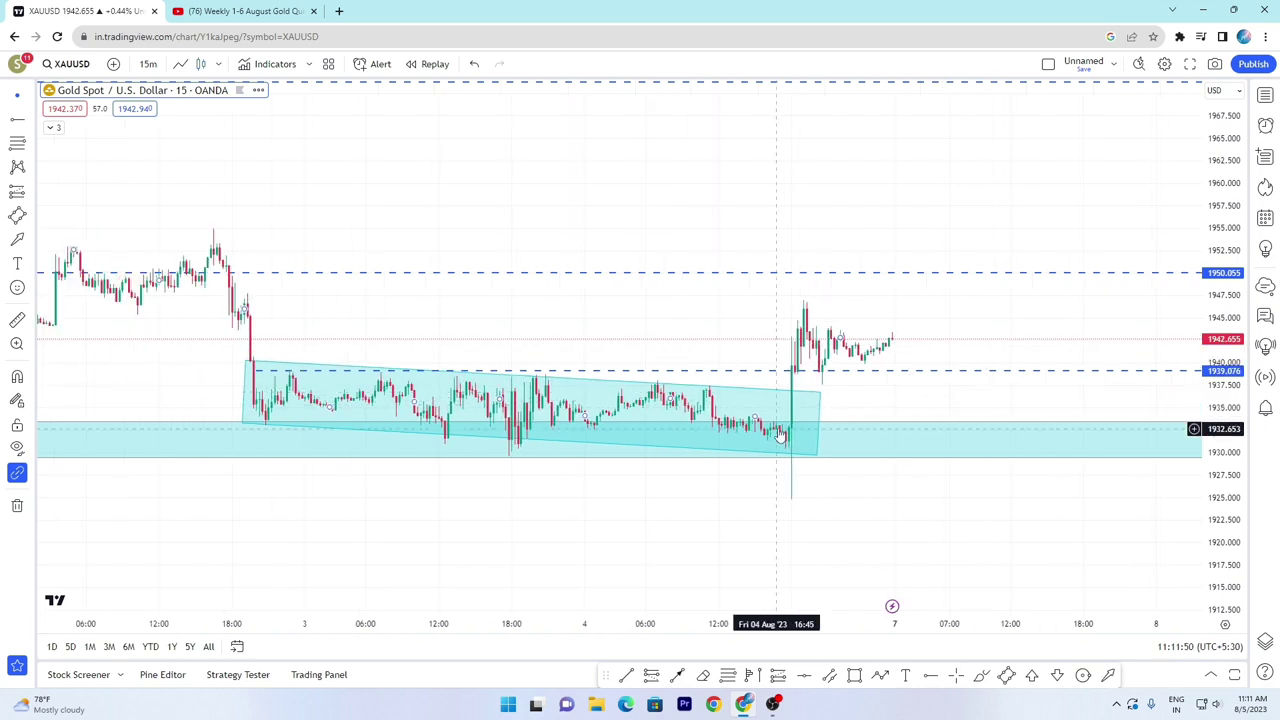
pyautogui.click(981, 678)
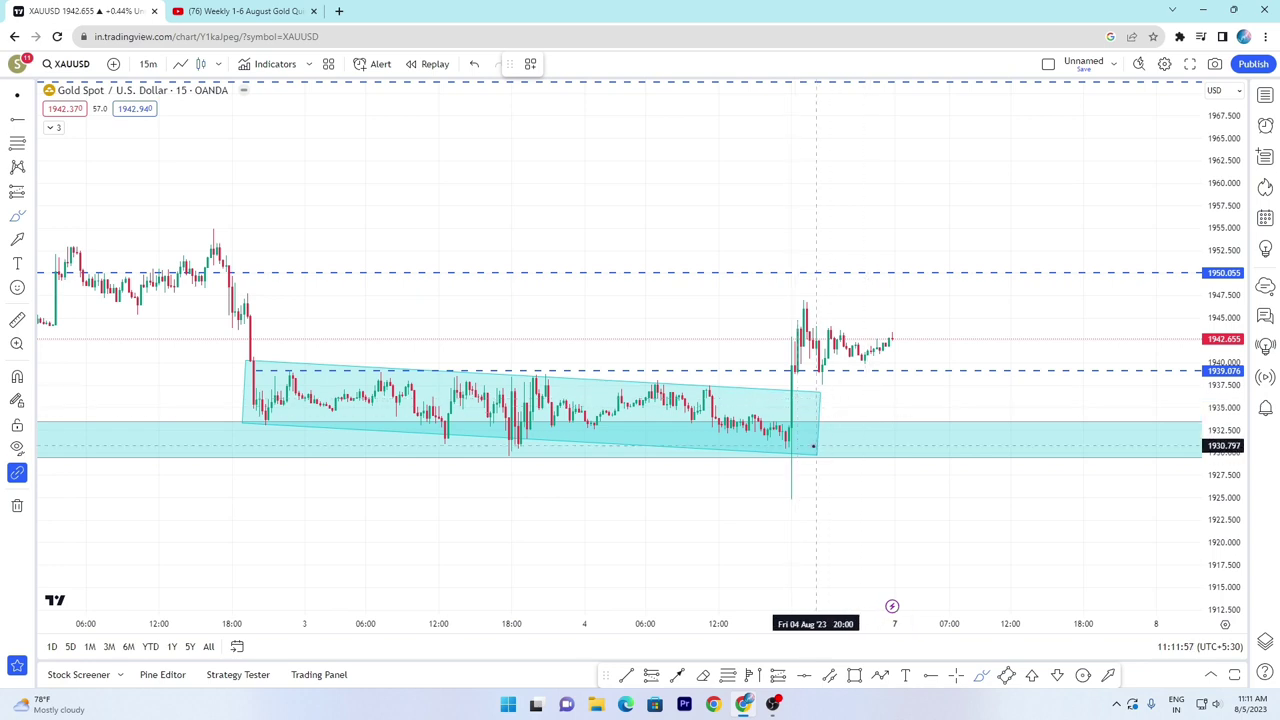
pyautogui.click(770, 467)
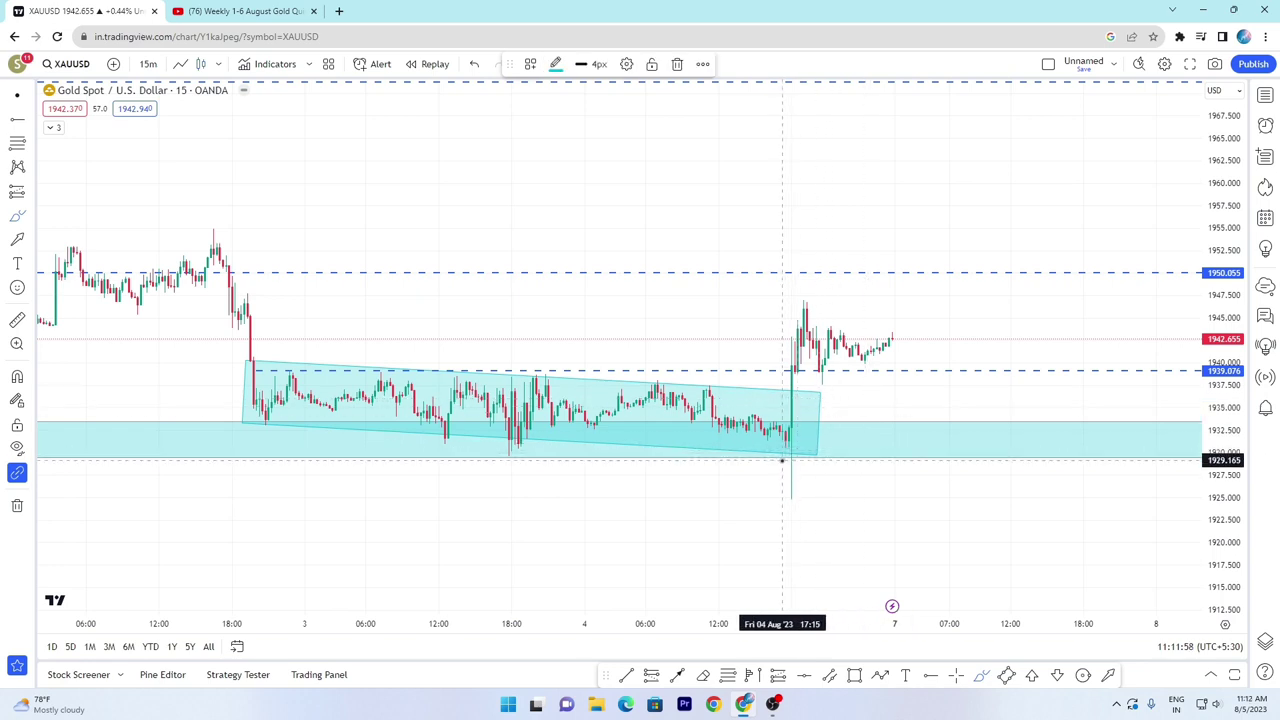
pyautogui.click(962, 497)
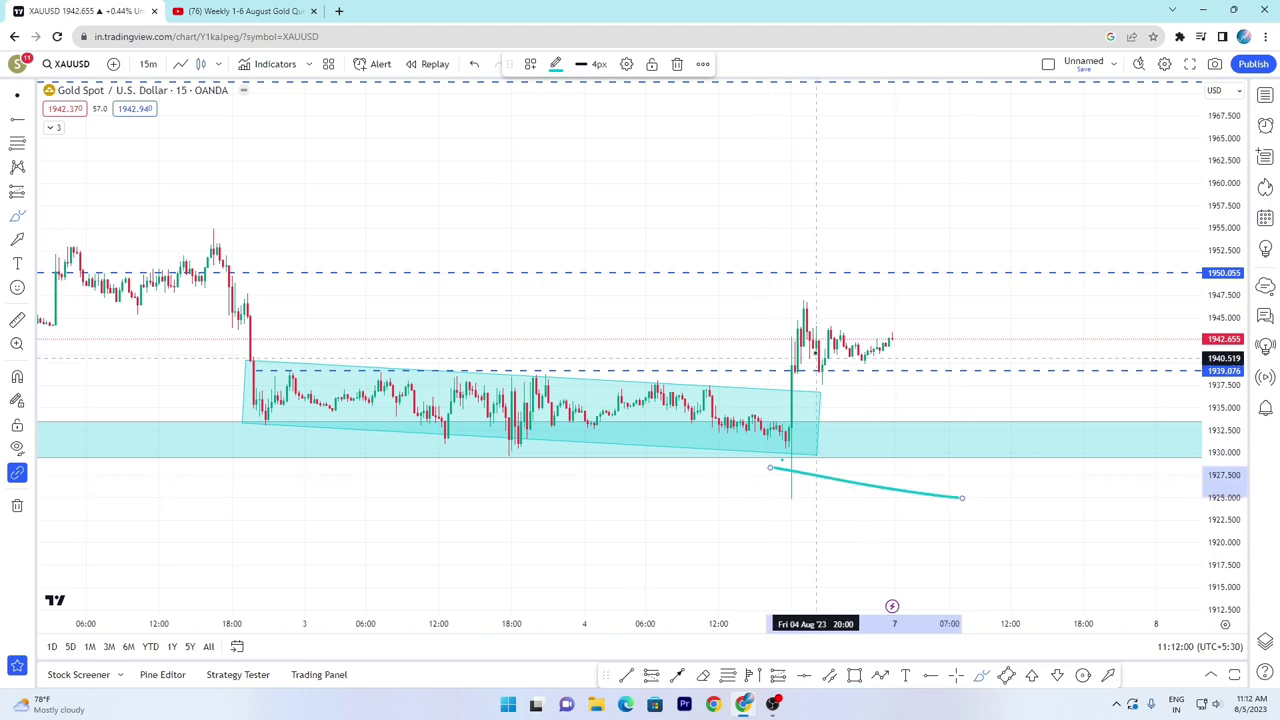
pyautogui.scroll(-2, 812, 313)
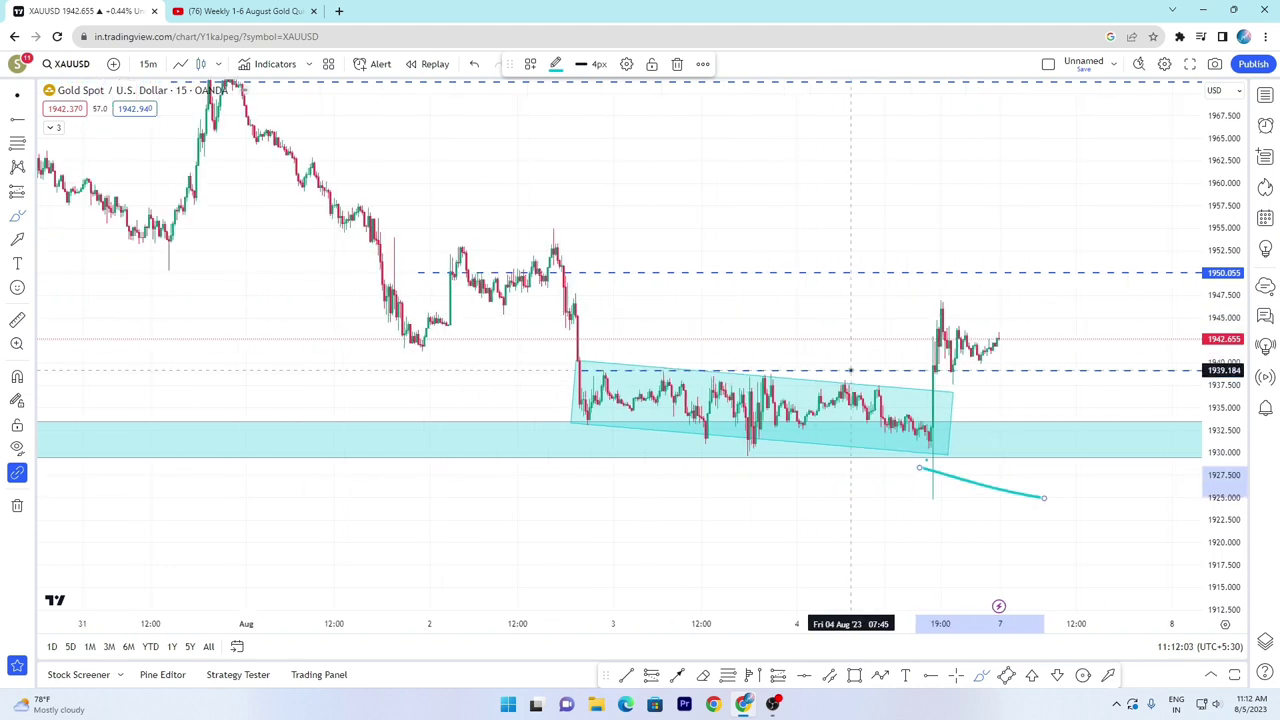
pyautogui.moveTo(858, 377); pyautogui.dragTo(878, 358)
pyautogui.moveTo(928, 306); pyautogui.dragTo(956, 300)
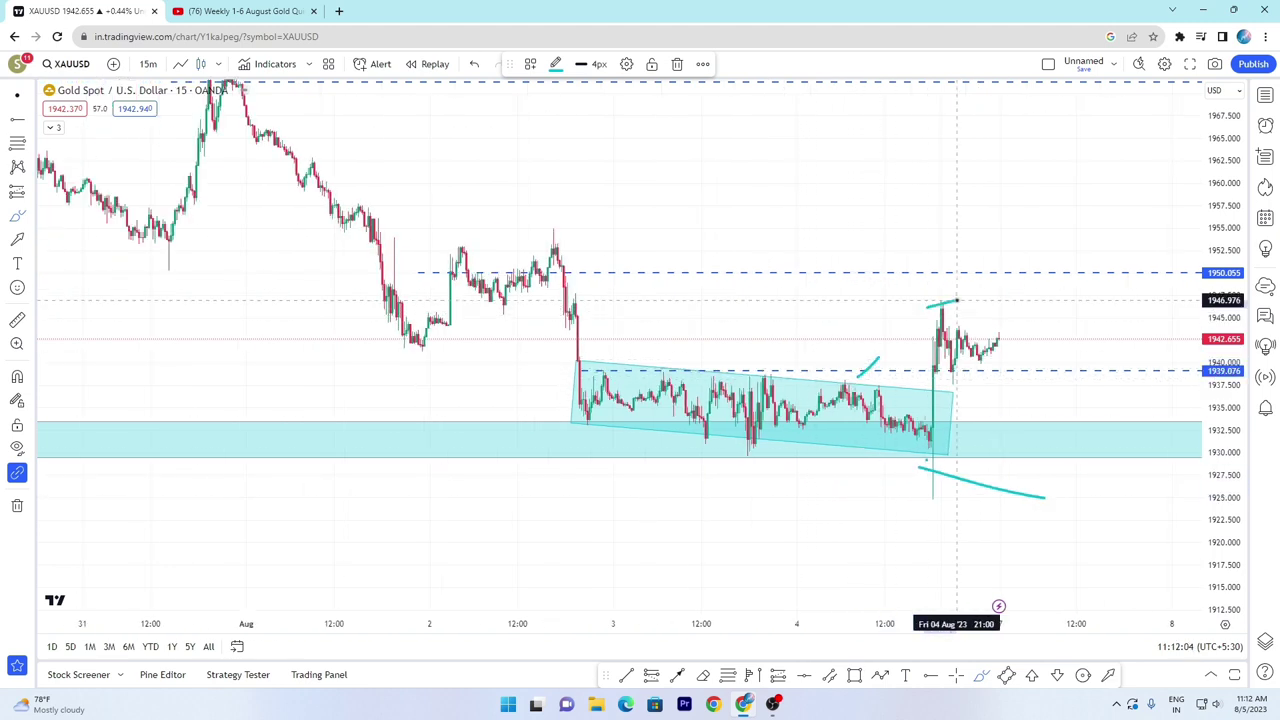
# - Delete the brush strokes at the 4 August high, the 1939.076 level and the lower wick
pyautogui.press('Delete')
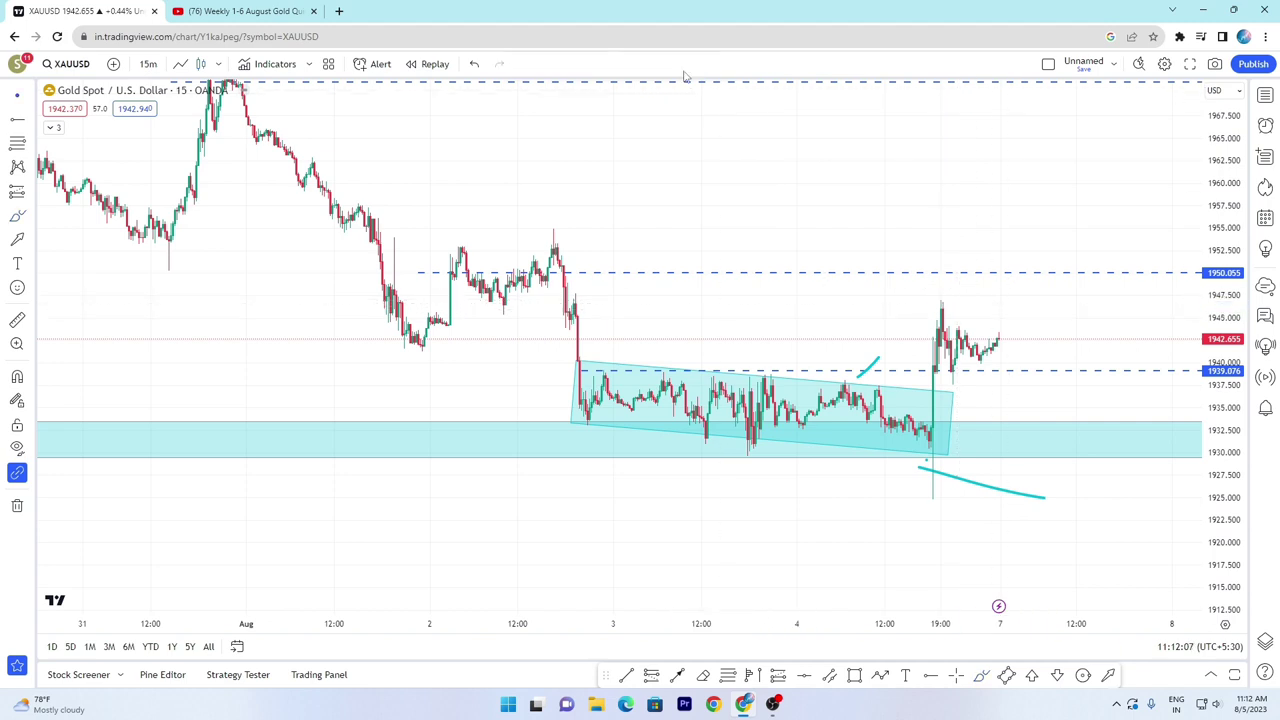
pyautogui.click(878, 362)
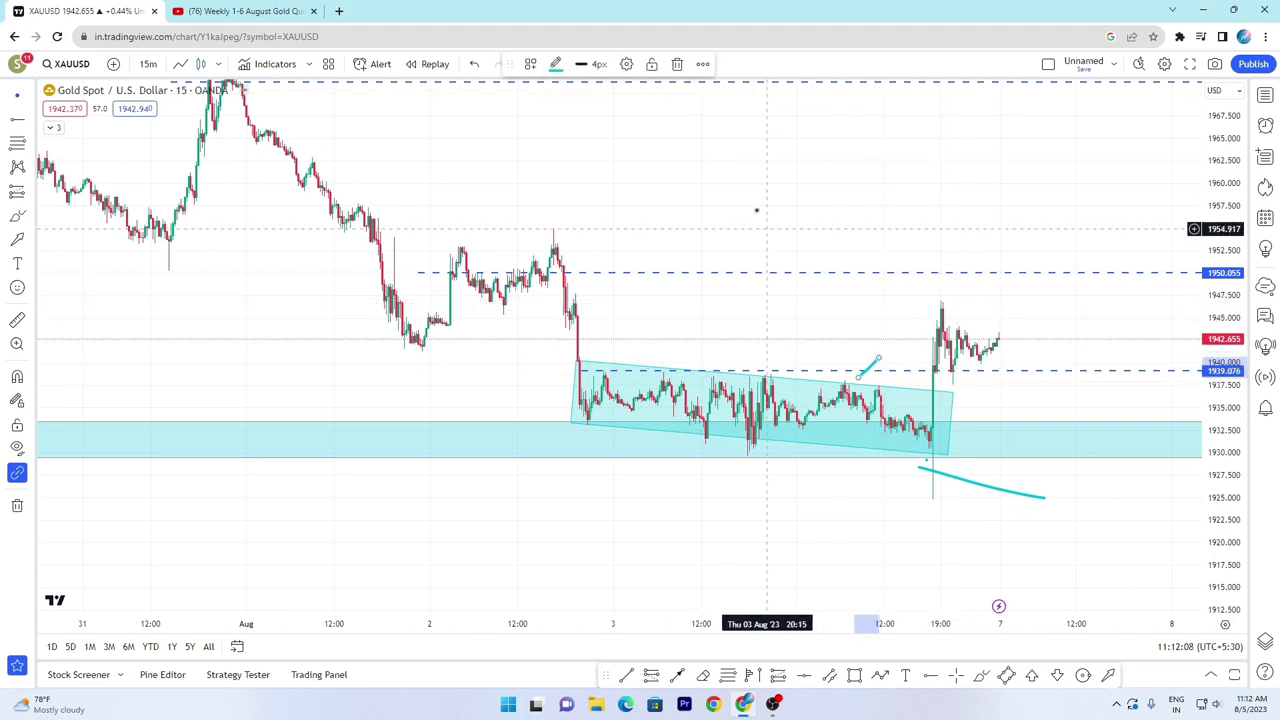
pyautogui.press('Delete')
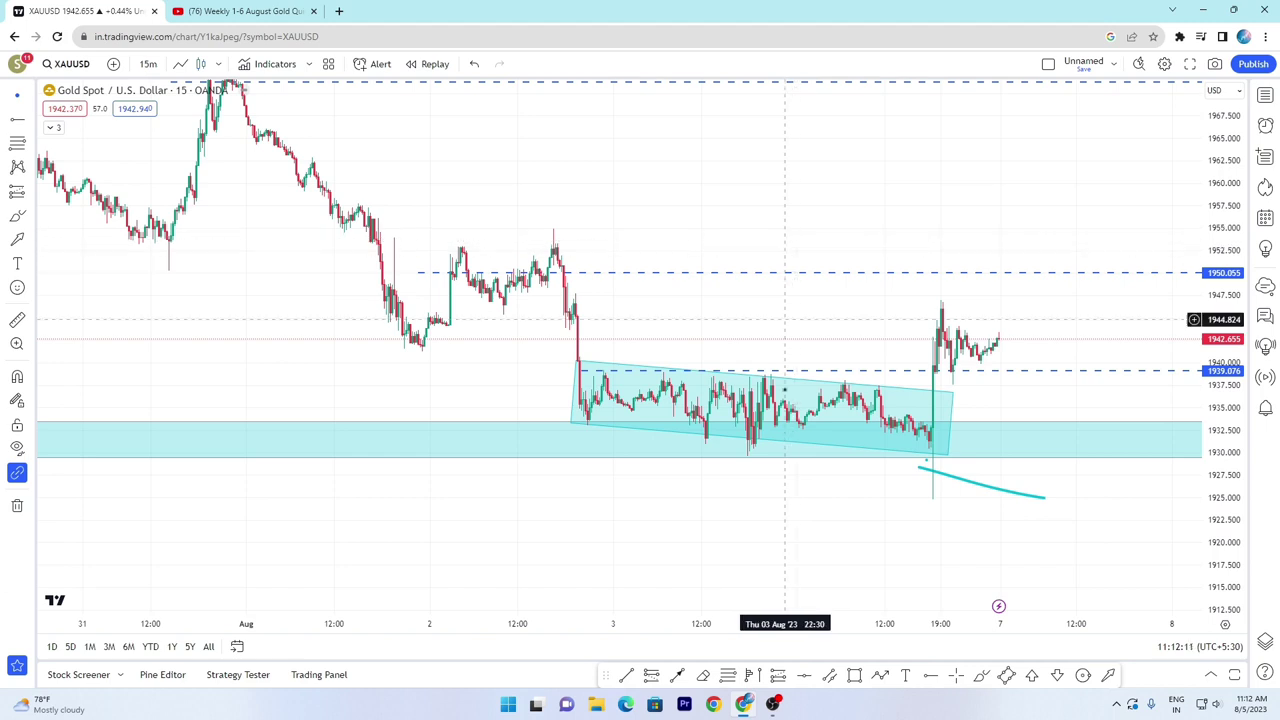
pyautogui.click(981, 490)
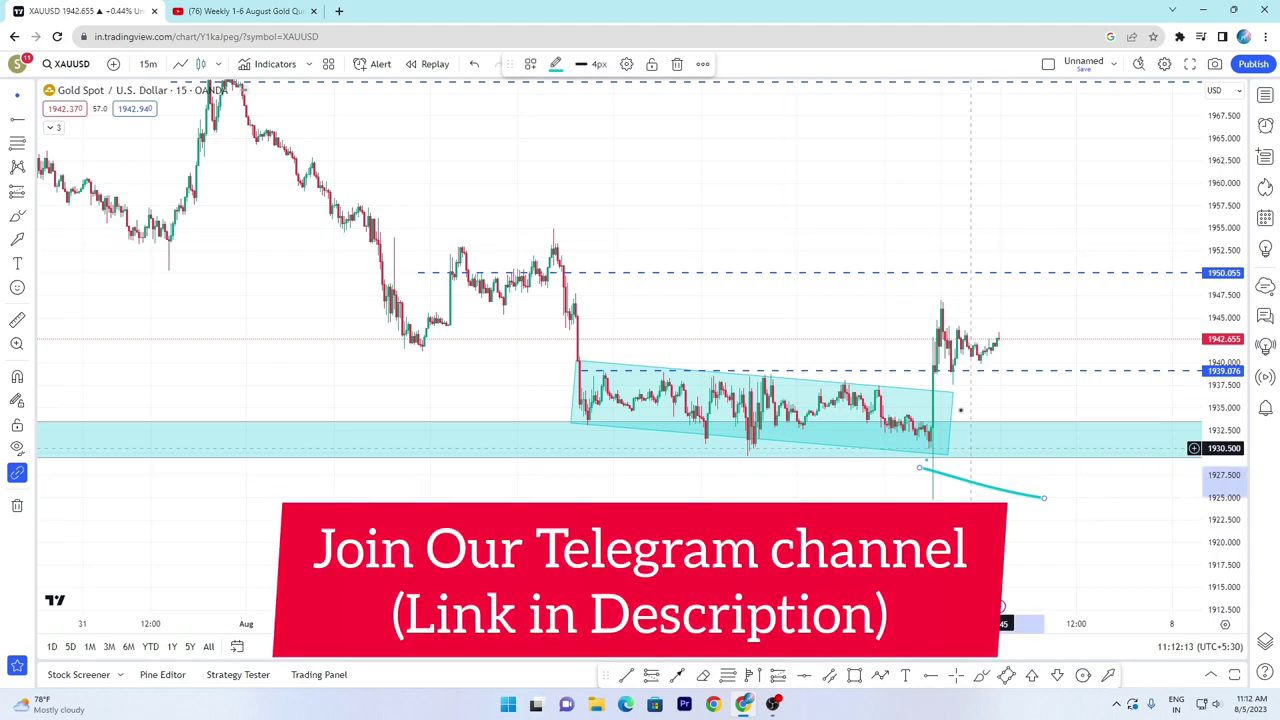
pyautogui.click(677, 70)
# - Draw a rectangle zone along the consolidation's top from 2 August to 8 August, between about 1940.097 and 1938.965
pyautogui.moveTo(806, 188); pyautogui.dragTo(692, 187)
pyautogui.scroll(-3, 692, 187)
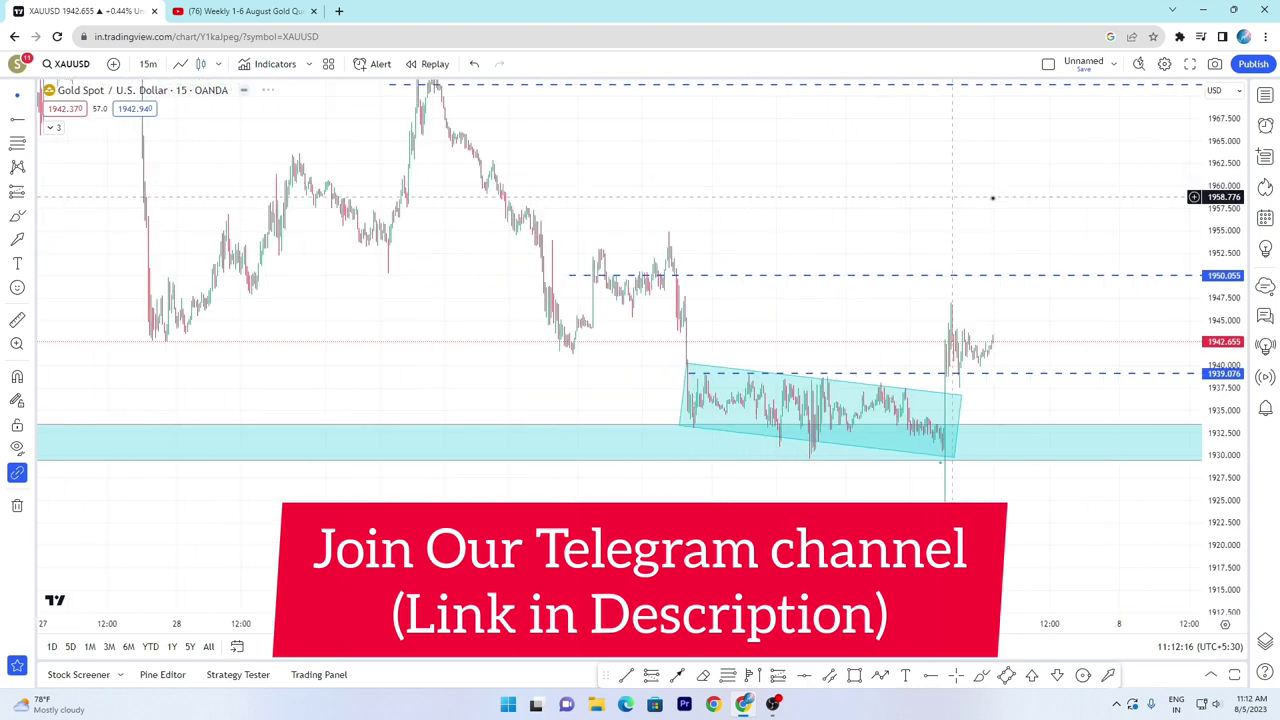
pyautogui.scroll(2, 993, 197)
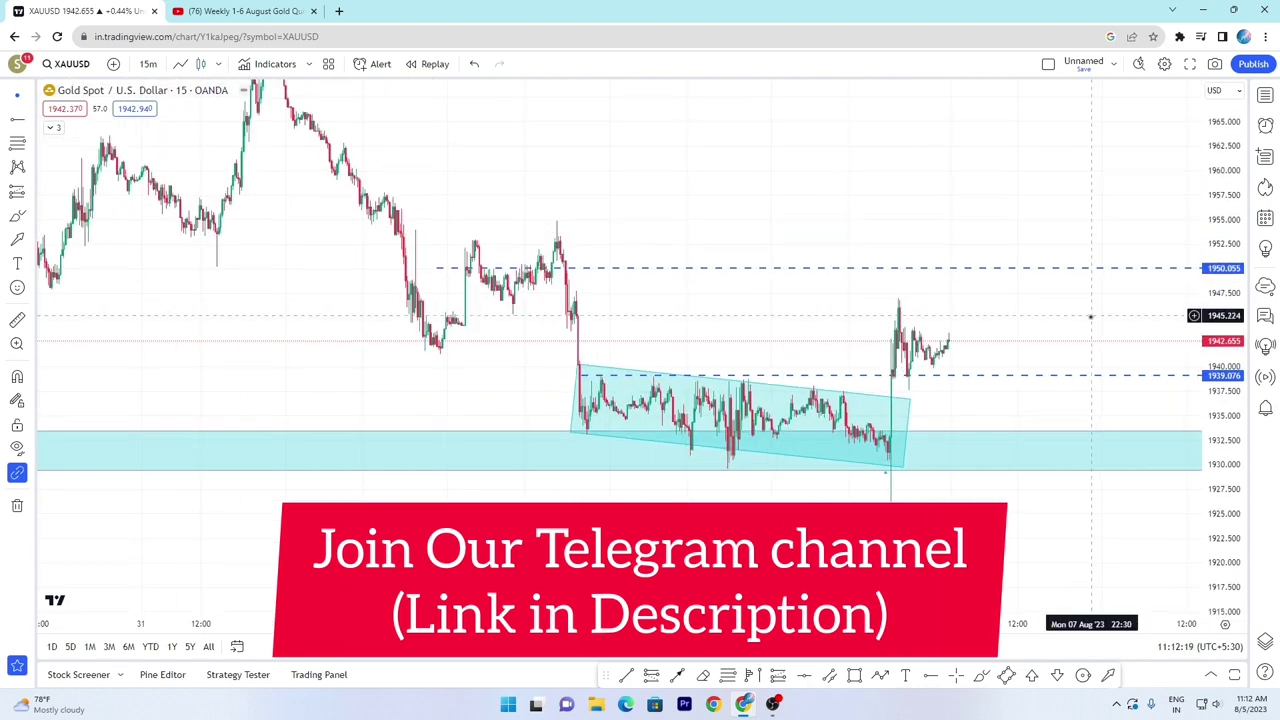
pyautogui.scroll(3, 1080, 317)
pyautogui.moveTo(951, 338); pyautogui.dragTo(1069, 320)
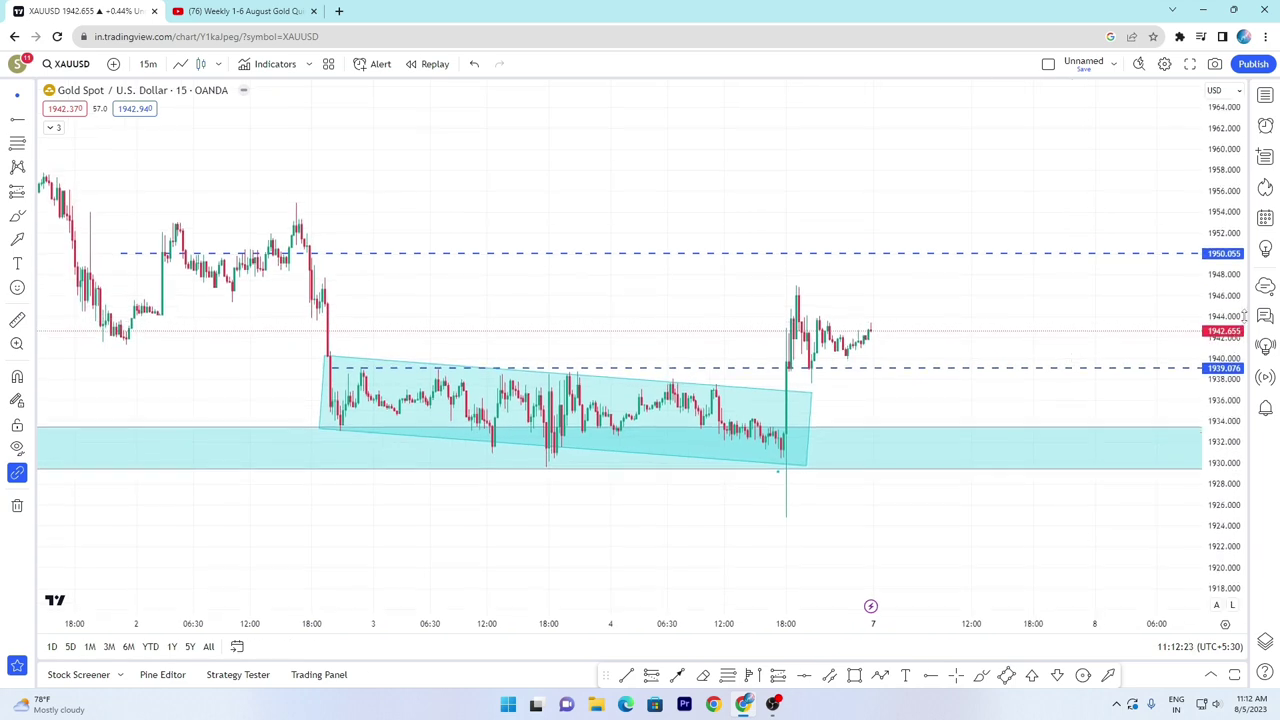
pyautogui.moveTo(1244, 317); pyautogui.dragTo(1243, 311)
pyautogui.moveTo(973, 321); pyautogui.dragTo(955, 326)
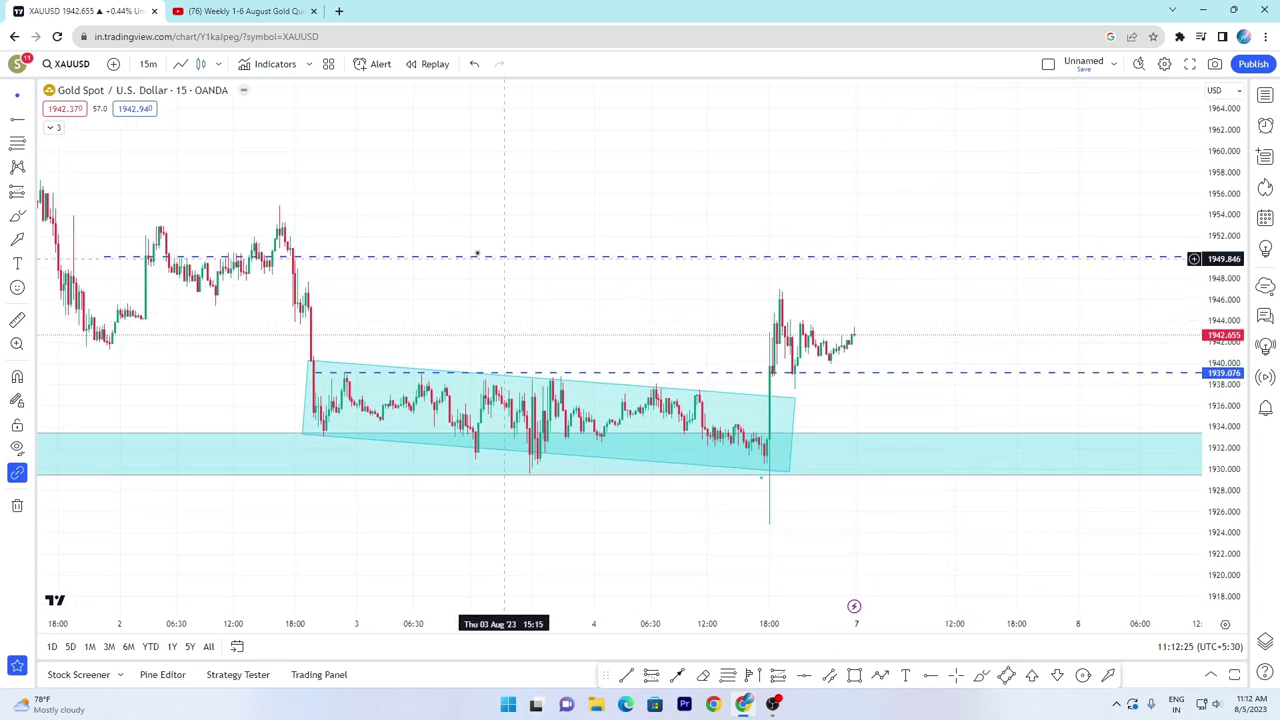
pyautogui.scroll(-1, 757, 339)
pyautogui.scroll(1, 759, 334)
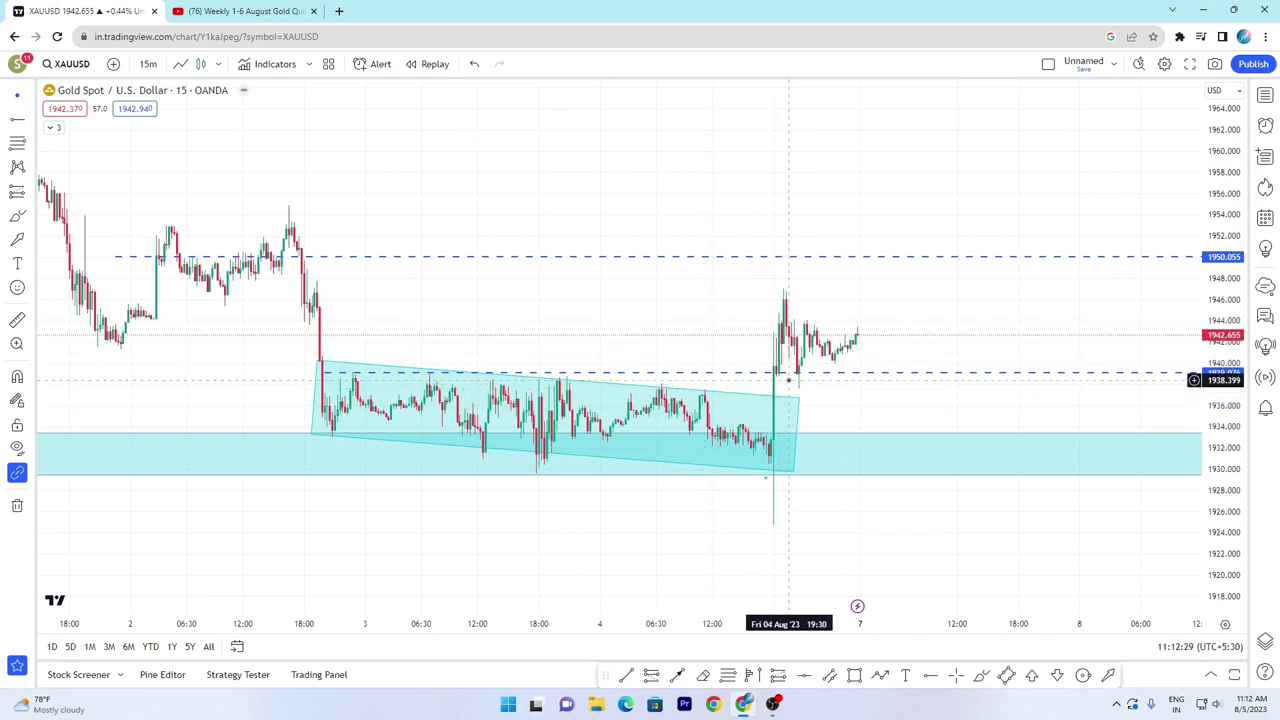
pyautogui.click(854, 674)
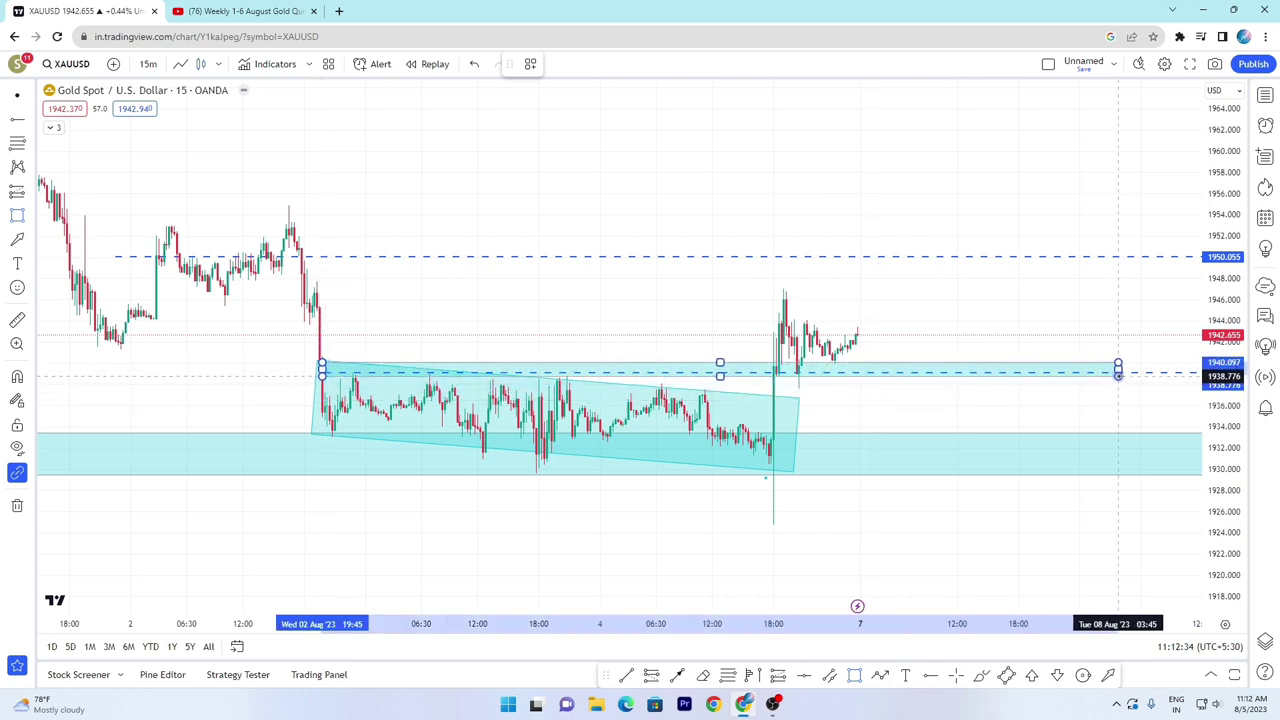
pyautogui.click(1144, 374)
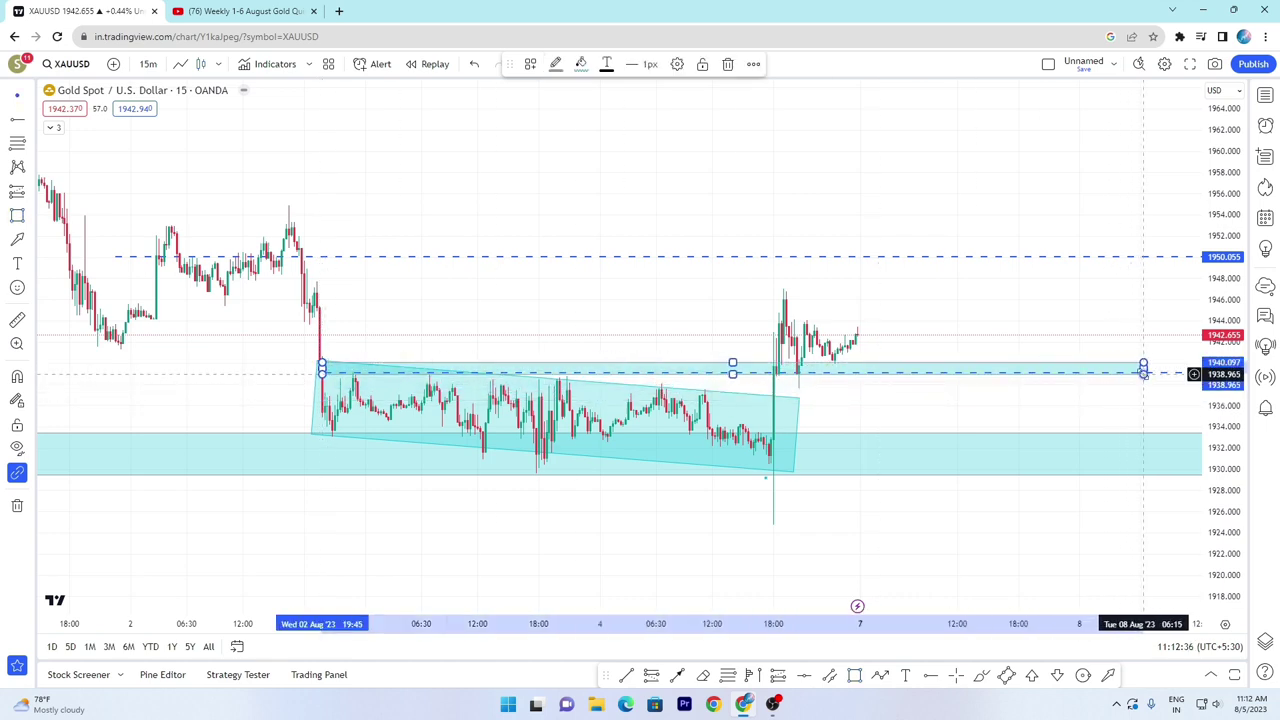
pyautogui.click(1127, 396)
pyautogui.scroll(-1, 1006, 426)
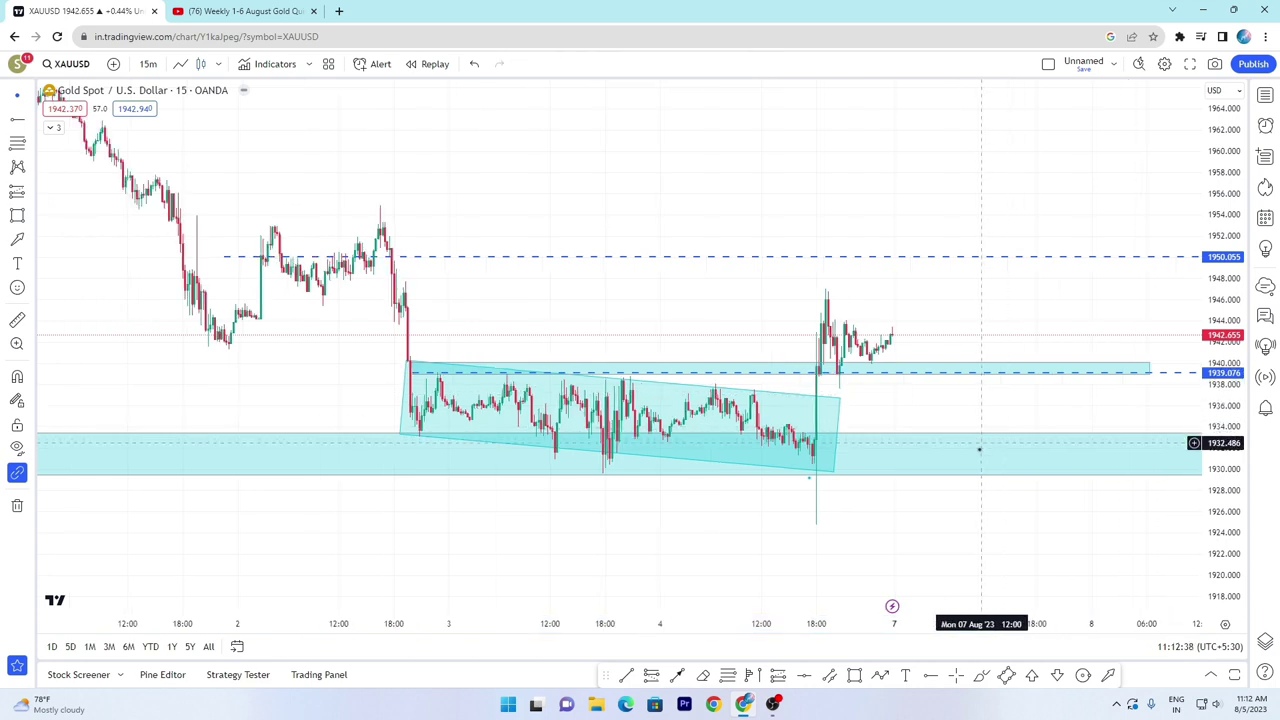
# - Draw a brush stroke along the 4 August high near 1946 and delete it
pyautogui.click(980, 677)
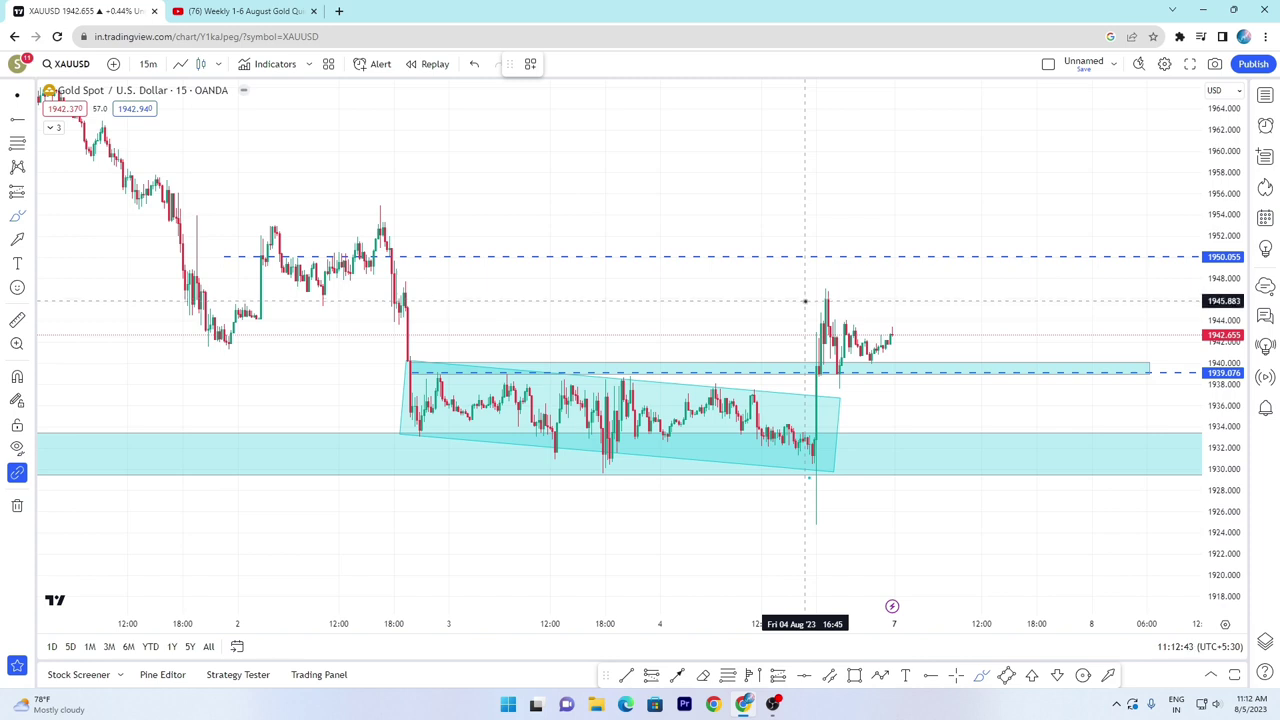
pyautogui.moveTo(840, 298); pyautogui.dragTo(947, 298)
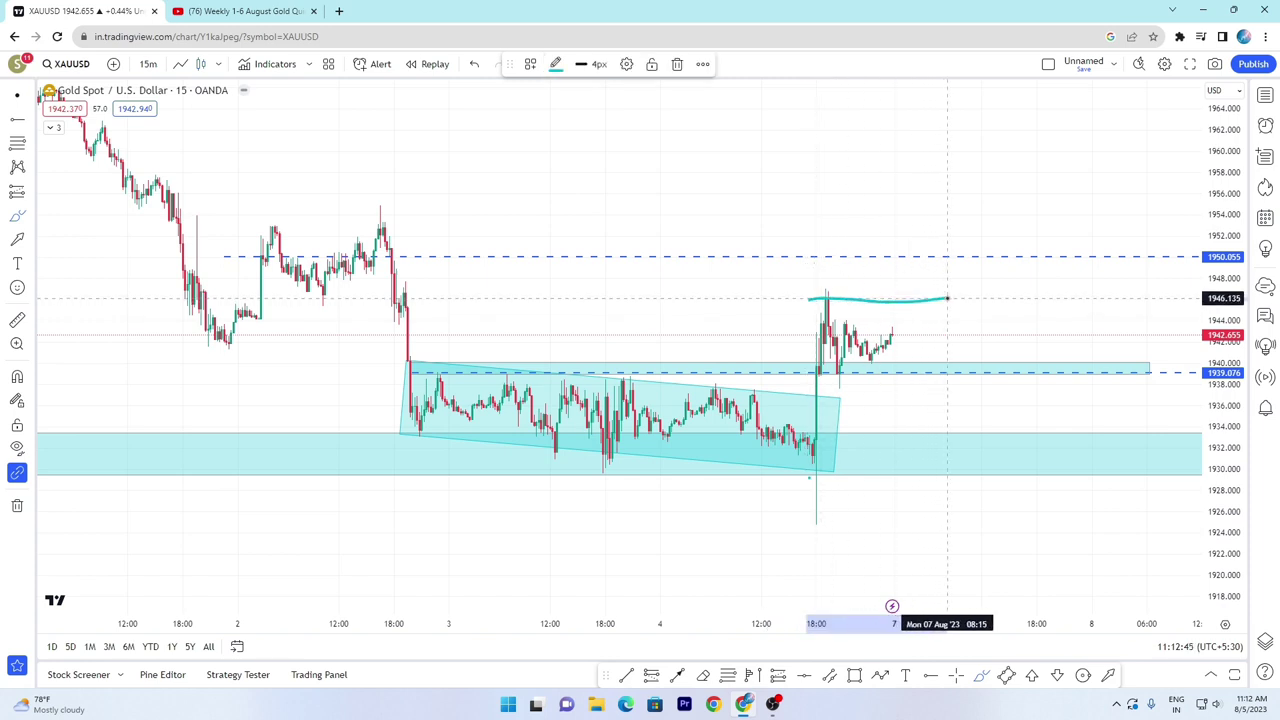
pyautogui.click(676, 66)
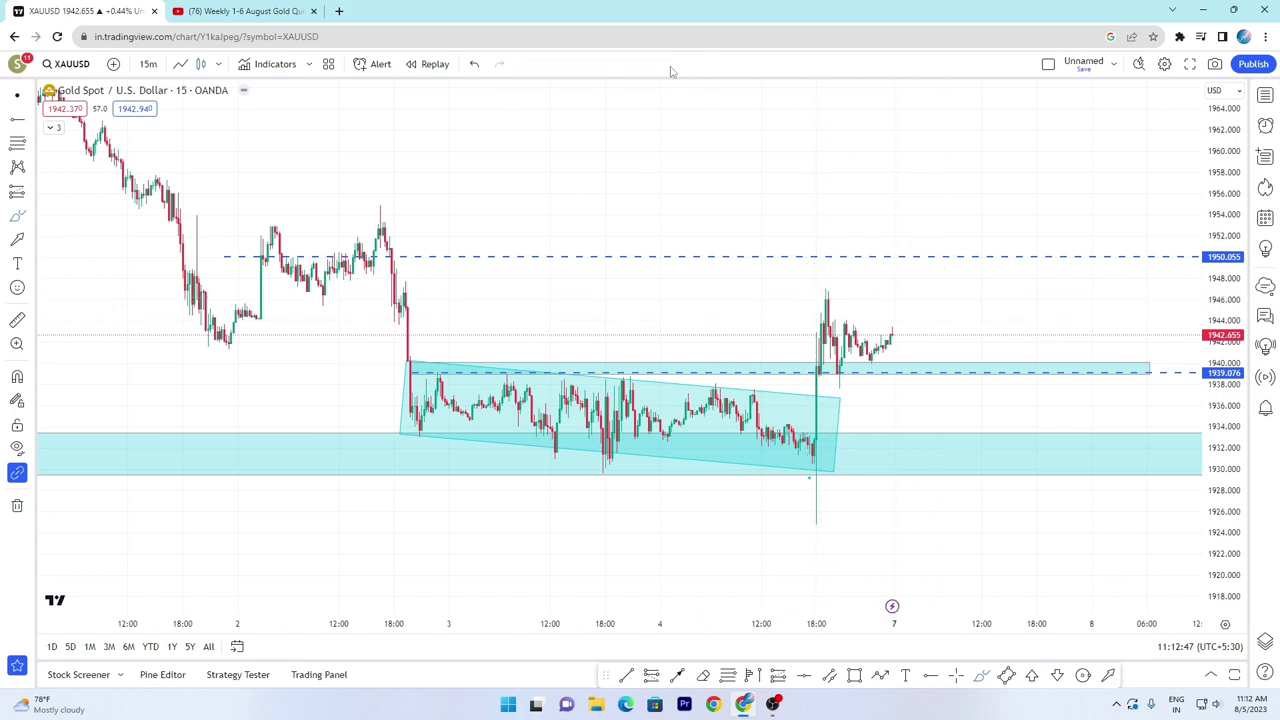
# - Place a dashed horizontal ray at about 1946.009, starting at the 4 August high
pyautogui.click(821, 300)
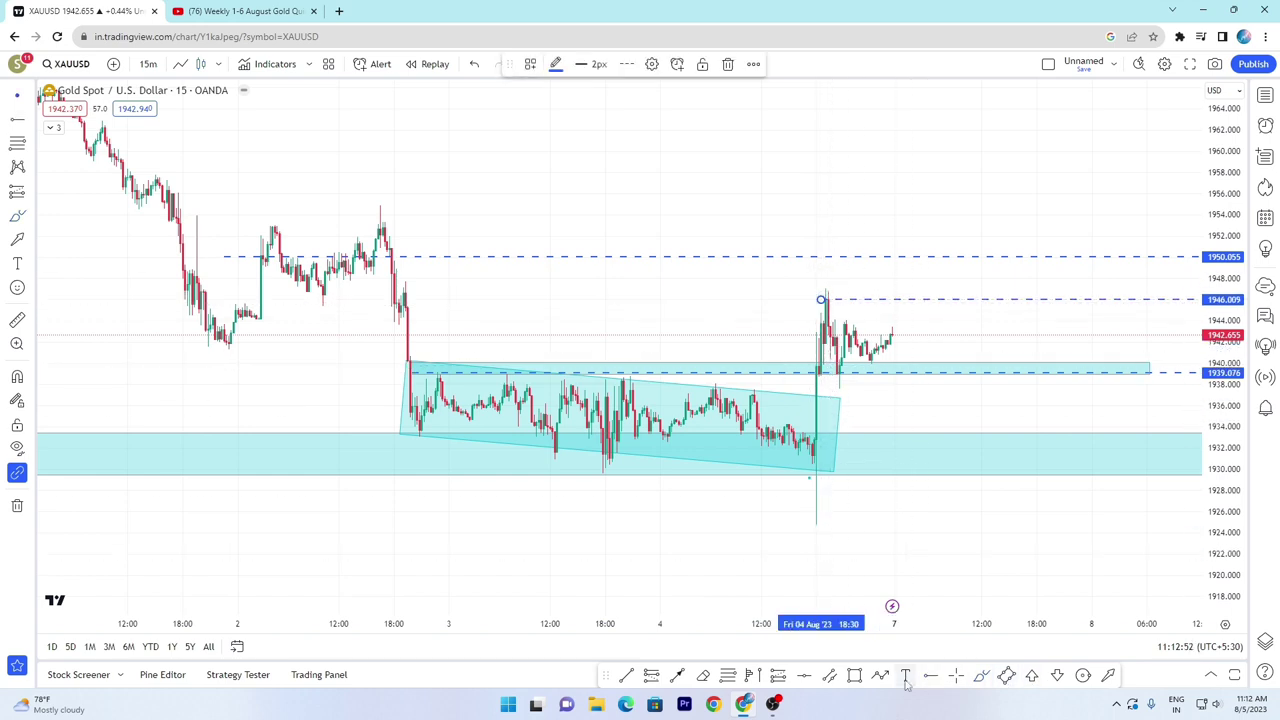
pyautogui.click(983, 682)
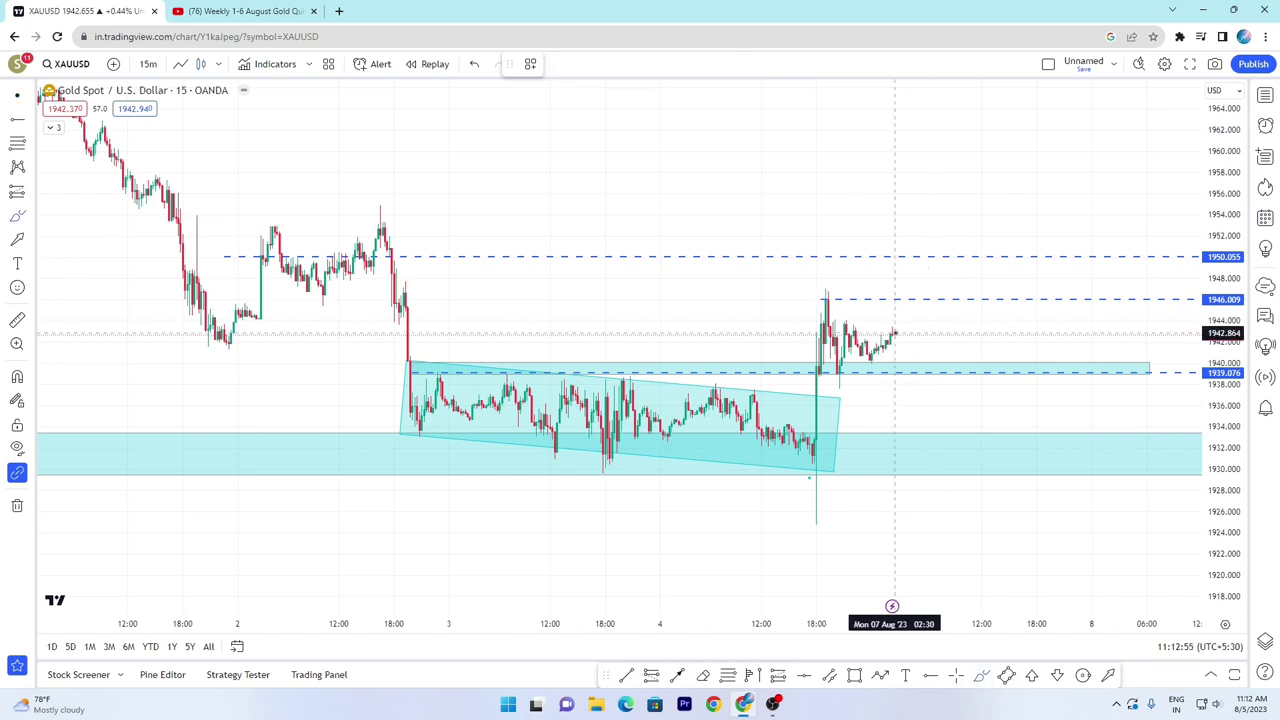
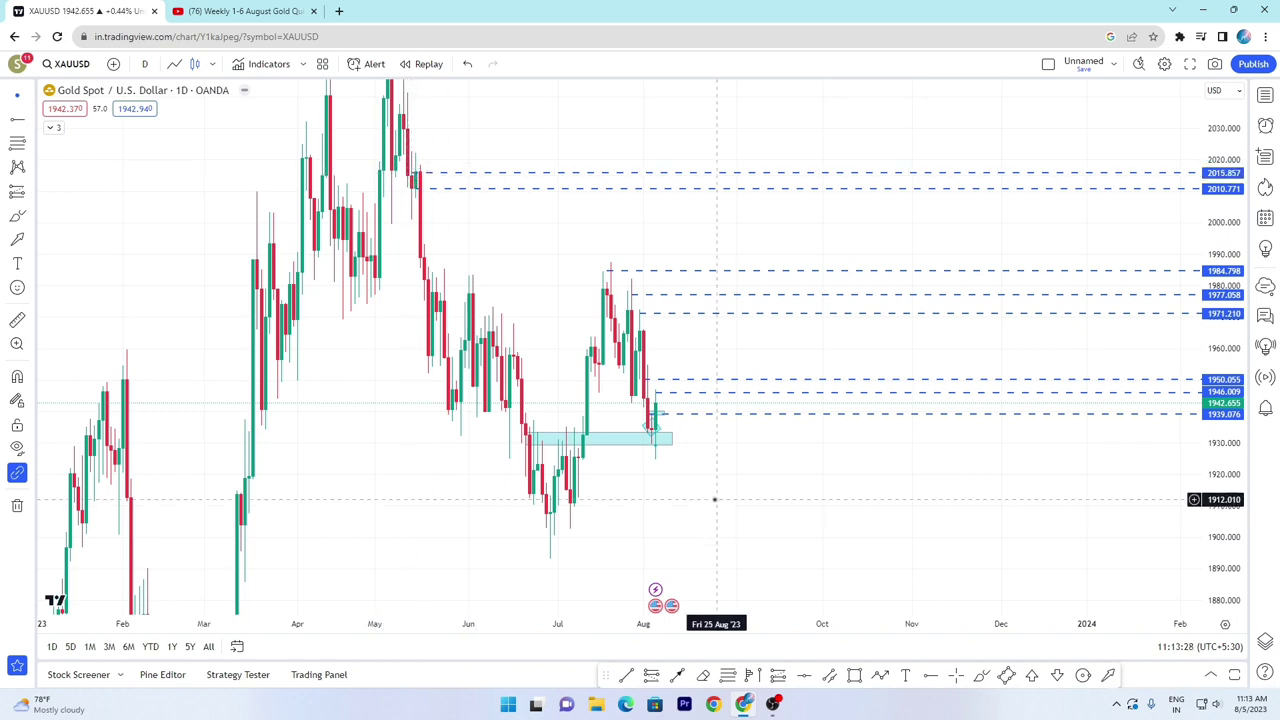
# - Place a long position on the daily chart with entry at about 1943.588 and stop at about 1929.176, just below the demand zone
pyautogui.scroll(1, 780, 525)
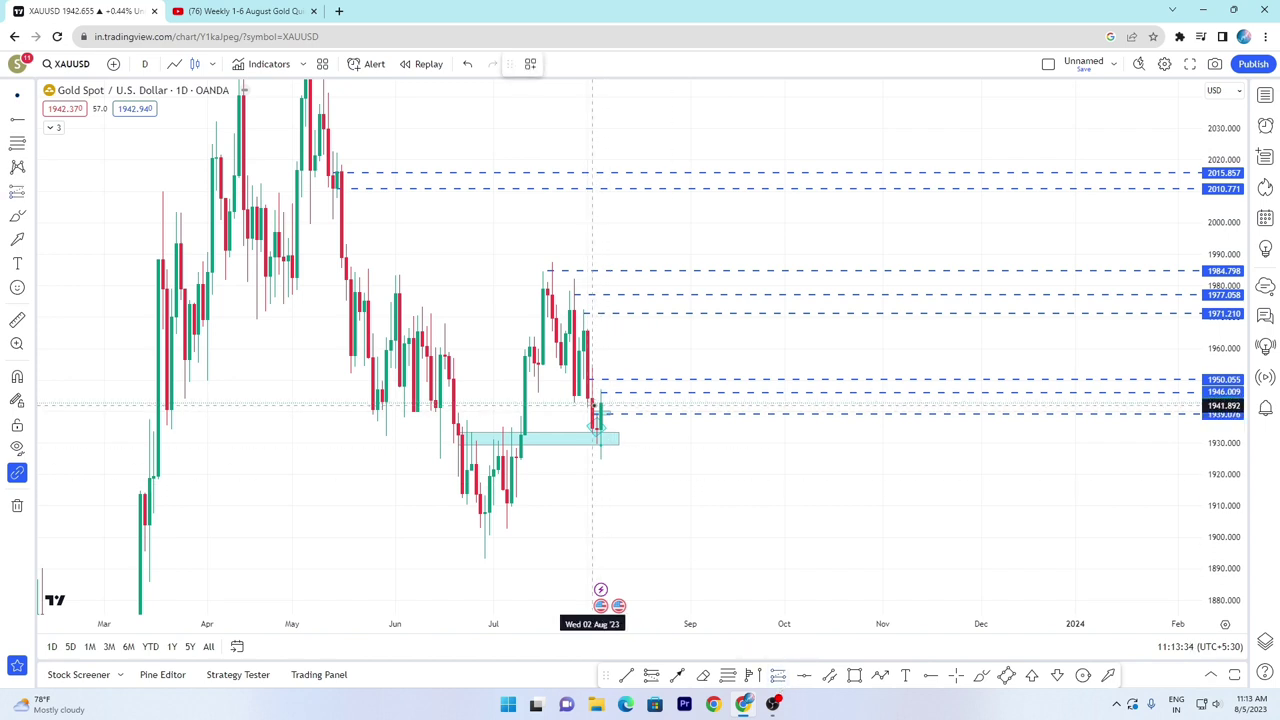
pyautogui.click(593, 403)
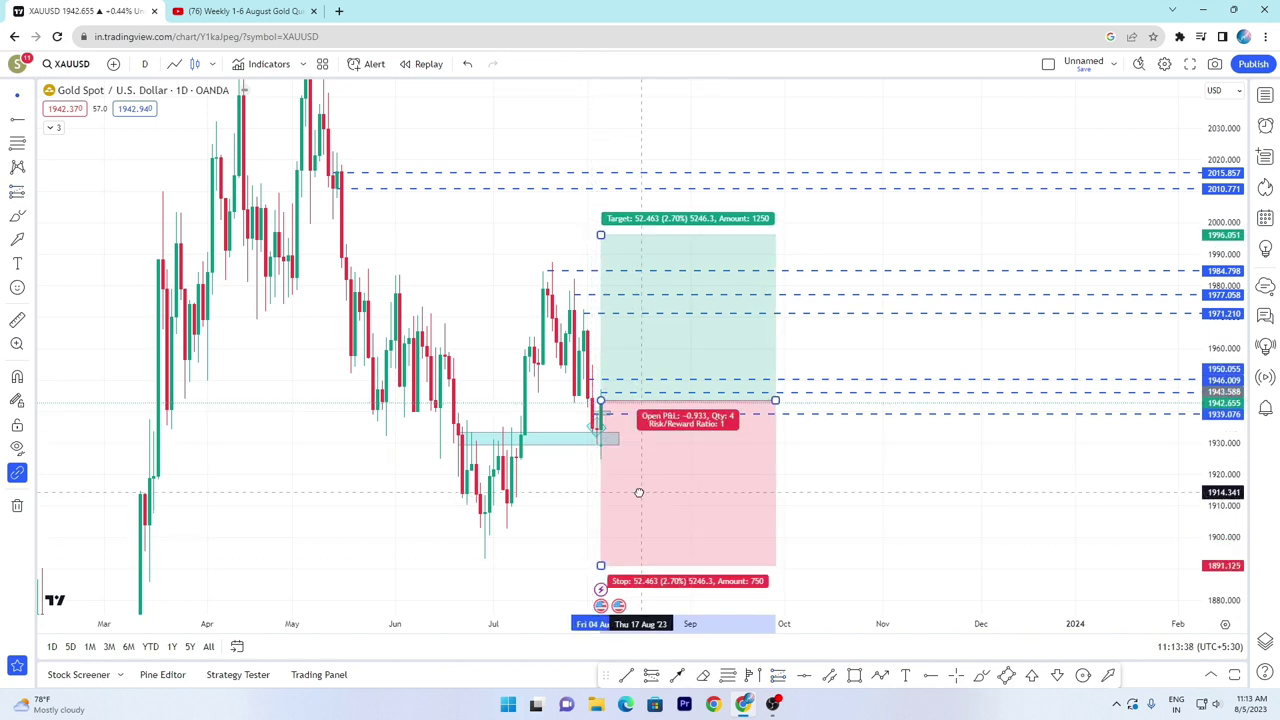
pyautogui.moveTo(600, 565)
pyautogui.mouseDown()
pyautogui.moveTo(600, 484)
pyautogui.moveTo(630, 440)
pyautogui.mouseUp()
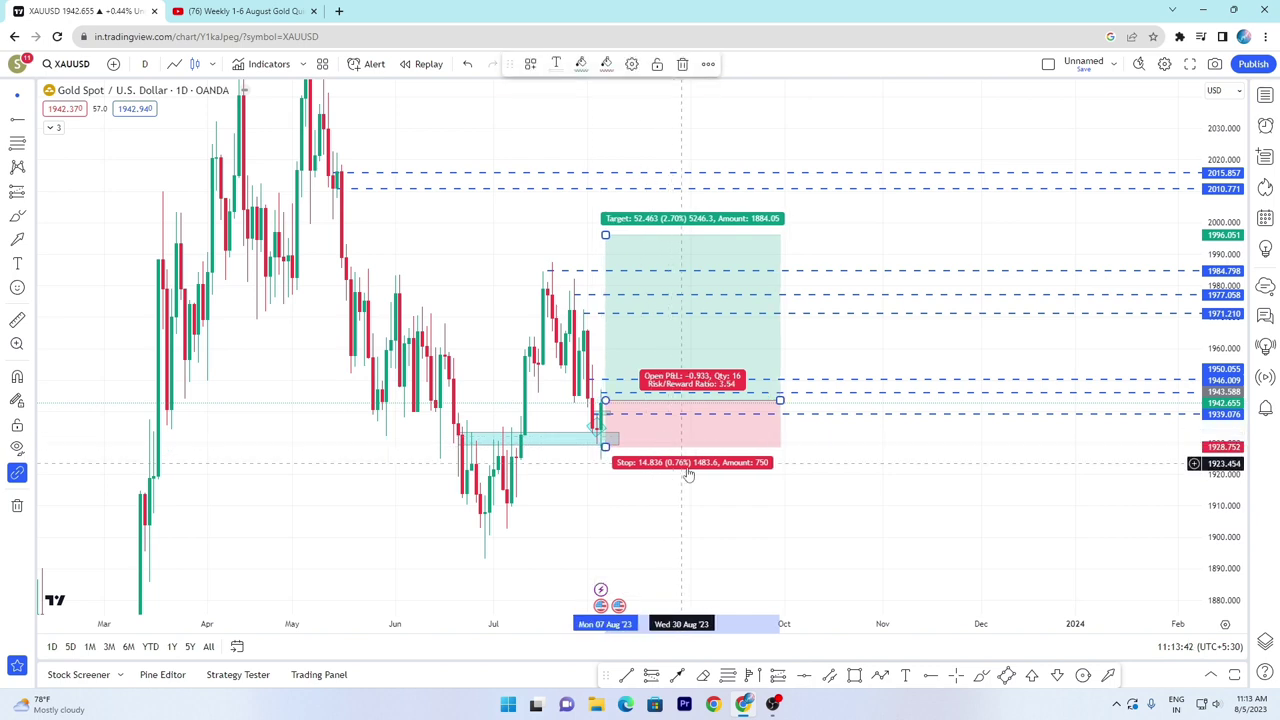
pyautogui.click(680, 468)
pyautogui.moveTo(606, 448)
pyautogui.mouseDown()
pyautogui.moveTo(617, 445)
pyautogui.moveTo(605, 446)
pyautogui.mouseUp()
# - Change the chart interval to 4 hours and raise the long position's target to about 2009.076, just below the 2010.771 level
pyautogui.write('4H')
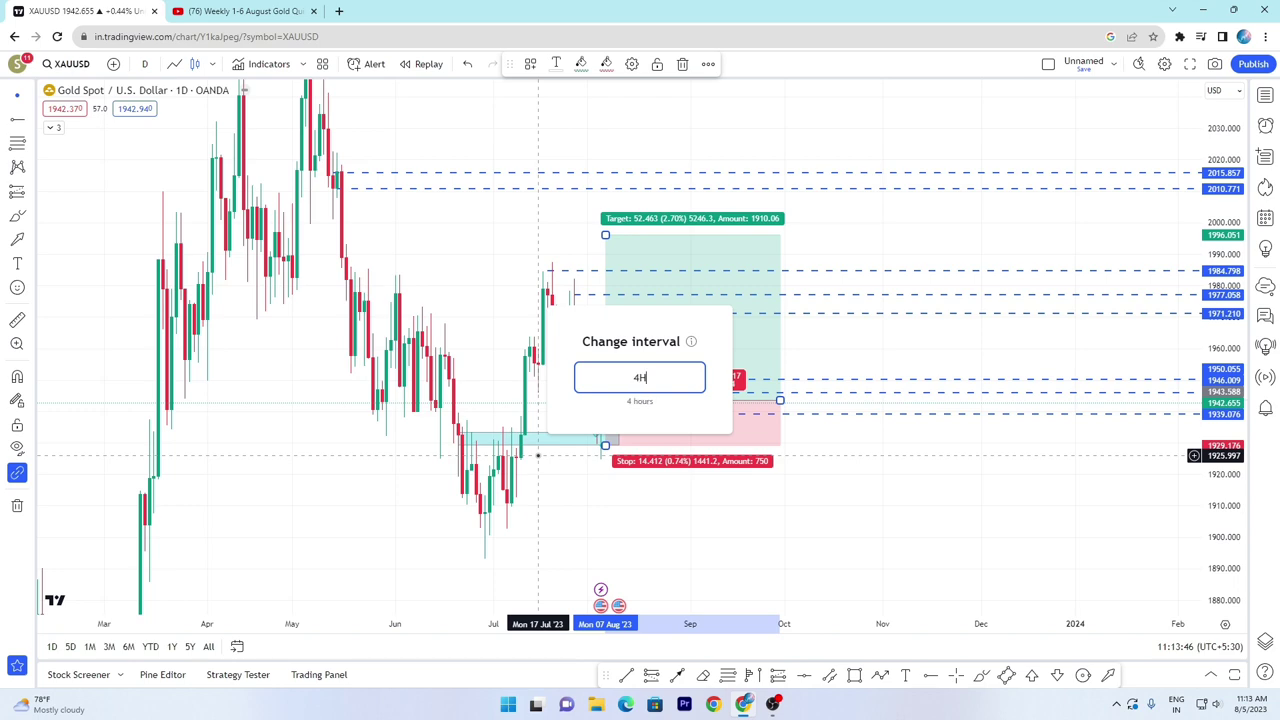
pyautogui.press('Return')
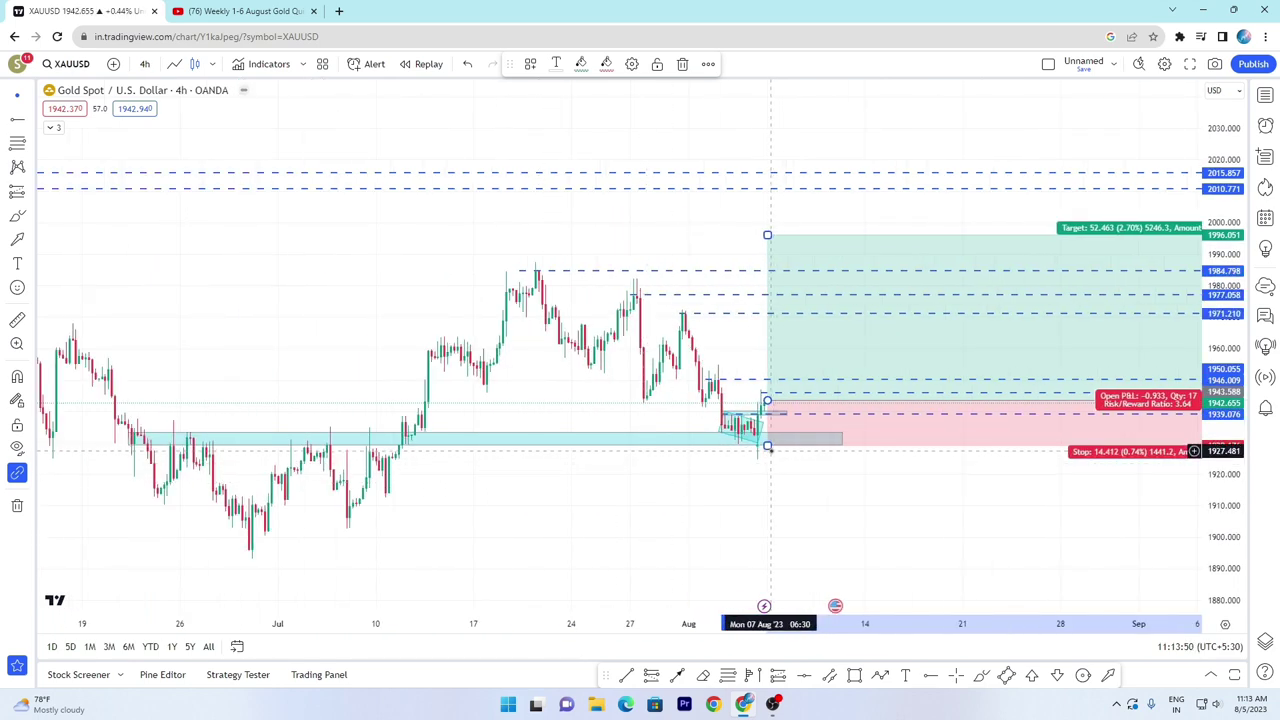
pyautogui.moveTo(790, 486); pyautogui.dragTo(714, 487)
pyautogui.moveTo(688, 231); pyautogui.dragTo(686, 191)
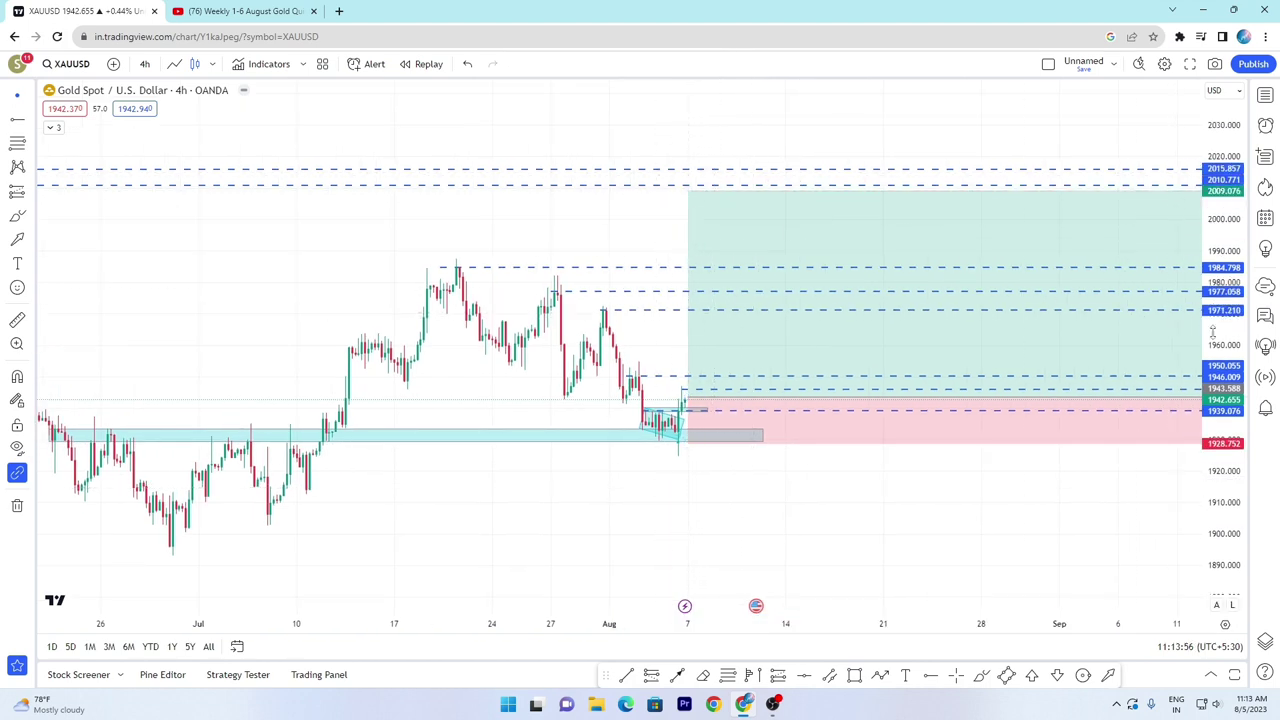
# - Delete the long position and change the chart interval to 1 day, with the marked levels and demand zone in view
pyautogui.click(825, 251)
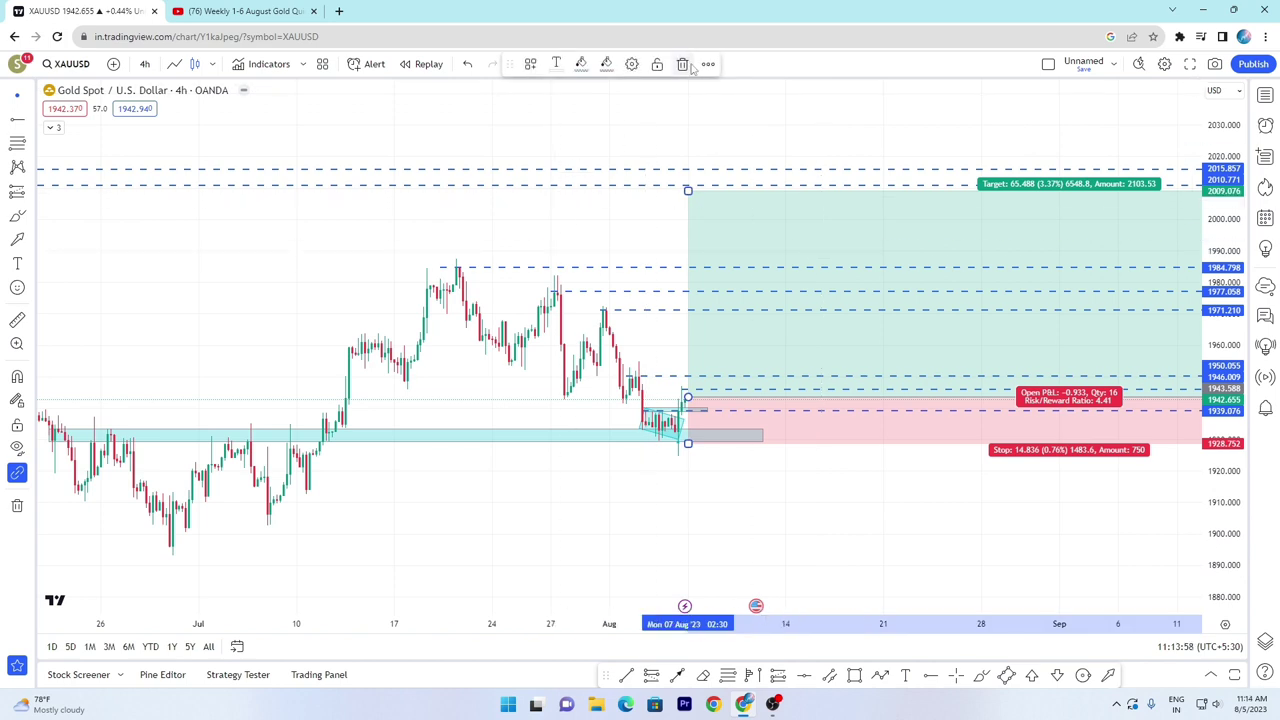
pyautogui.click(688, 65)
pyautogui.write('1D')
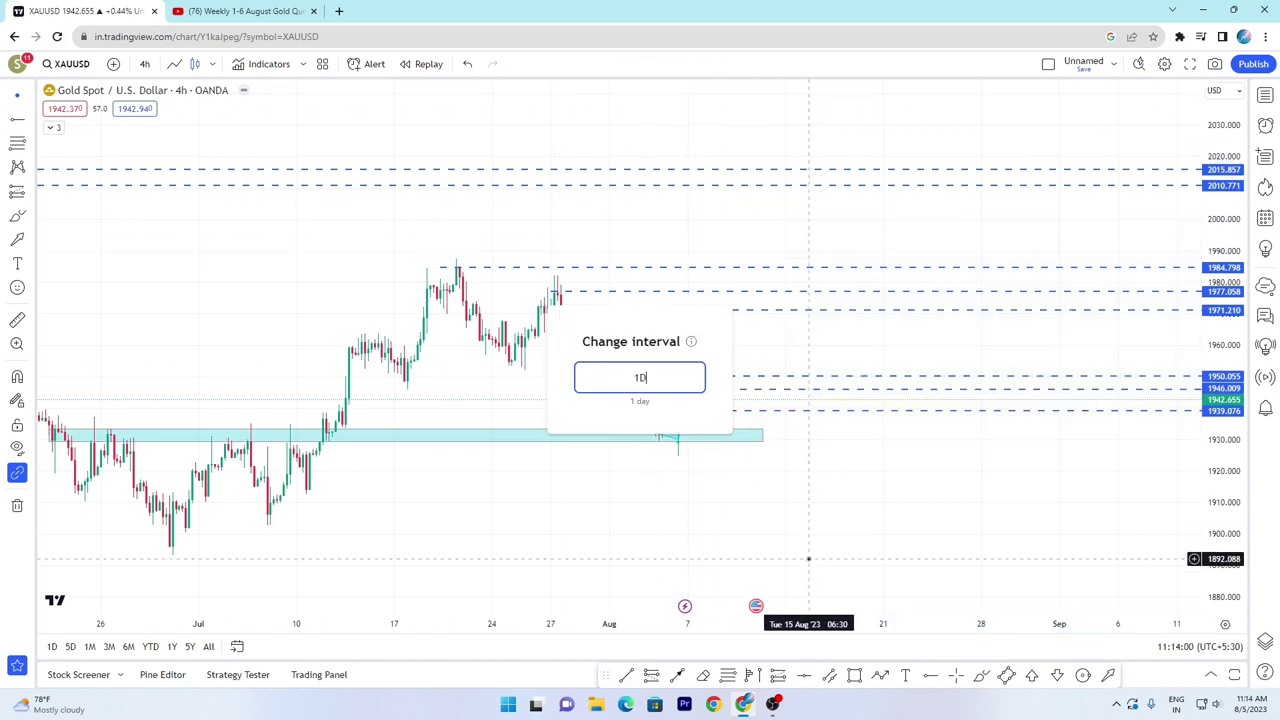
pyautogui.press('Return')
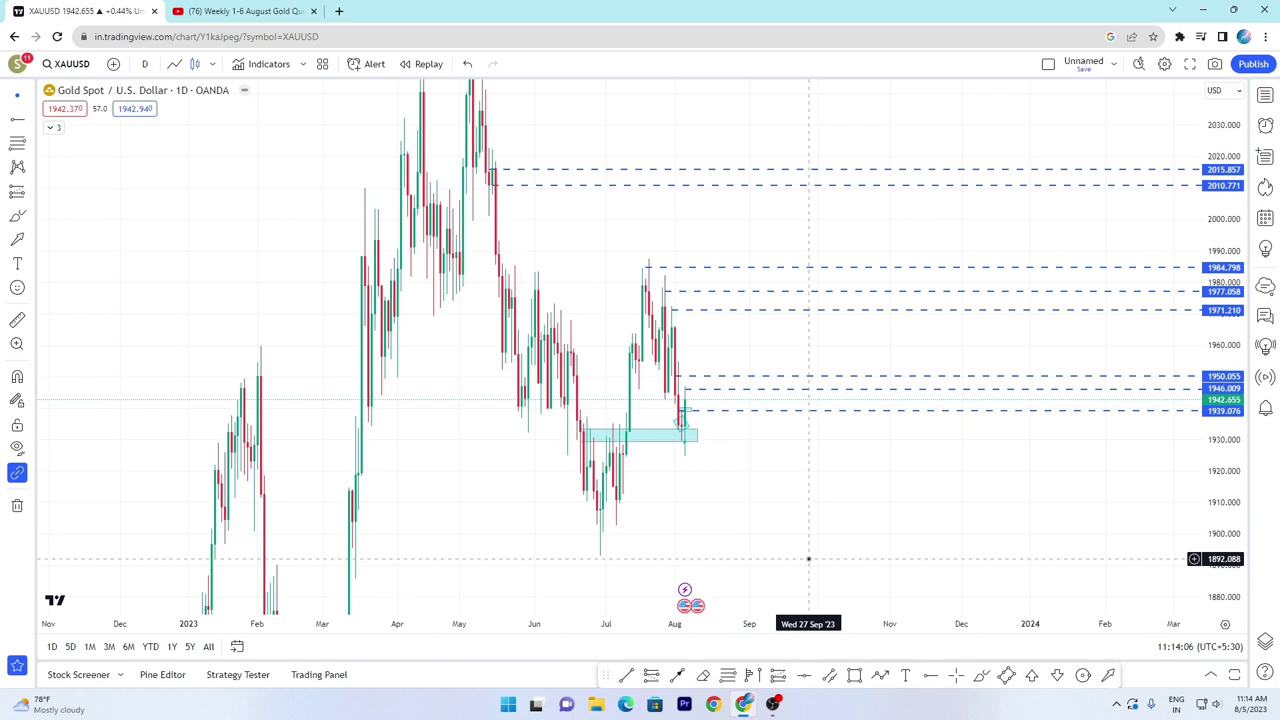
pyautogui.moveTo(1233, 431); pyautogui.dragTo(1246, 486)
pyautogui.scroll(2, 738, 484)
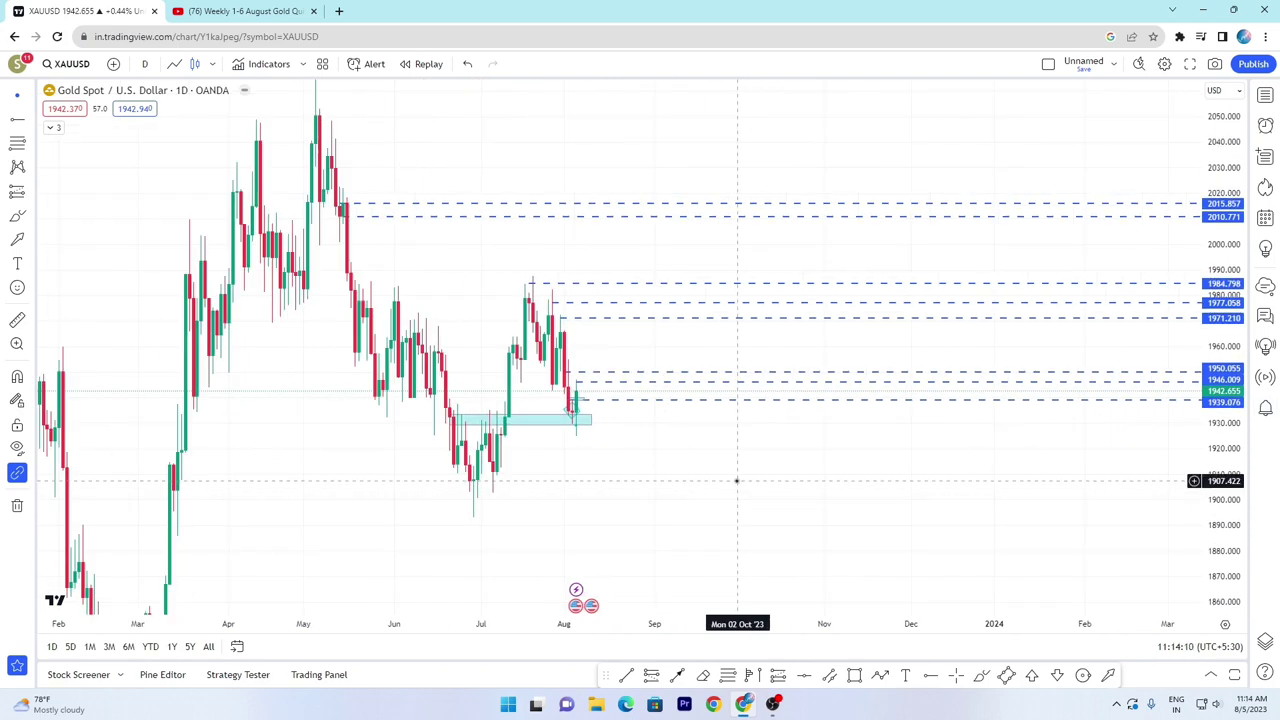
# - Change the chart interval to 4 hours, with price action from June to August in view
pyautogui.write('4h')
pyautogui.press('Return')
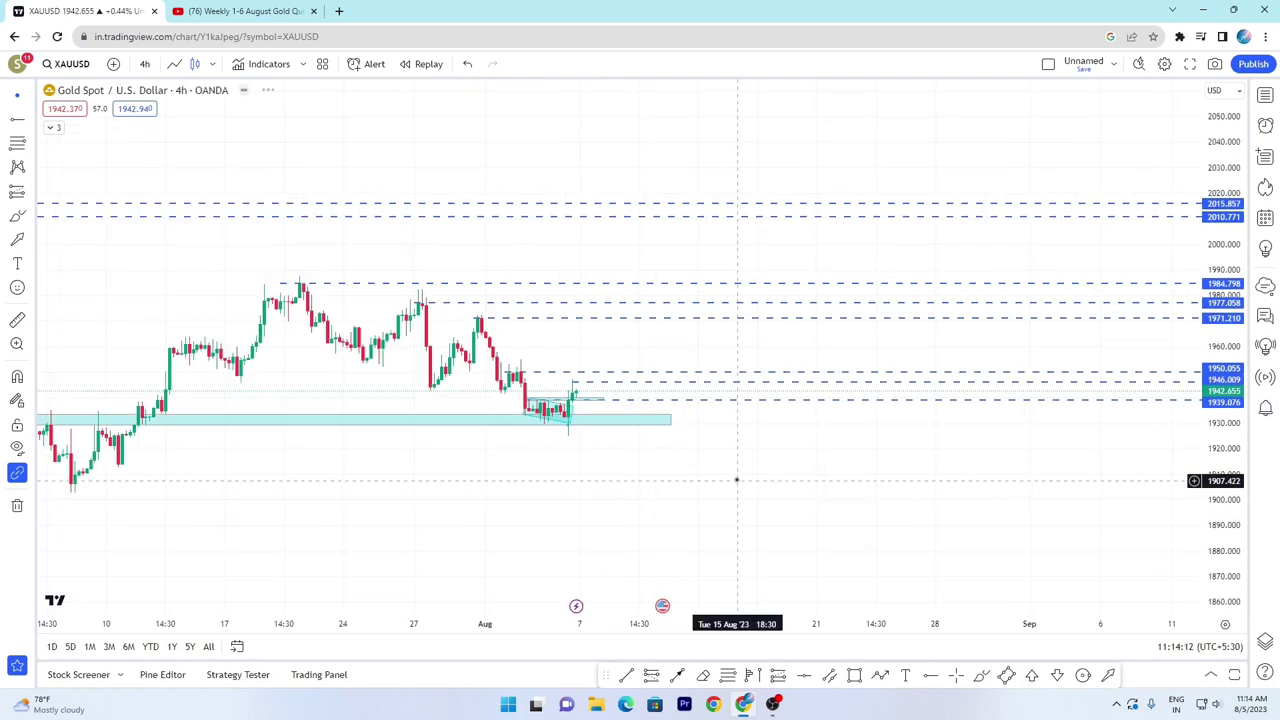
pyautogui.scroll(-3, 737, 480)
pyautogui.moveTo(1215, 458); pyautogui.dragTo(1215, 352)
pyautogui.moveTo(997, 485); pyautogui.dragTo(1010, 415)
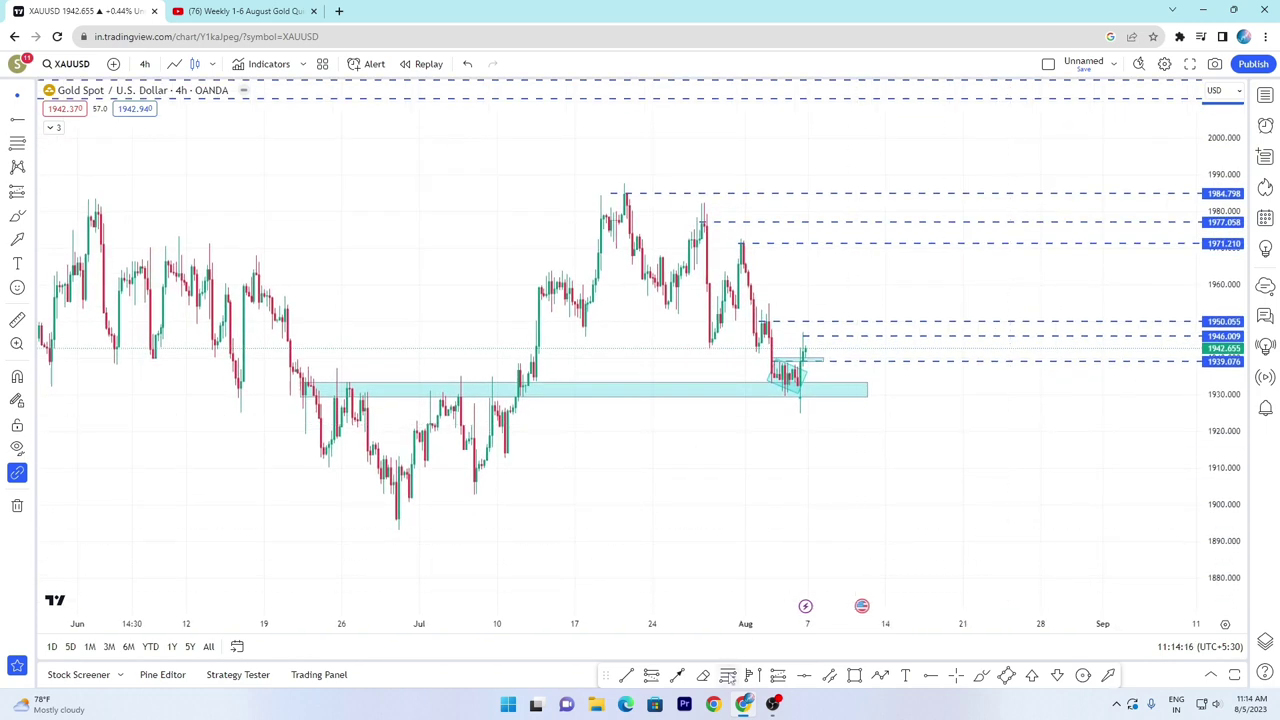
# - Draw a Fibonacci retracement from about 1895.772 at the late June low up to about 1984.884 at the July high
pyautogui.click(363, 520)
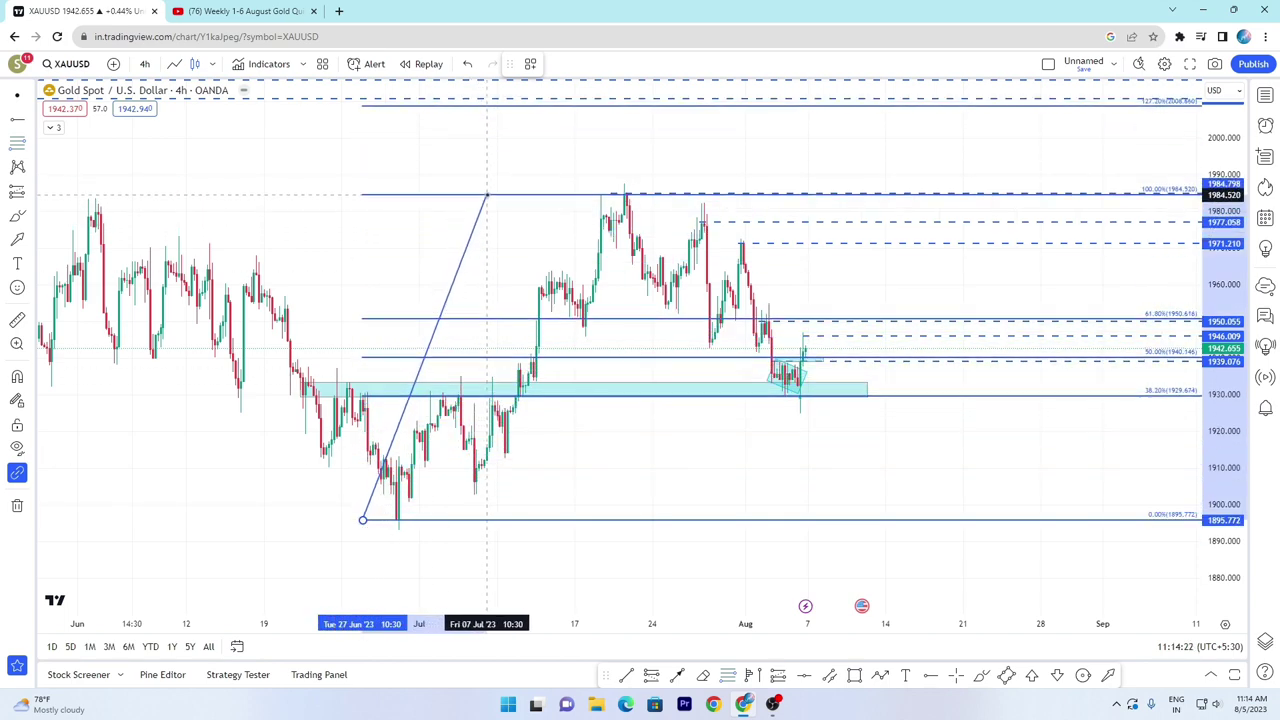
pyautogui.click(489, 193)
pyautogui.moveTo(410, 296); pyautogui.dragTo(411, 305)
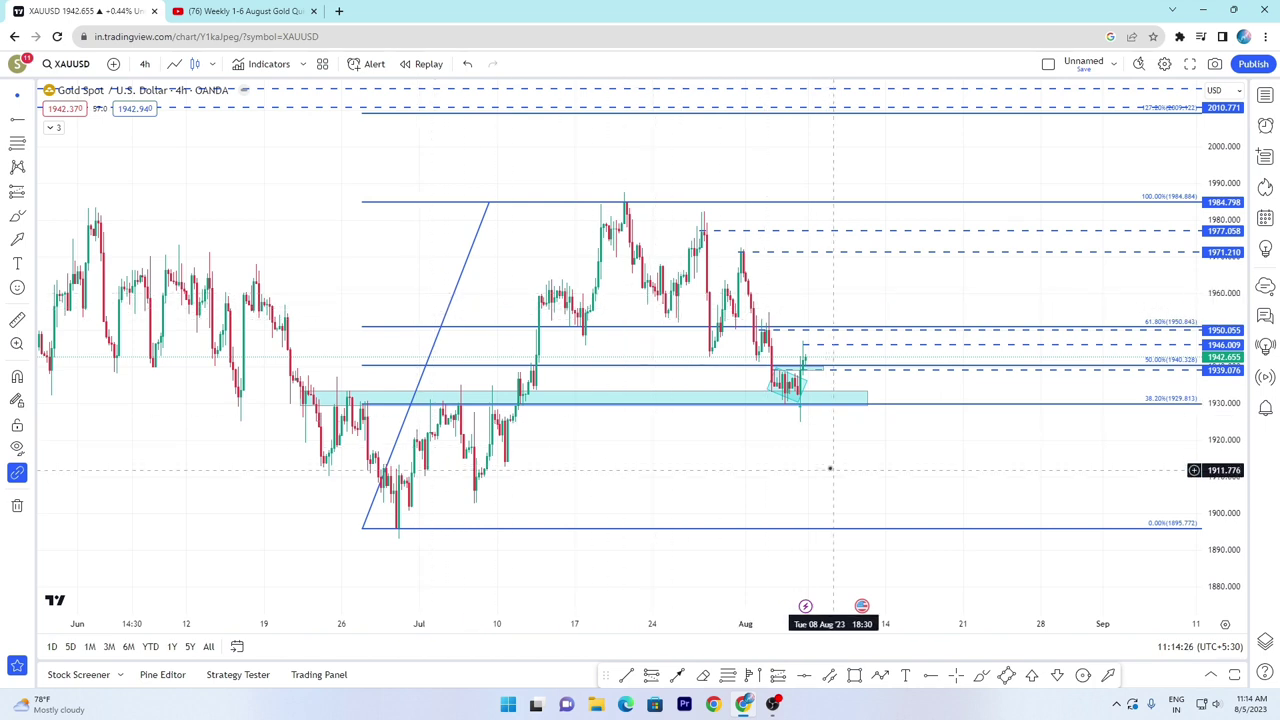
# - Brush an oval over the demand zone near 7 August and a curved mark around the 38.20% retracement label
pyautogui.moveTo(810, 453); pyautogui.dragTo(757, 440)
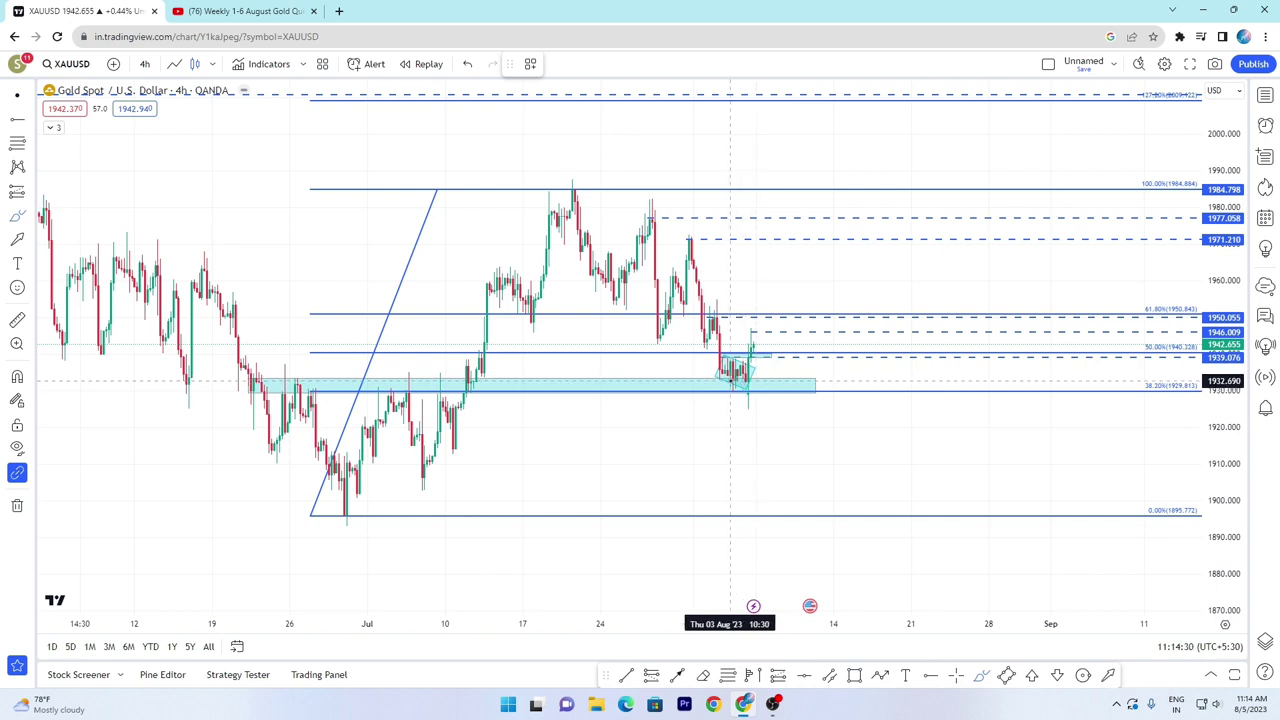
pyautogui.moveTo(737, 384)
pyautogui.mouseDown()
pyautogui.moveTo(779, 385)
pyautogui.moveTo(735, 391)
pyautogui.mouseUp()
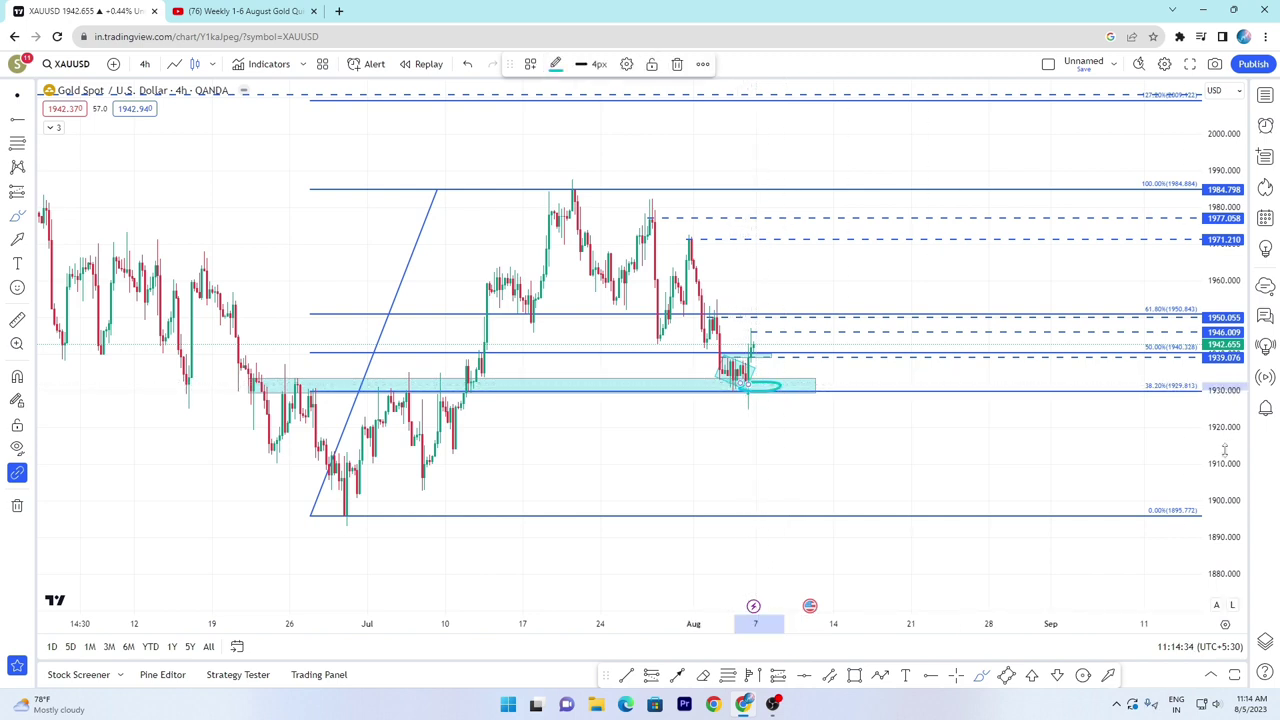
pyautogui.moveTo(1132, 416)
pyautogui.mouseDown()
pyautogui.moveTo(1135, 375)
pyautogui.moveTo(1136, 415)
pyautogui.mouseUp()
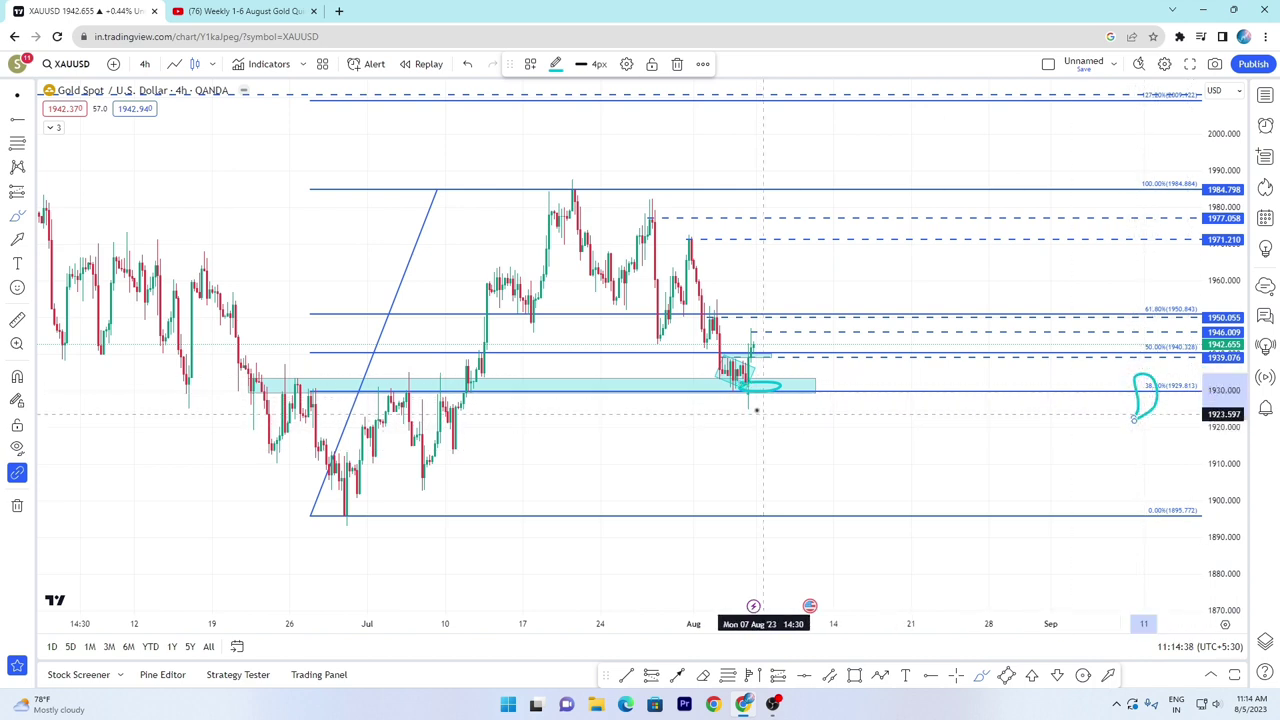
# - Delete the brush mark at the 38.20% label and the Fibonacci retracement
pyautogui.click(677, 63)
pyautogui.click(436, 190)
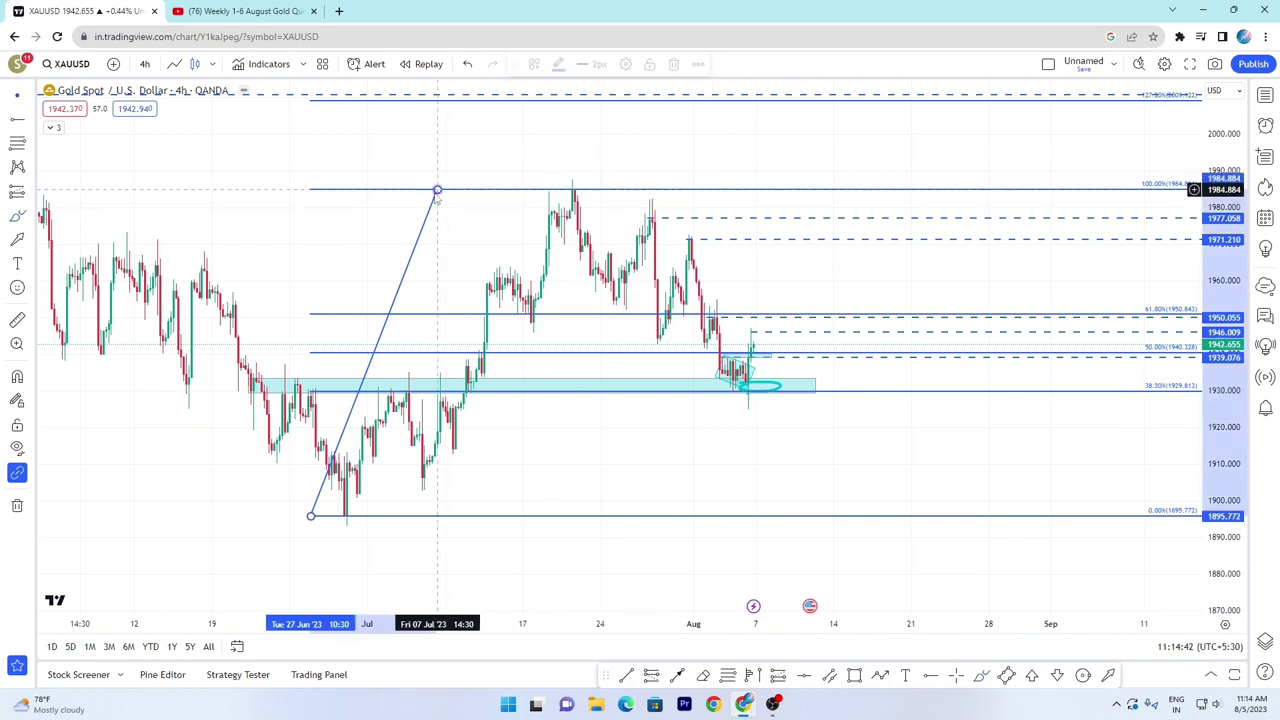
pyautogui.click(677, 63)
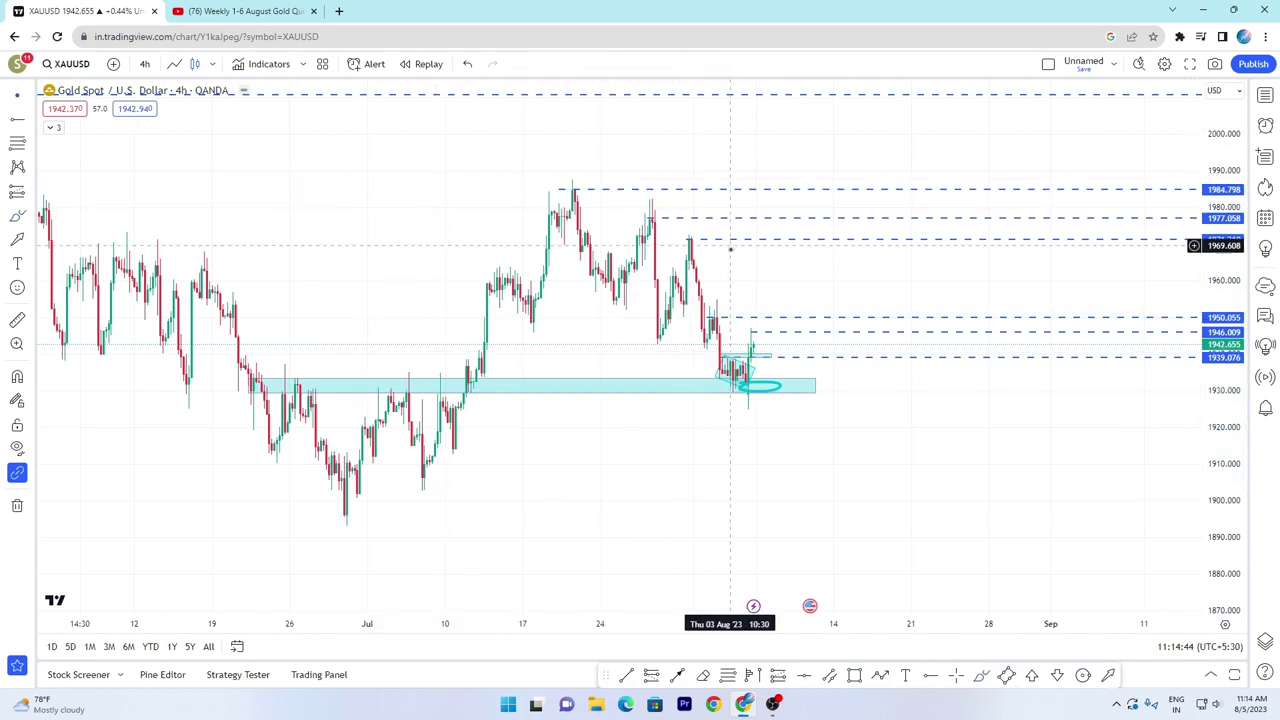
# - Extend the end of the demand zone rectangle to 11 August 18:30
pyautogui.scroll(-2, 748, 340)
pyautogui.scroll(2, 740, 380)
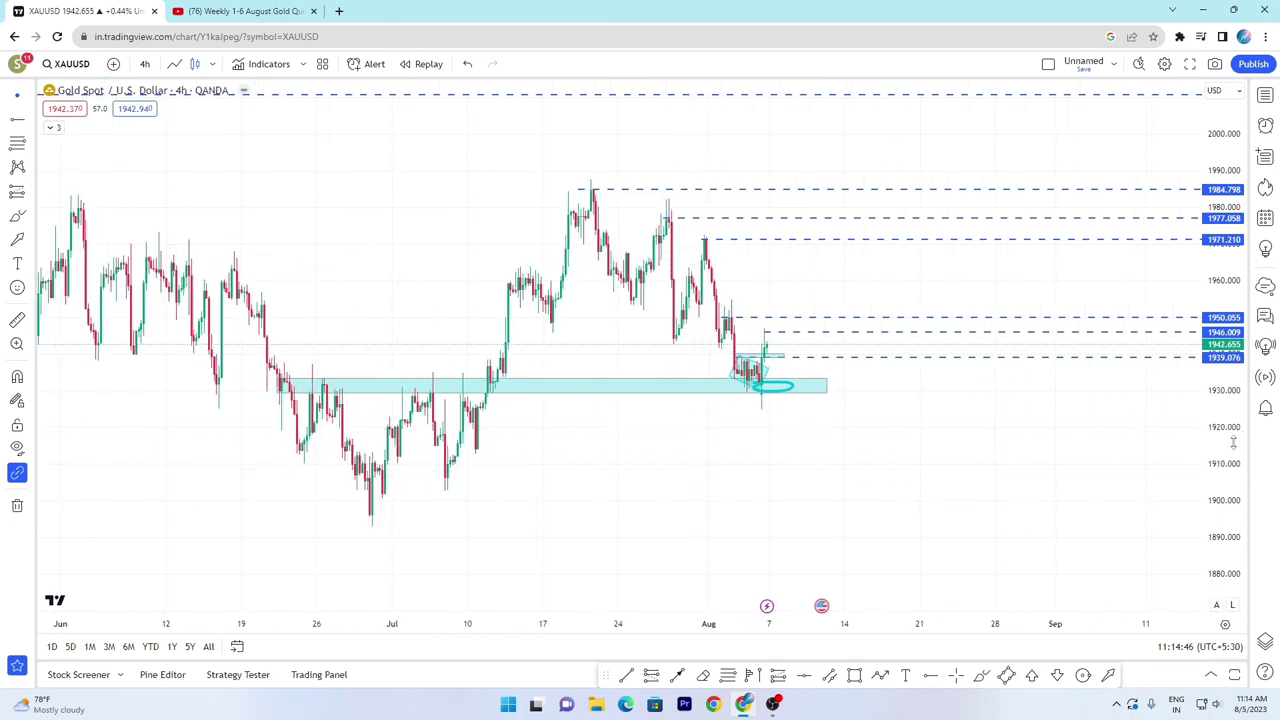
pyautogui.scroll(-1, 1010, 523)
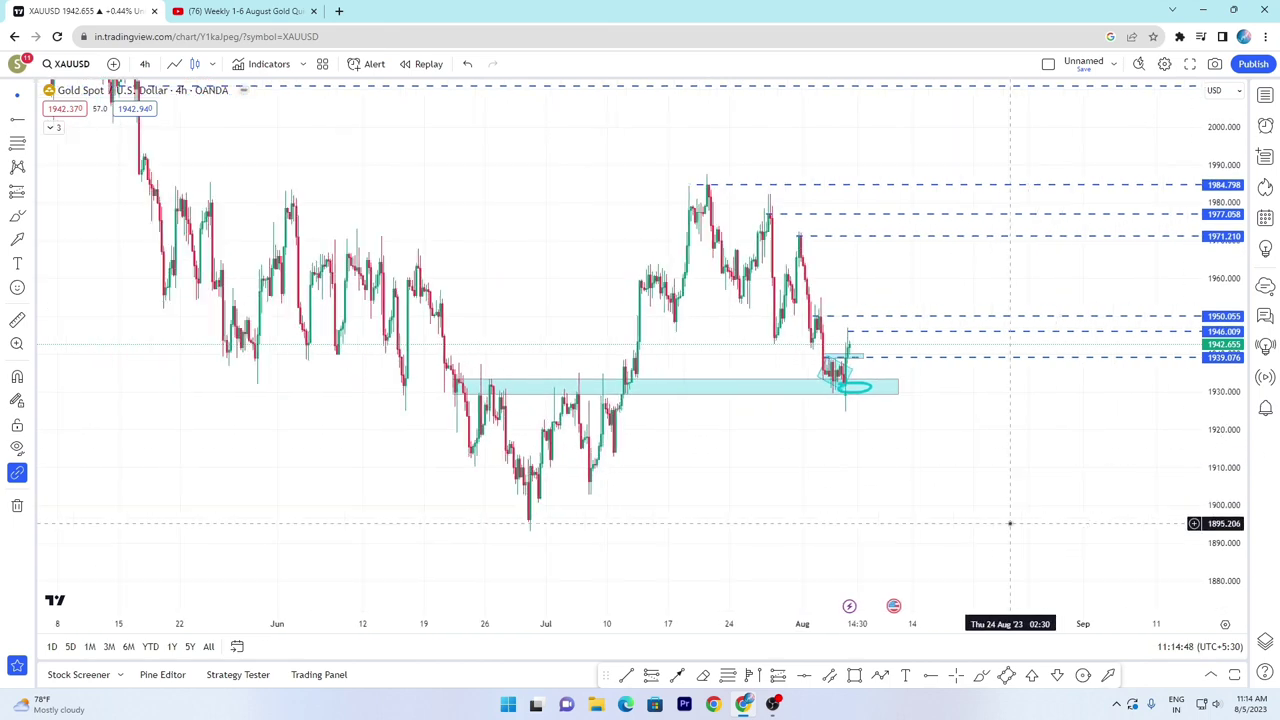
pyautogui.scroll(1, 1008, 526)
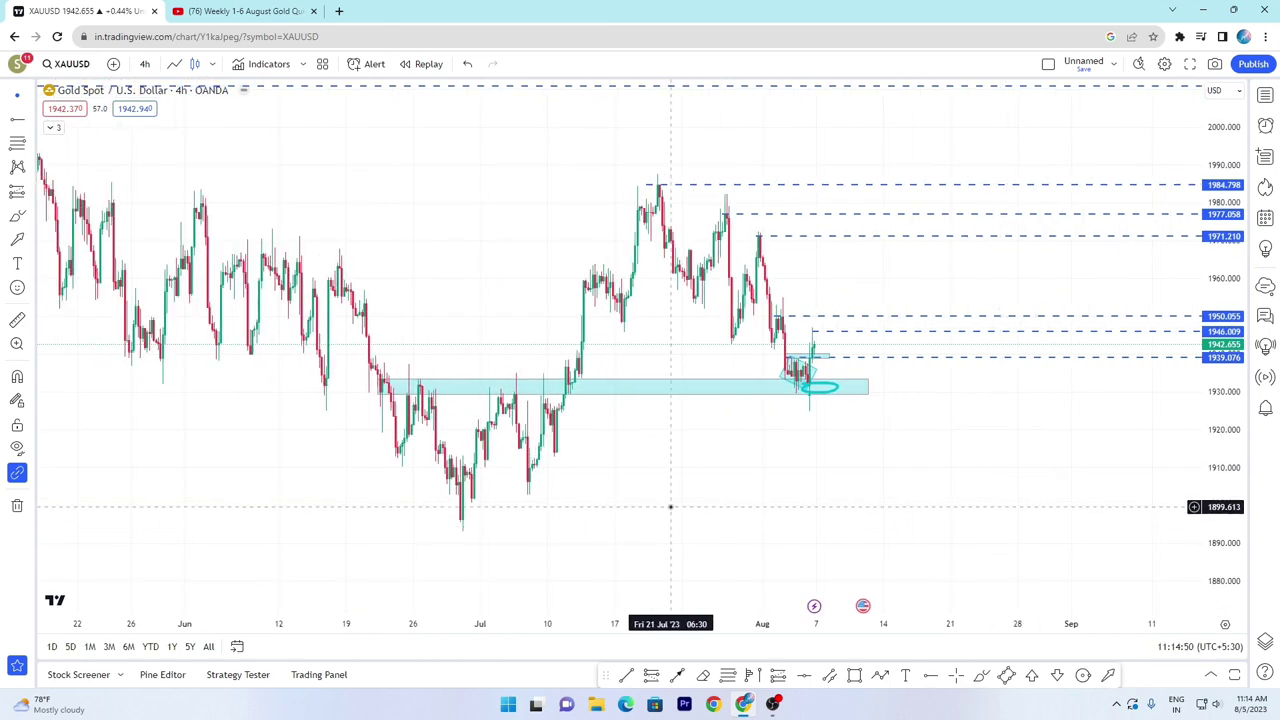
pyautogui.click(866, 385)
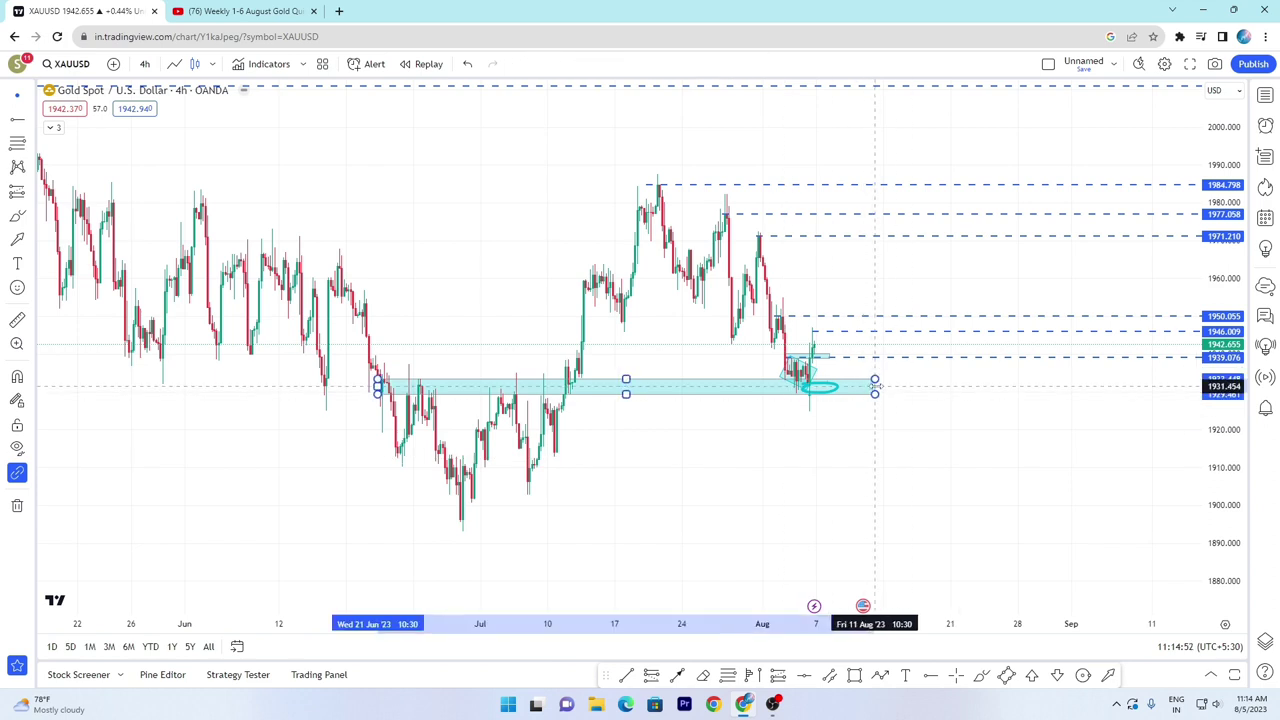
pyautogui.moveTo(877, 385); pyautogui.dragTo(879, 385)
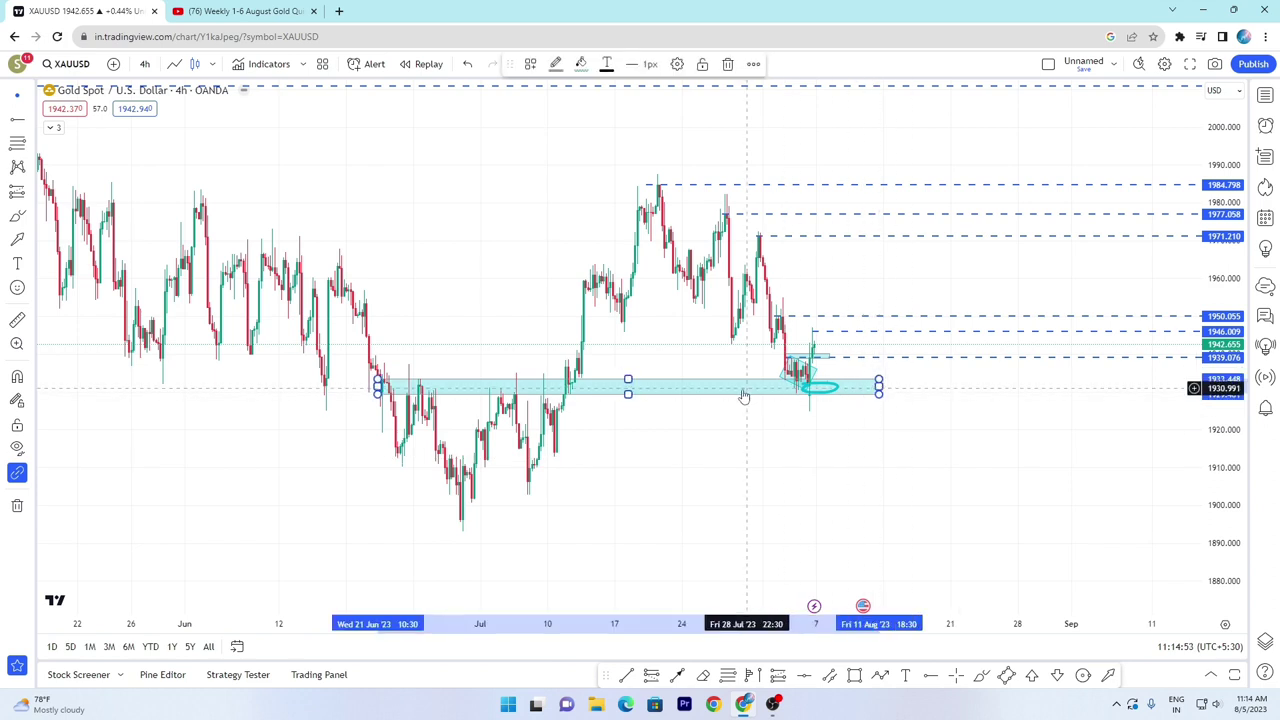
pyautogui.click(662, 425)
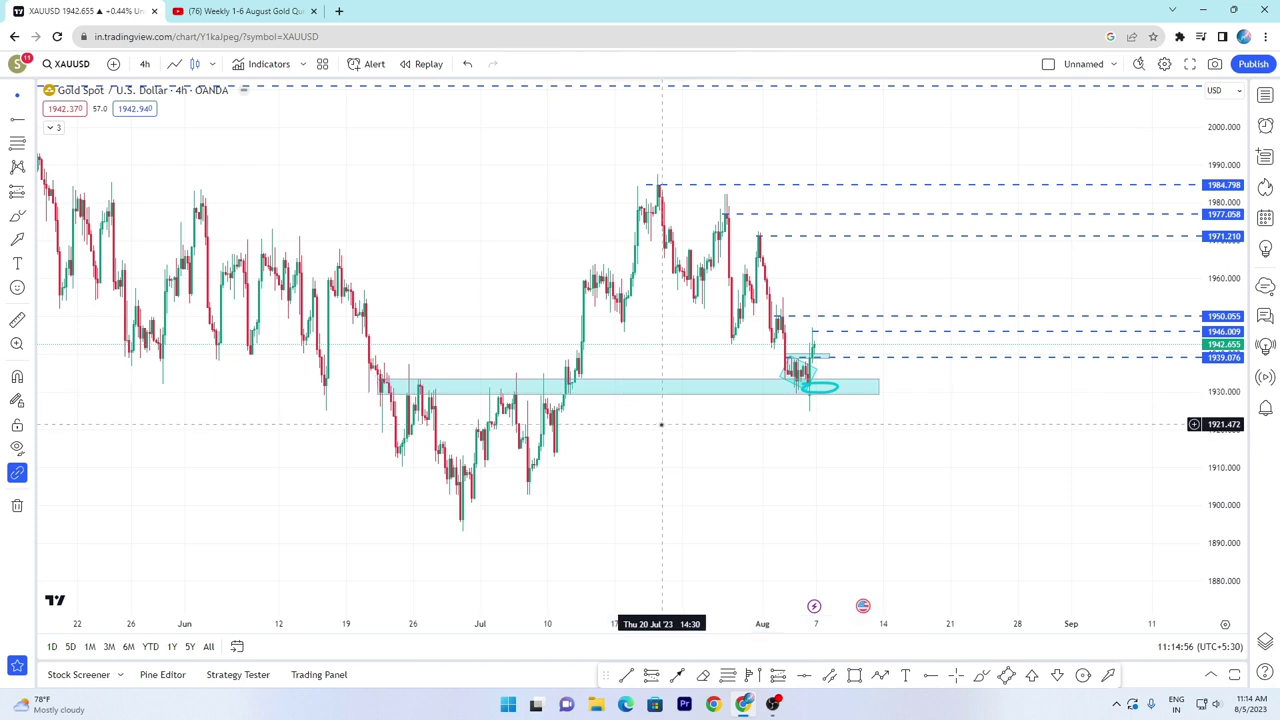
# - Delete the demand zone rectangle and the brushed oval near the August low
pyautogui.scroll(-1, 666, 400)
pyautogui.click(868, 392)
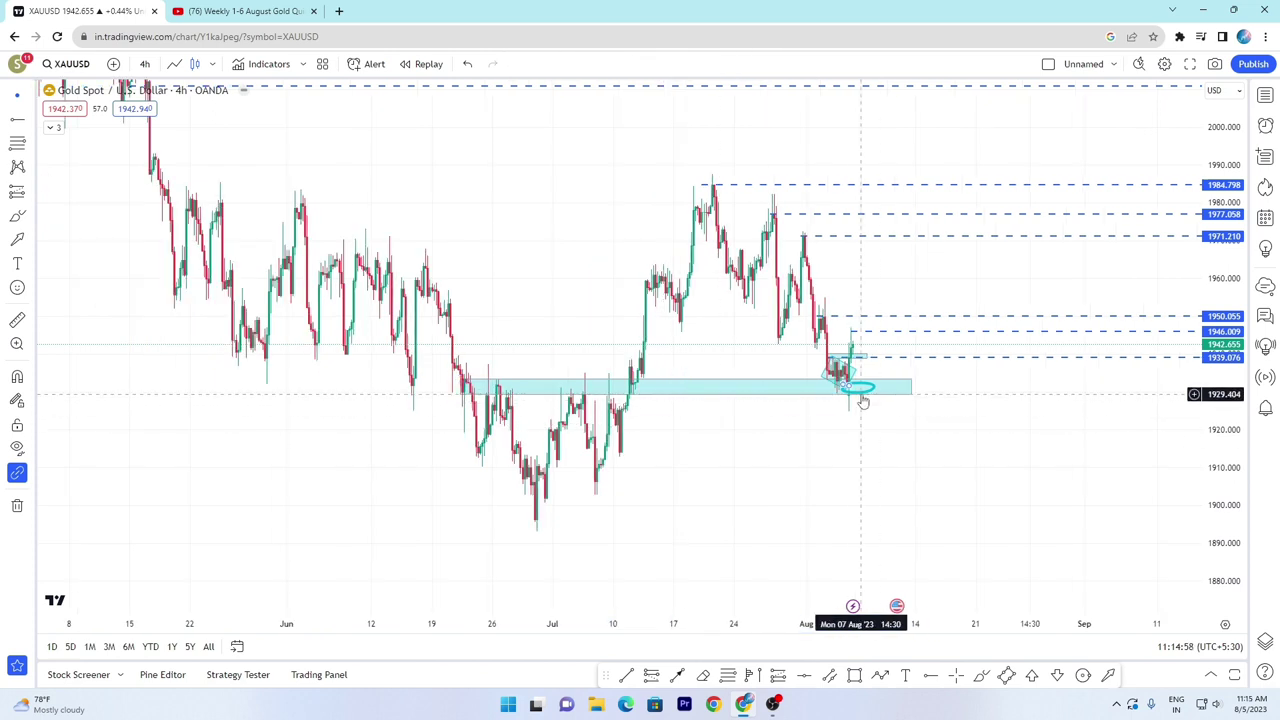
pyautogui.click(876, 392)
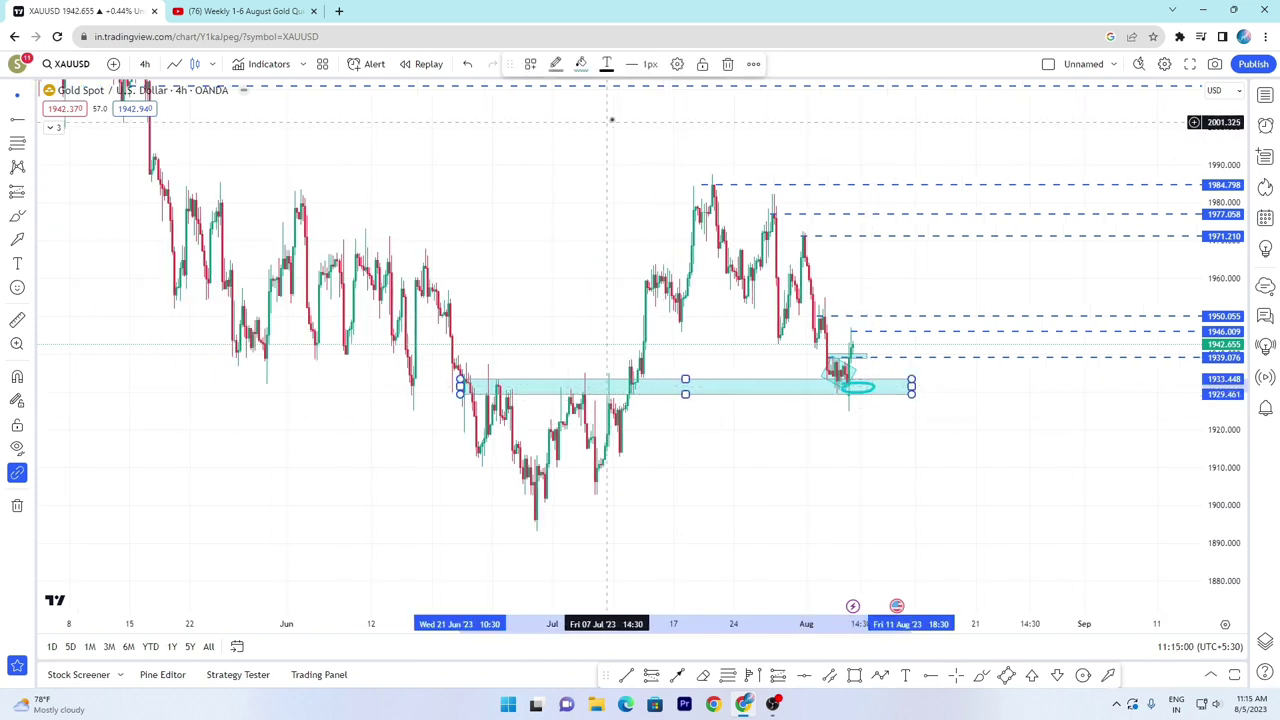
pyautogui.click(727, 64)
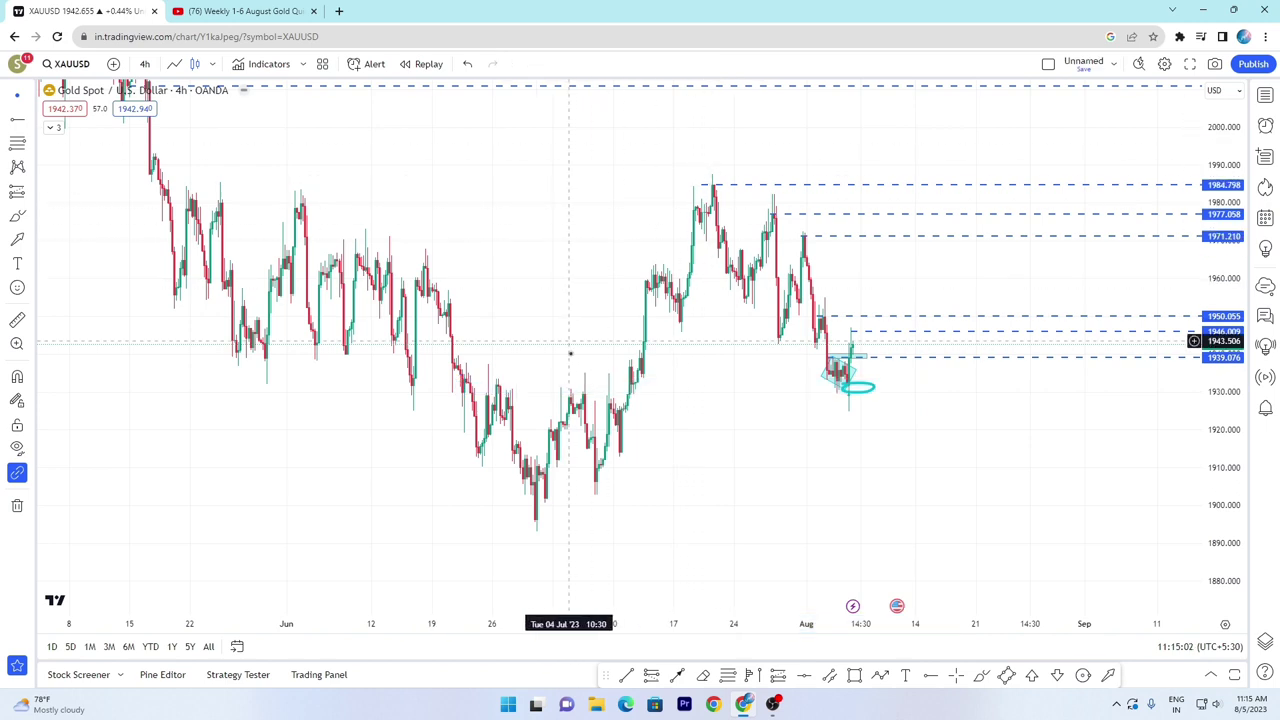
pyautogui.click(873, 393)
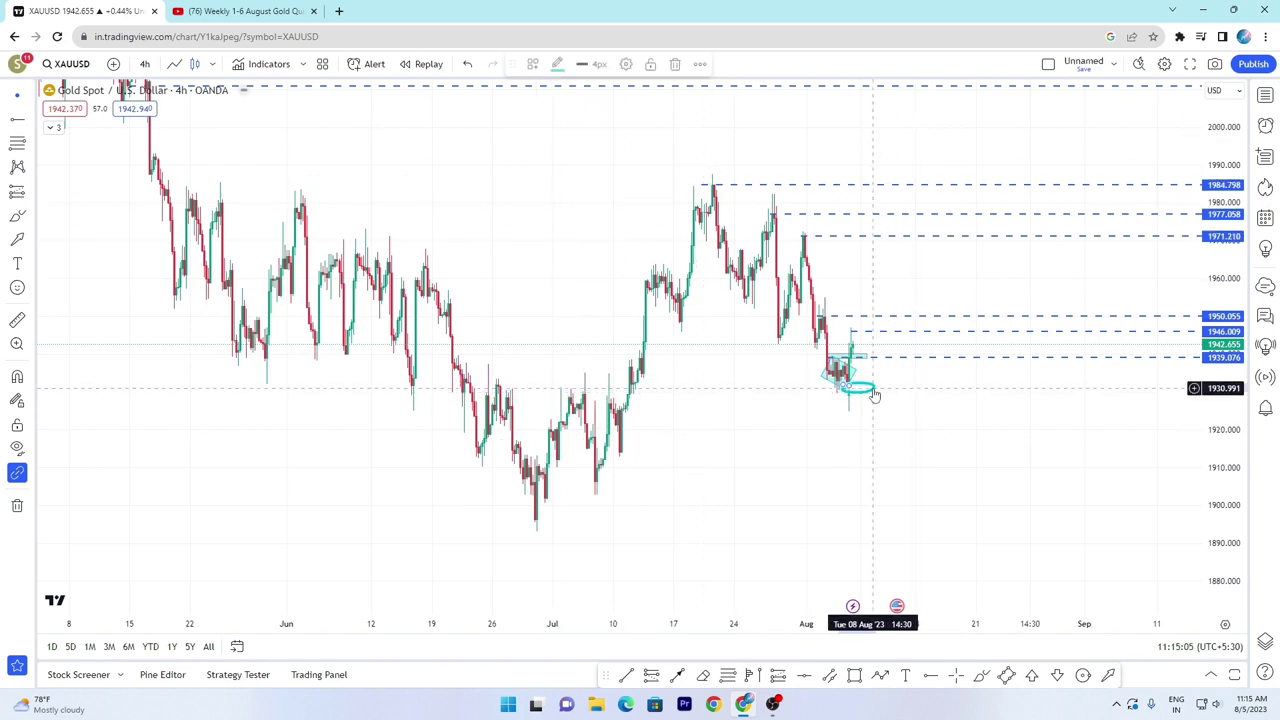
pyautogui.click(682, 64)
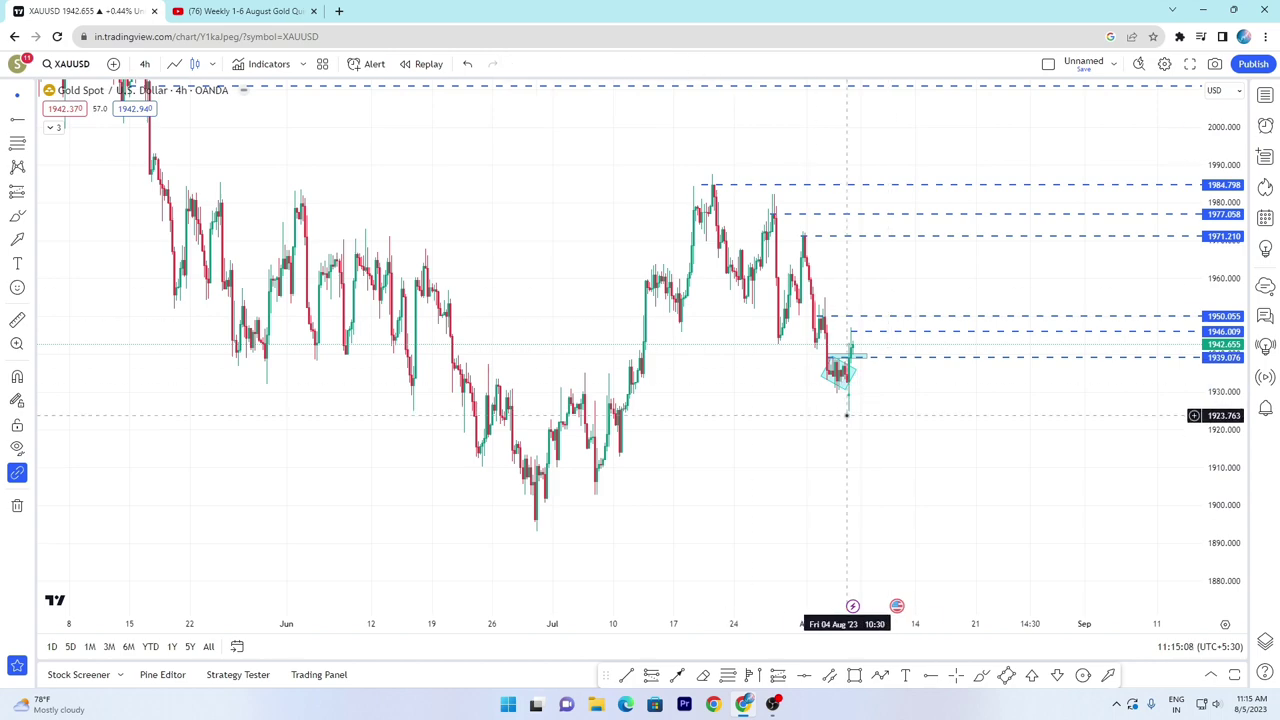